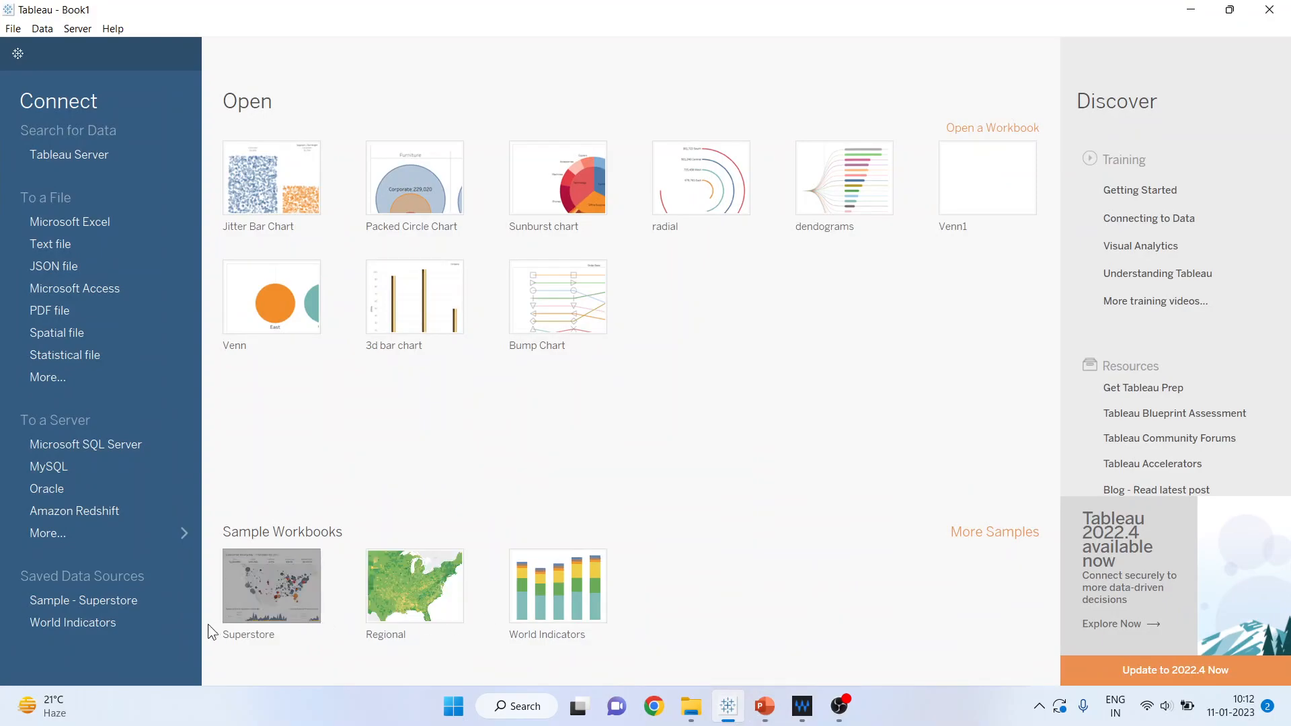
Step: Connect to the Sample - Superstore data source and create a calculated field named Random(X) with the formula random()
left_click(131, 600)
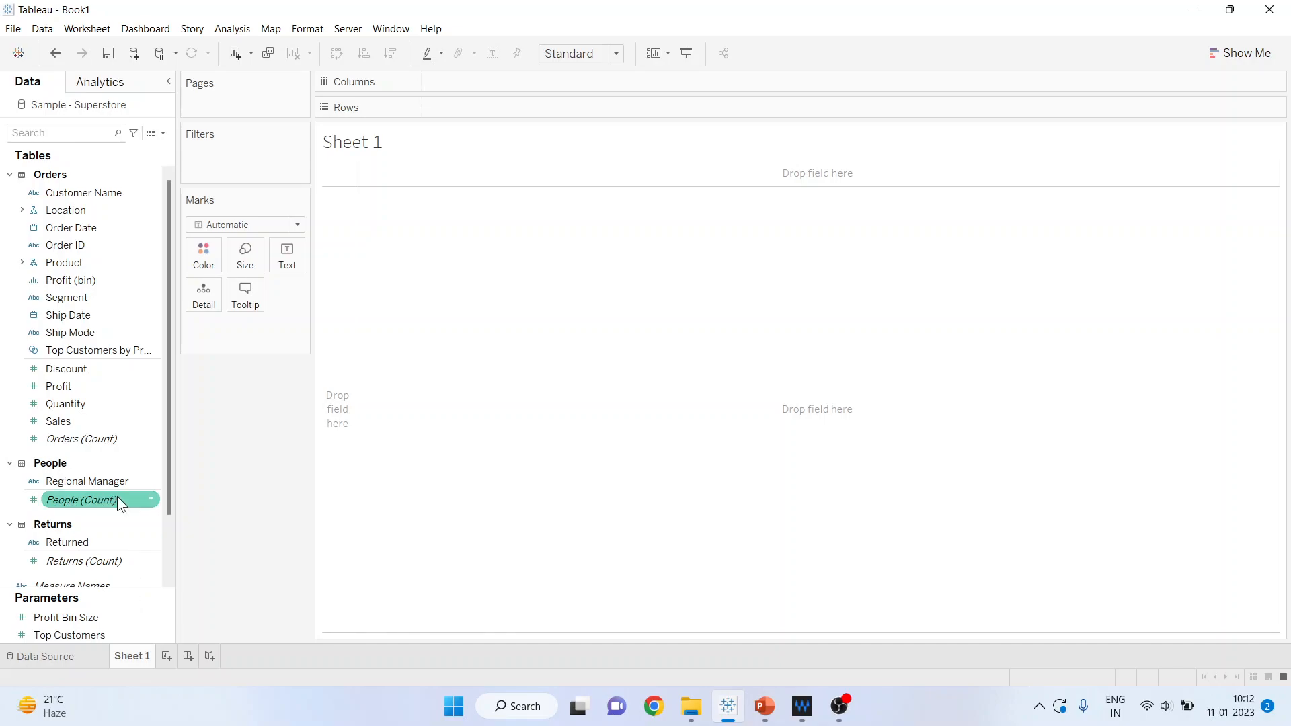
left_click(164, 134)
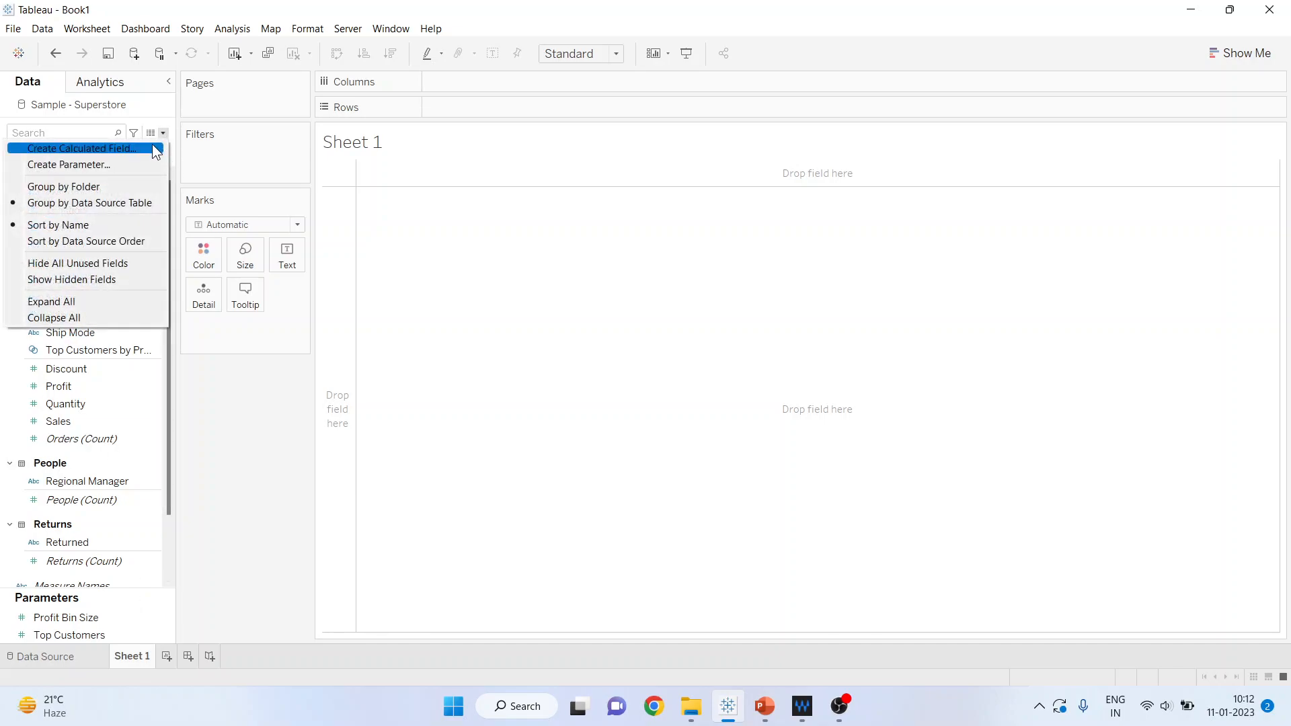
left_click(152, 146)
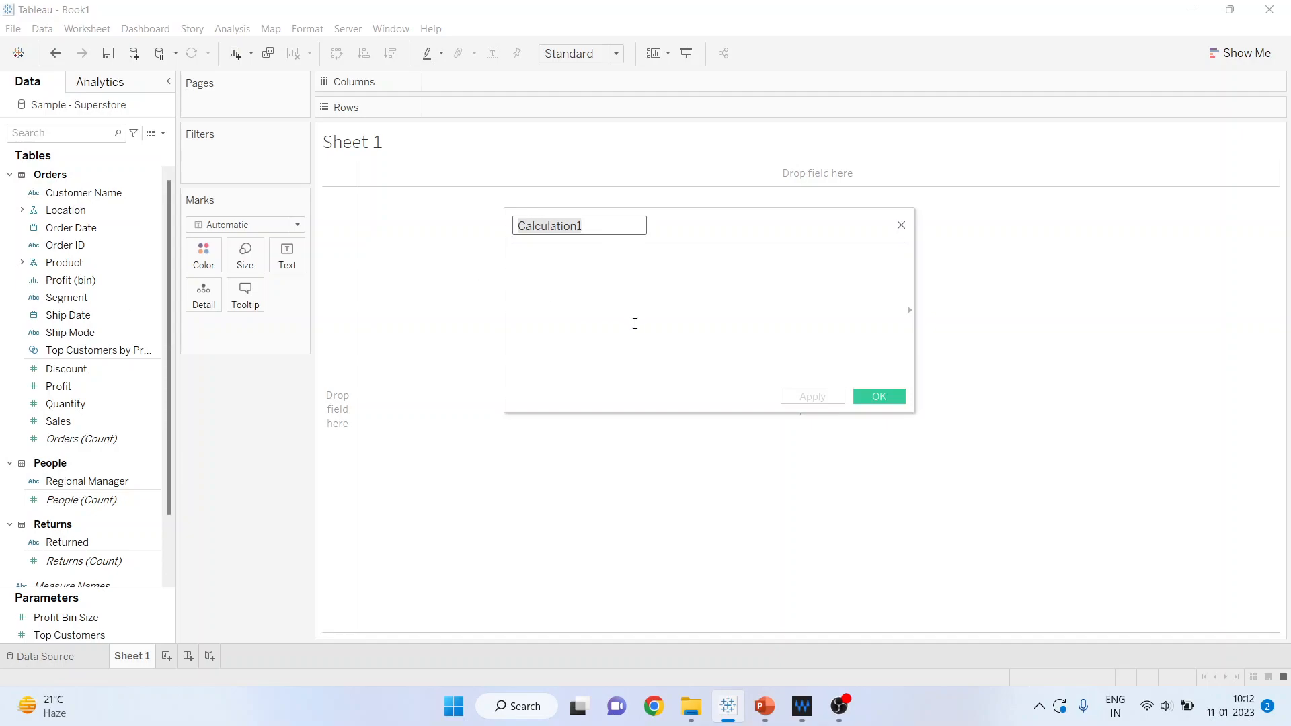
type("Random(X)")
left_click(595, 276)
type("random")
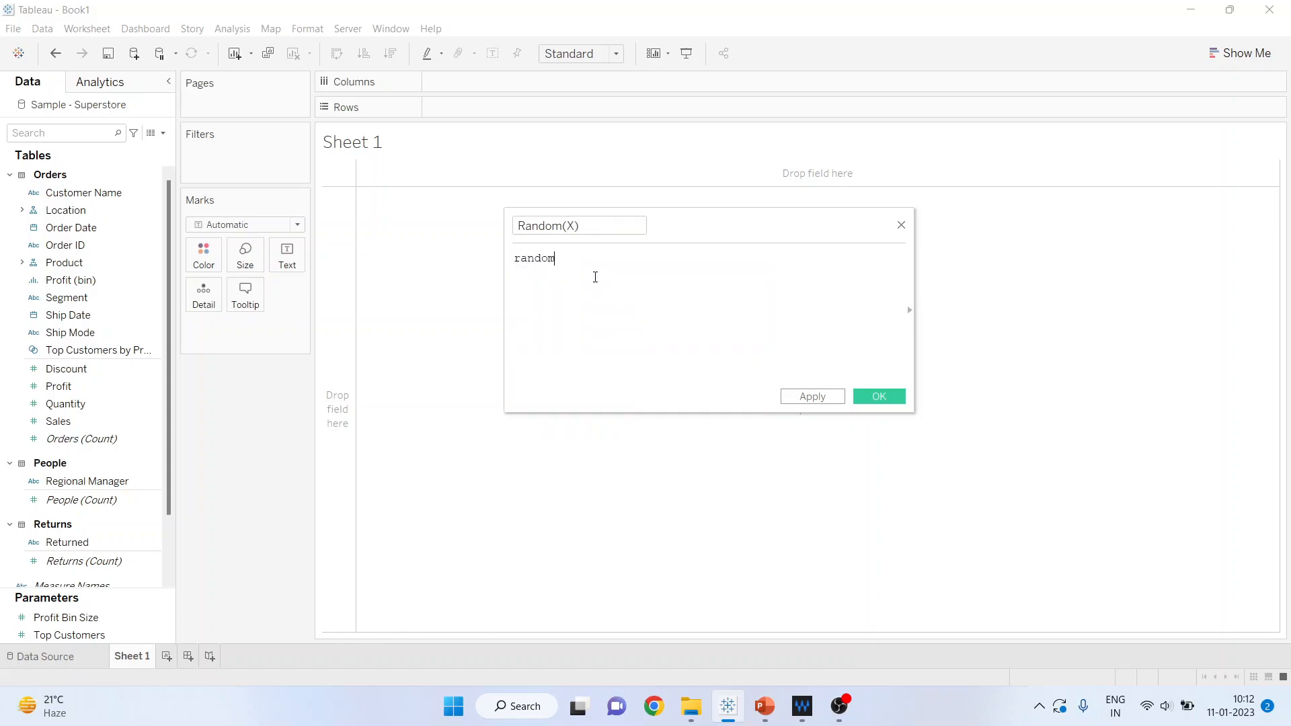
type("()")
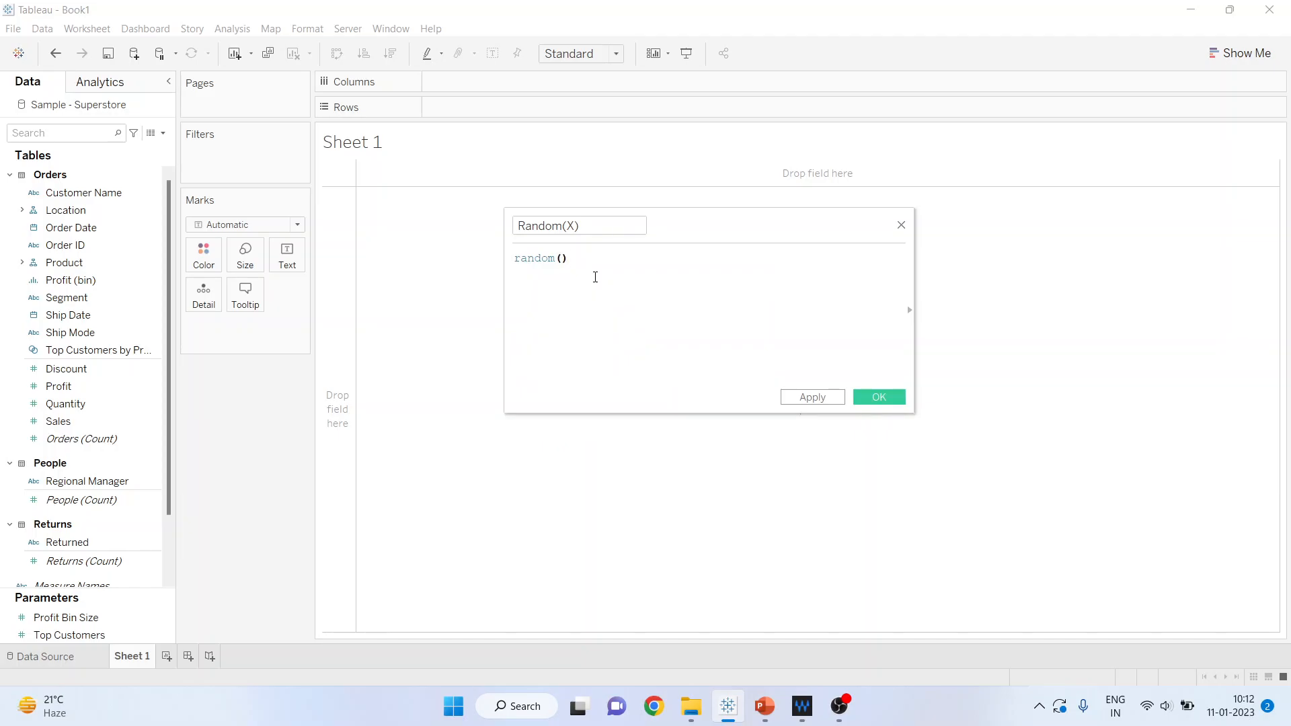
left_click(869, 397)
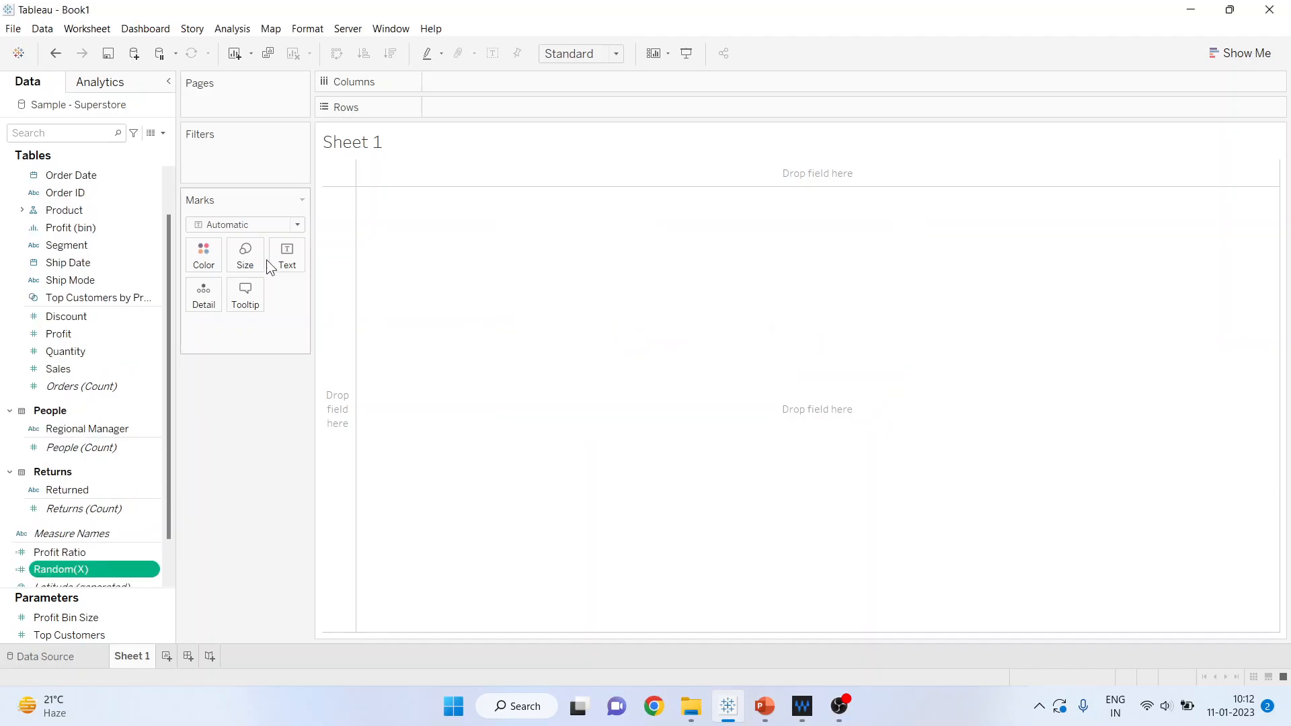
Step: Create a calculated field named Random(Y) with the formula random()+10
left_click(164, 134)
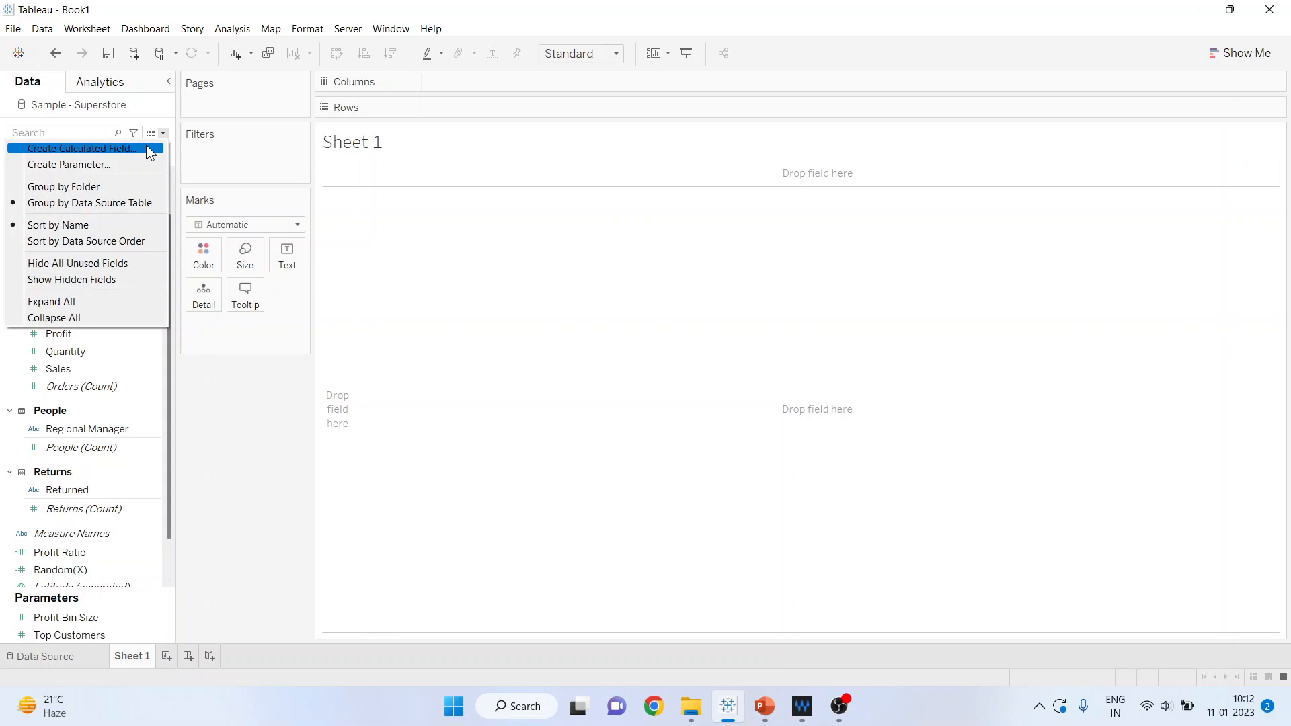
left_click(135, 149)
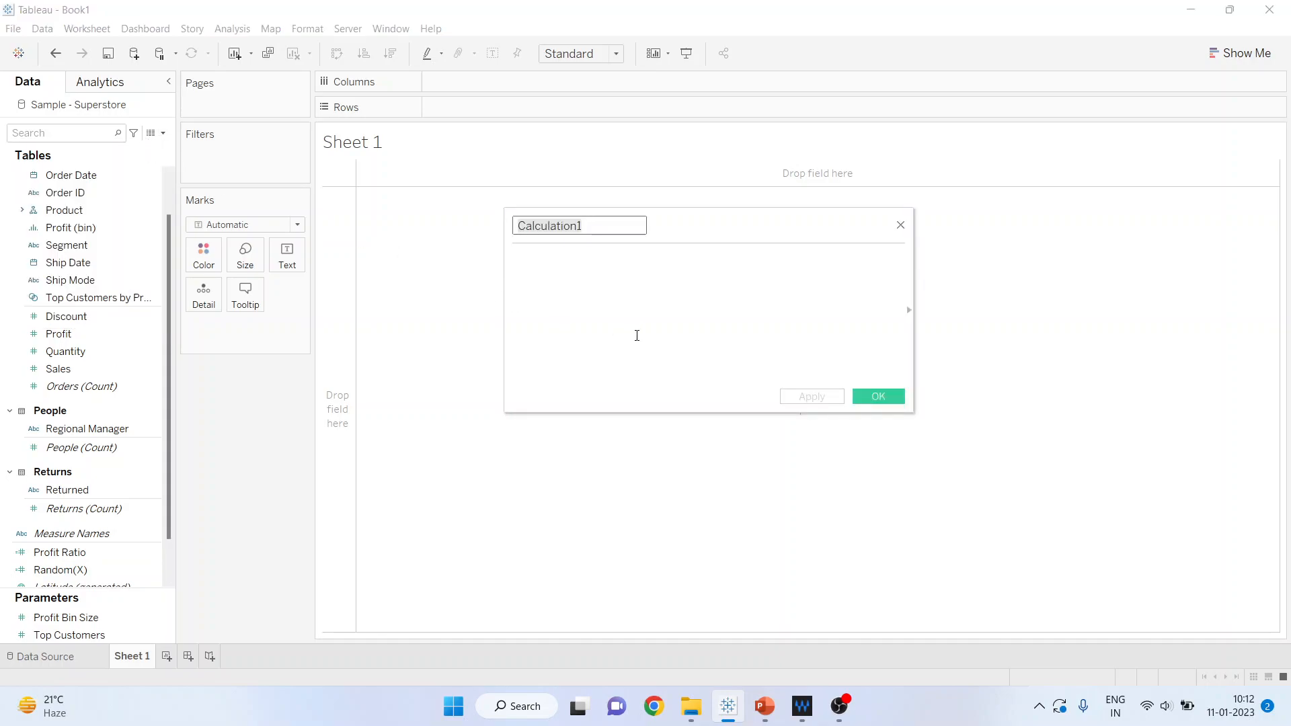
type("Random")
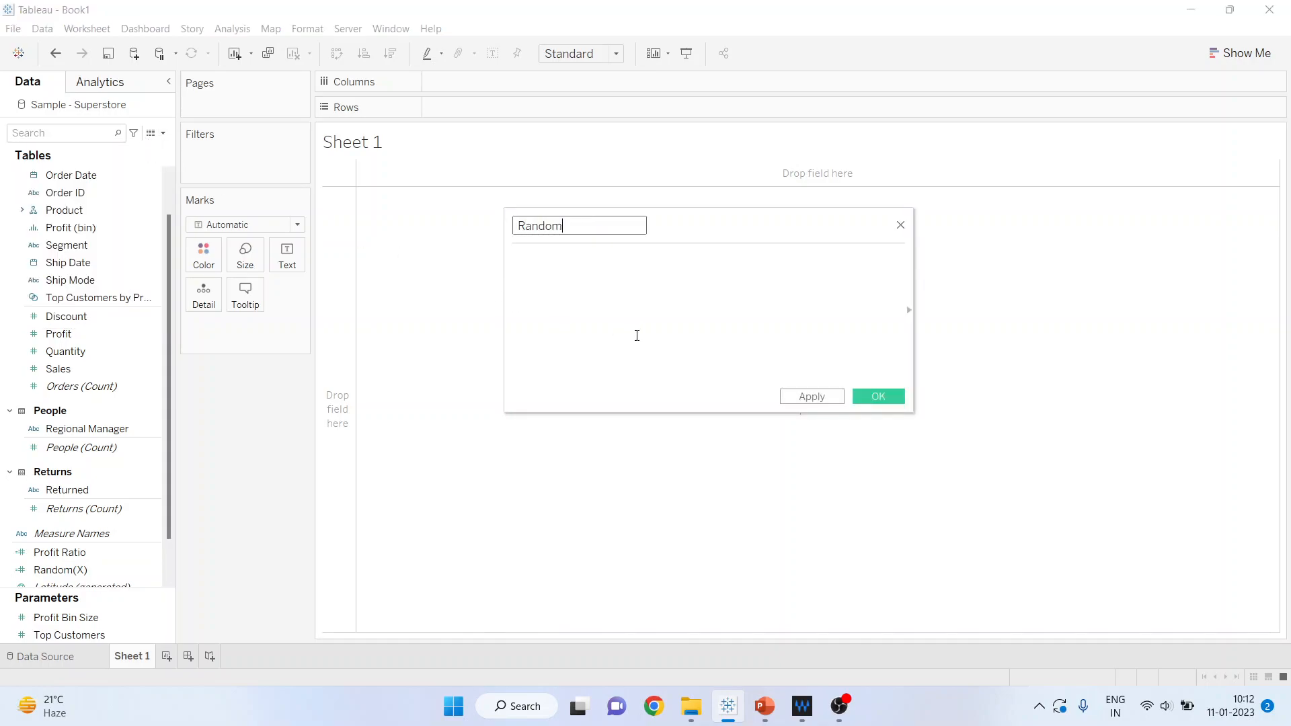
type("(Y)")
left_click(580, 270)
type("ran")
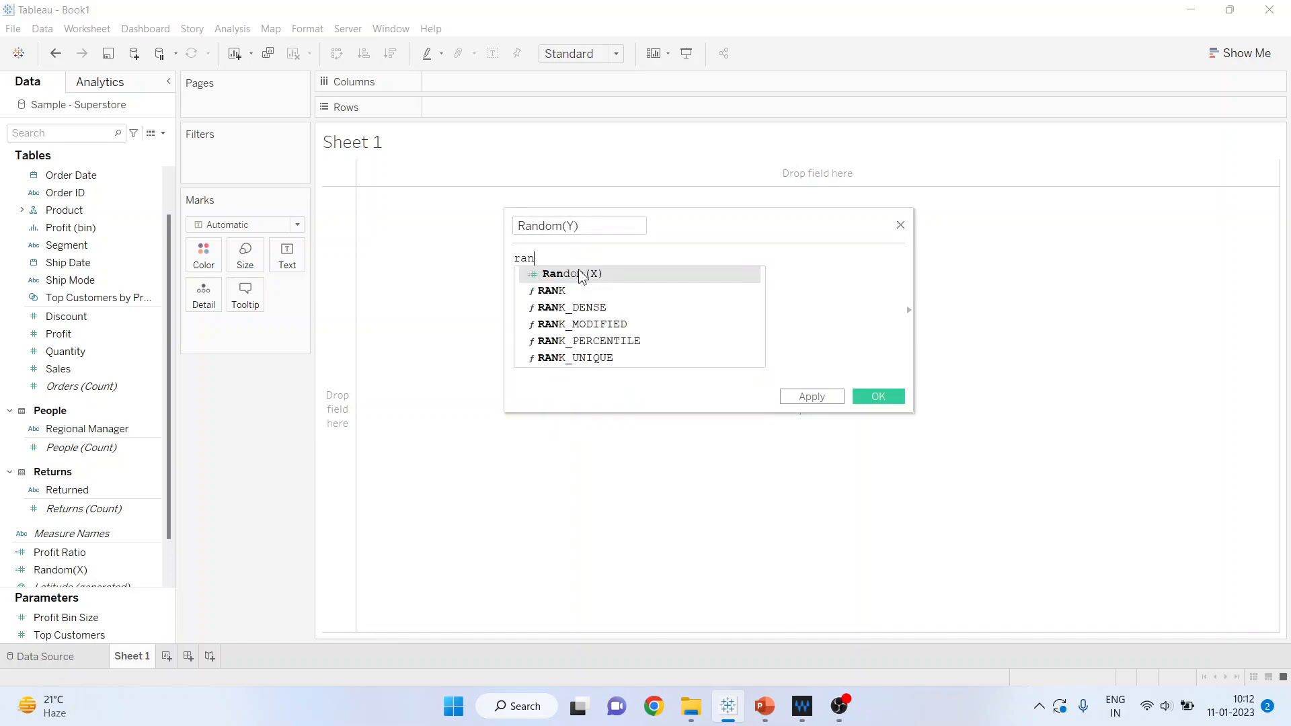
type("dom")
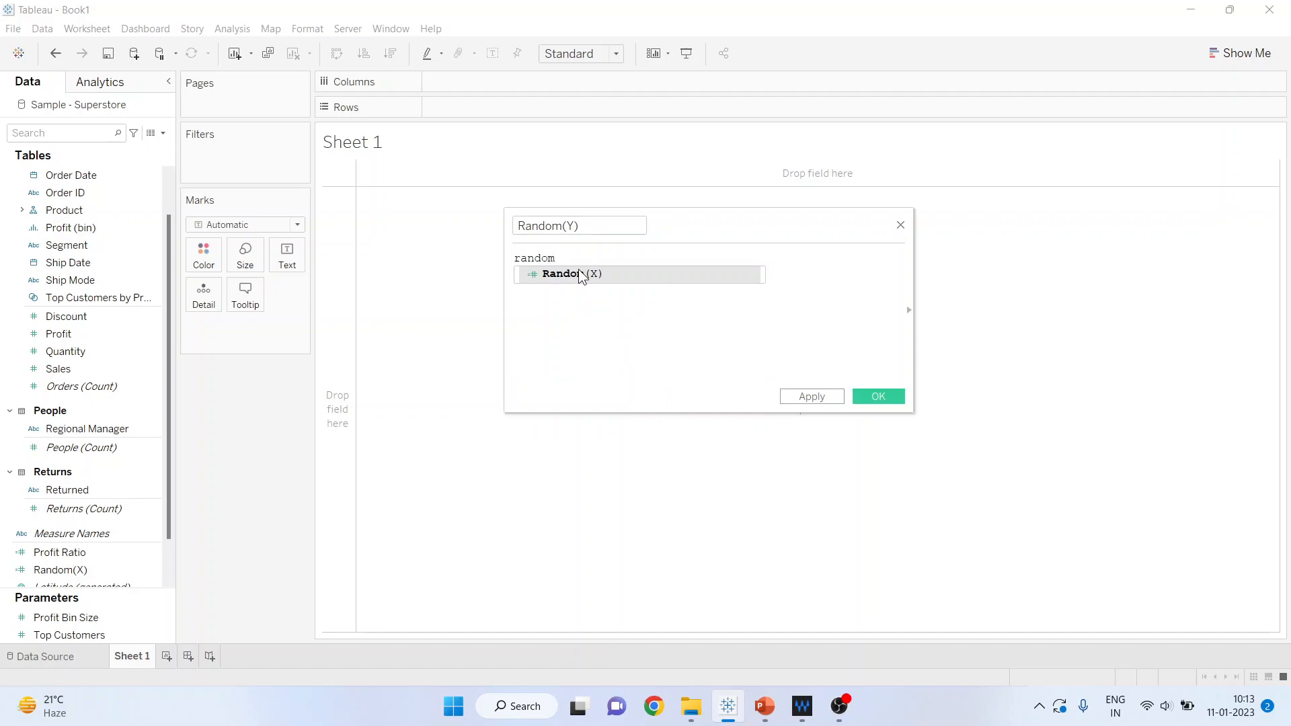
type("()+10")
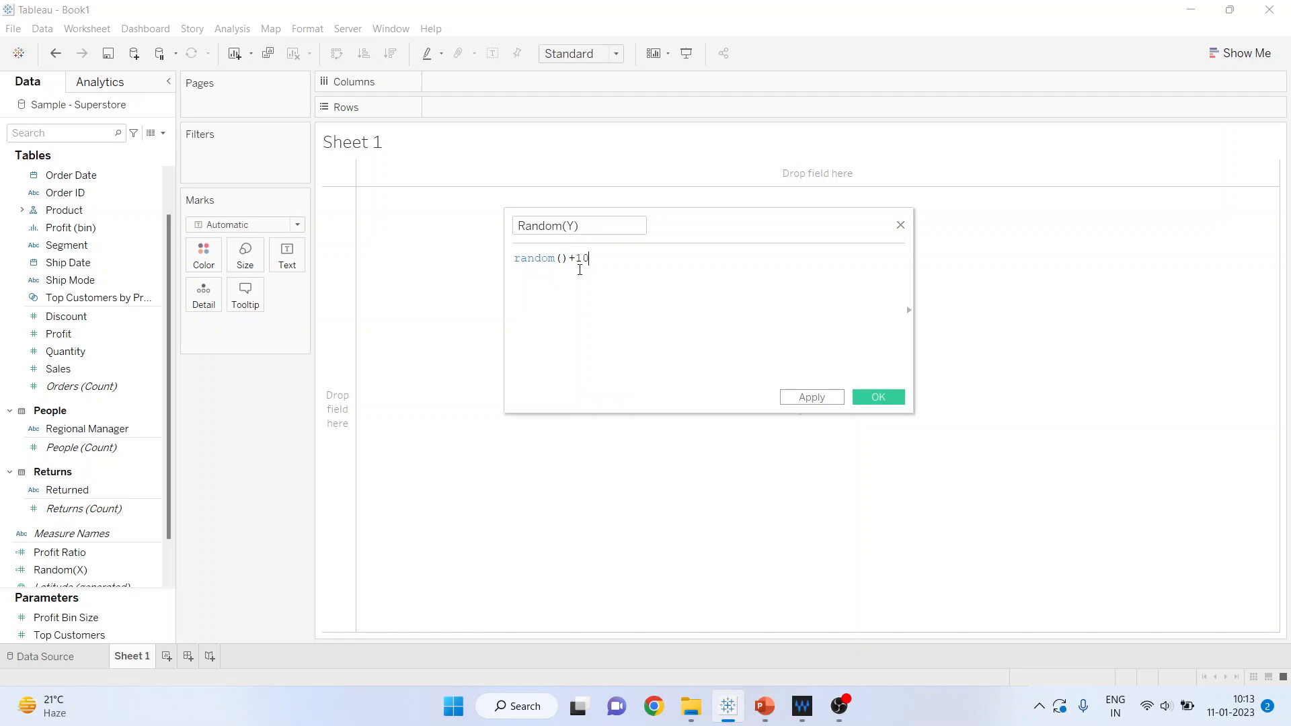
left_click(871, 398)
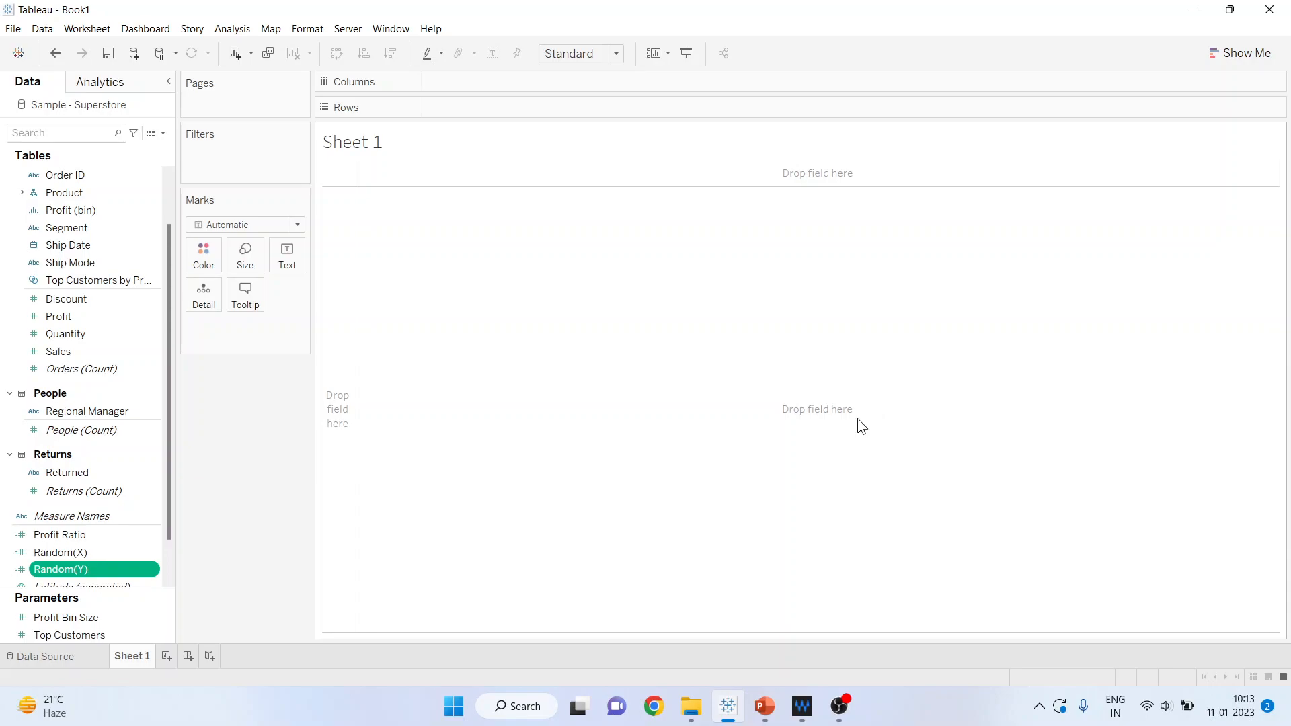
Step: Create a calculated field named Column that returns [Random(X)]
left_click(164, 133)
left_click(152, 148)
type("Column")
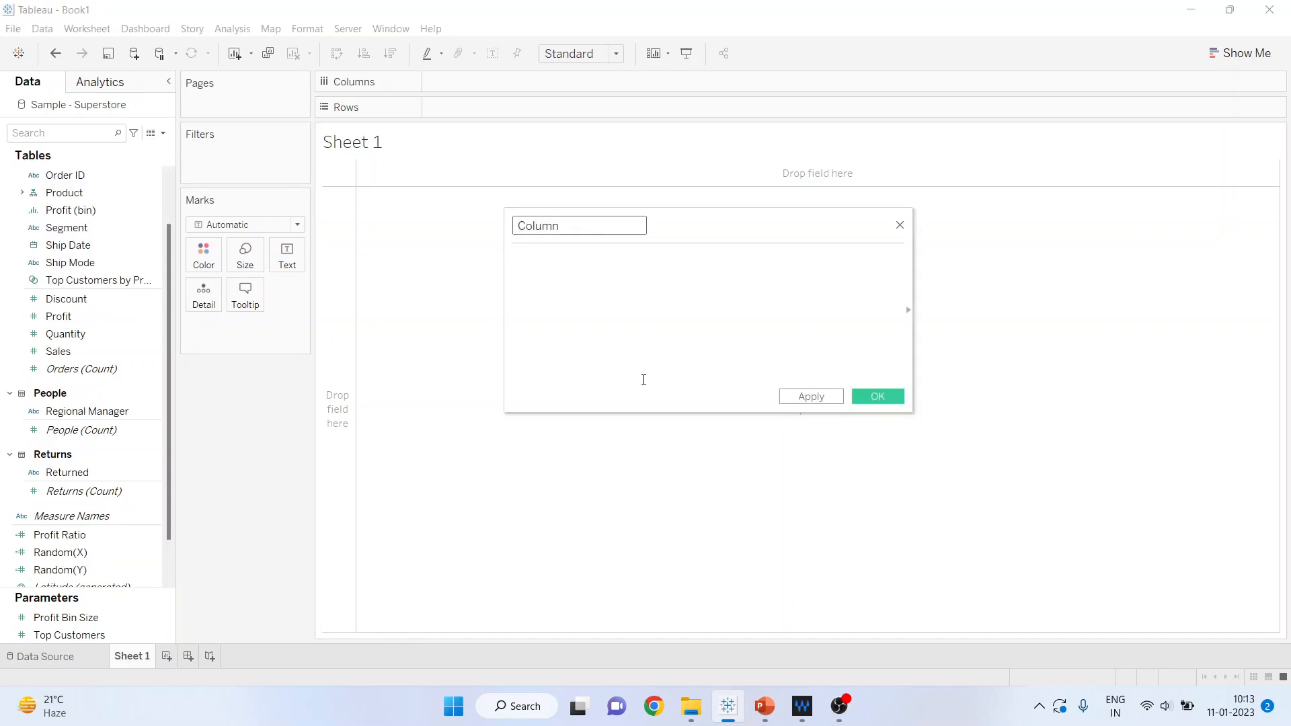
left_click(523, 261)
type("rand")
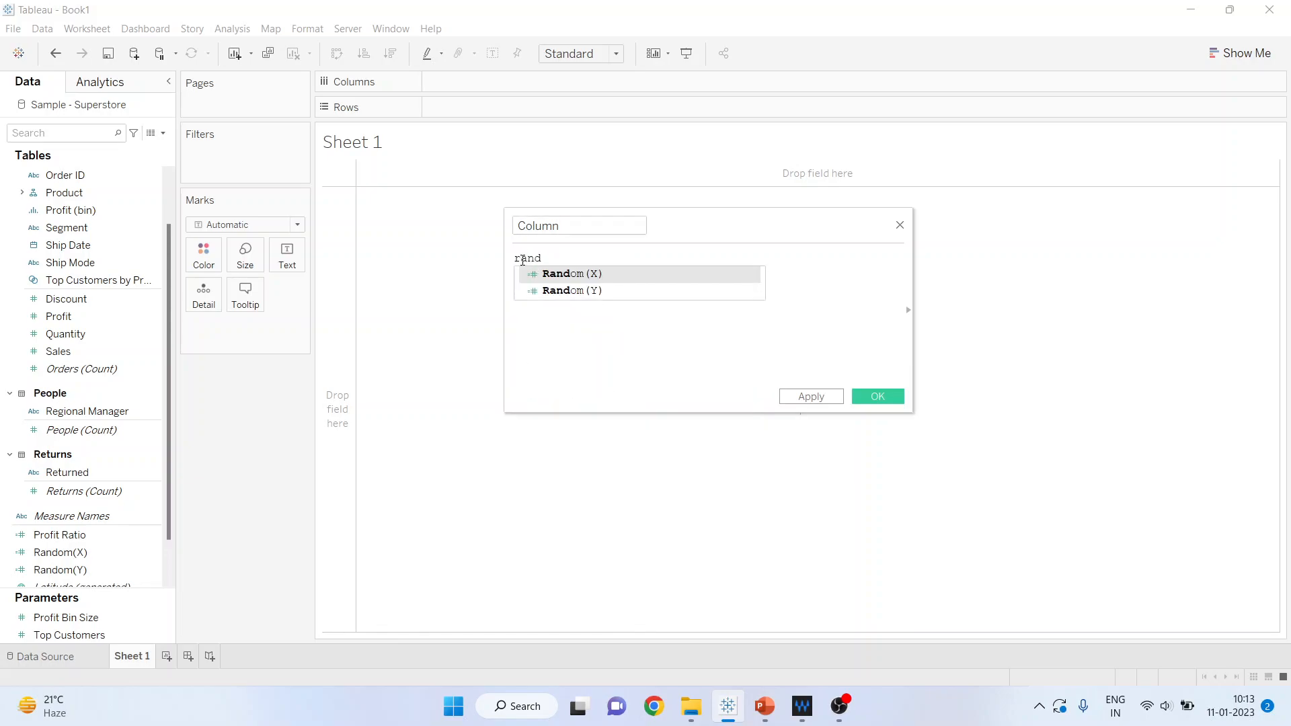
key("Return")
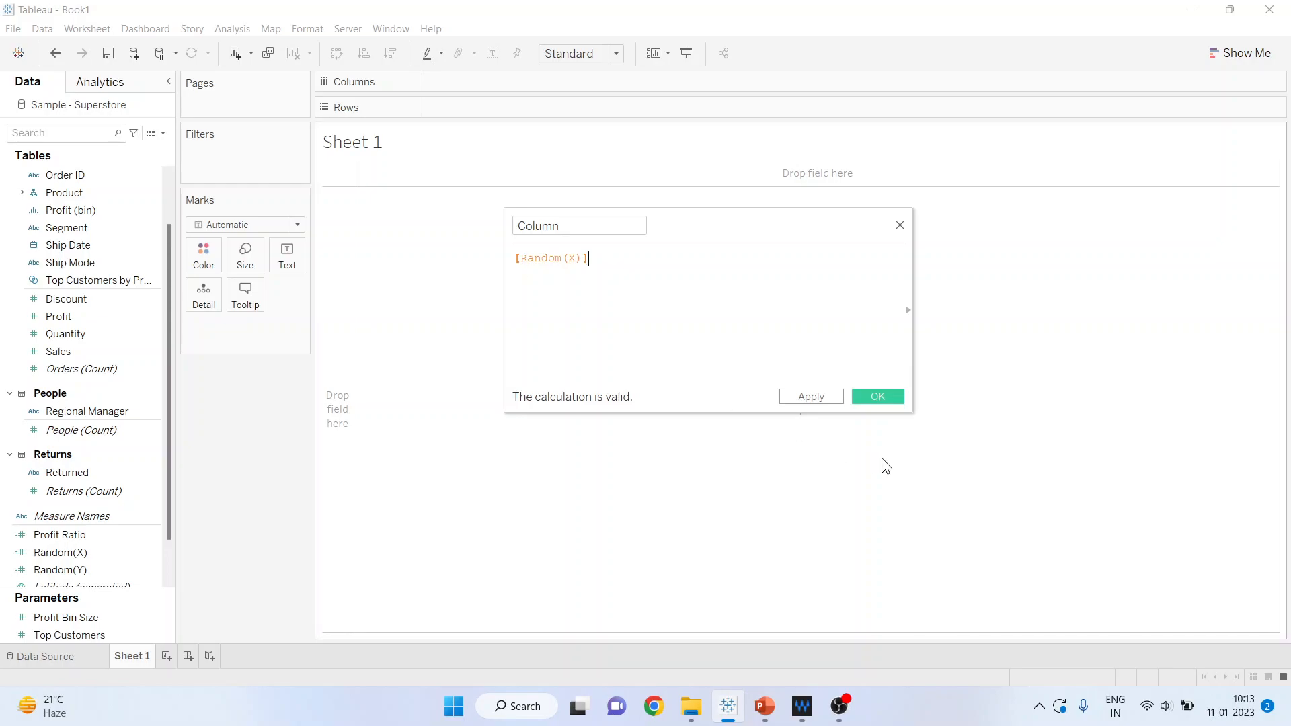
left_click(875, 398)
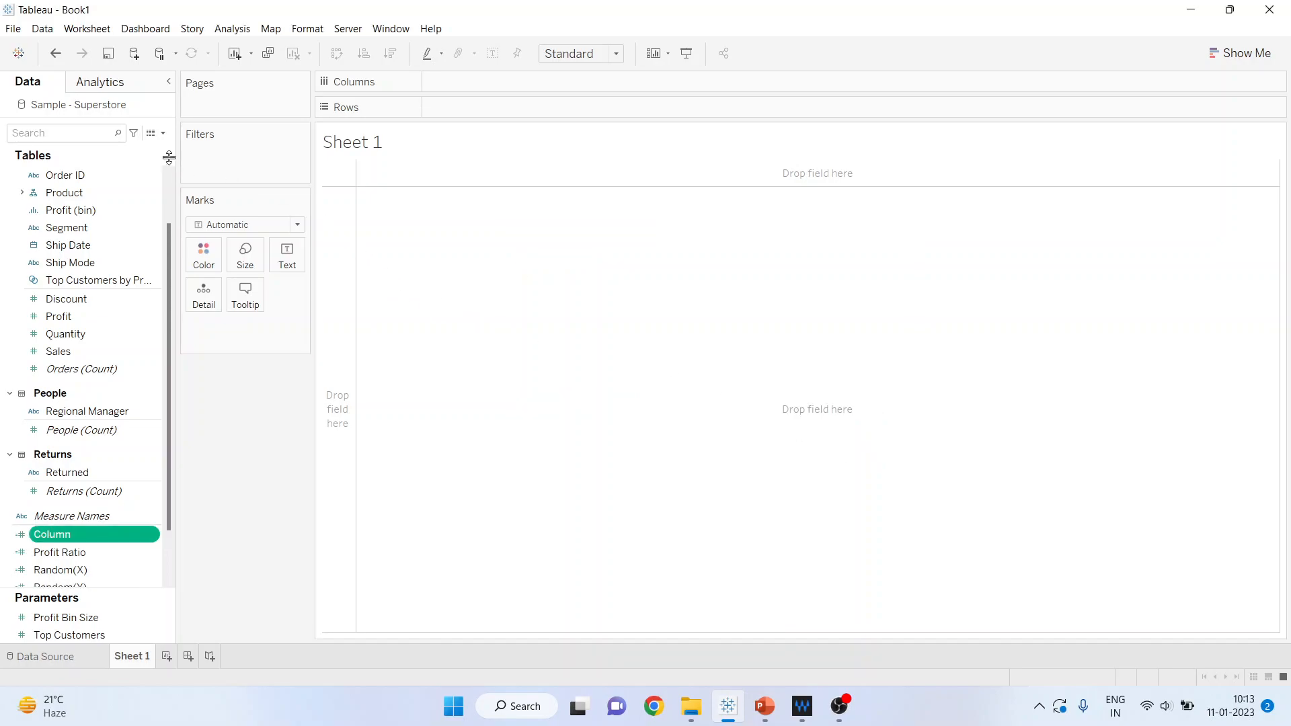
Step: Create a calculated field named Row that returns [Random(Y)]
left_click(163, 133)
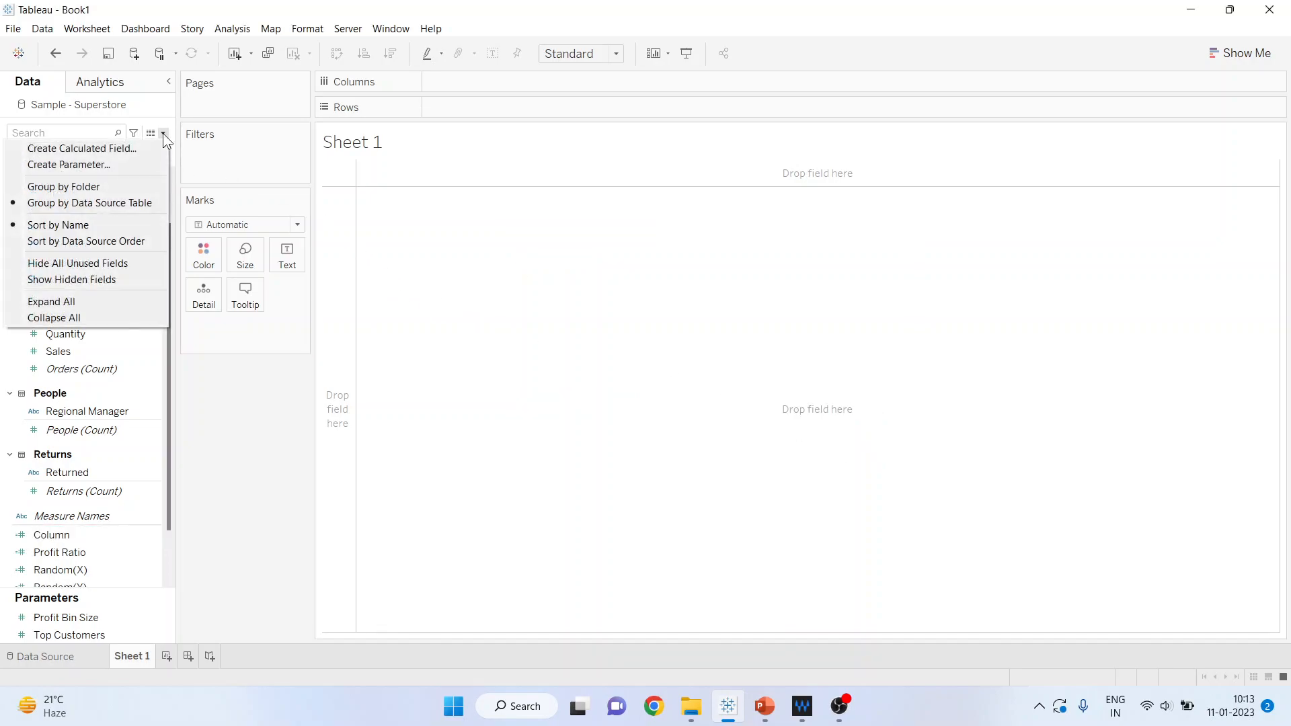
left_click(131, 149)
type("Row")
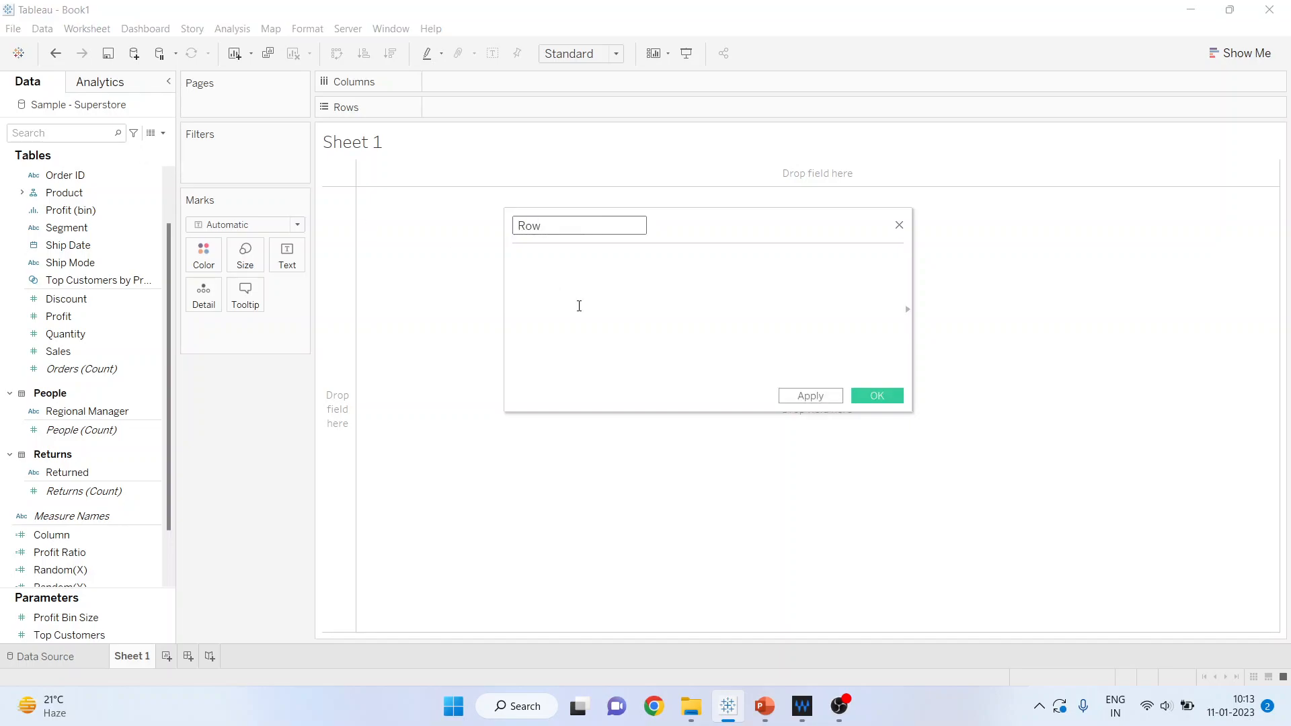
left_click(557, 273)
type("rando")
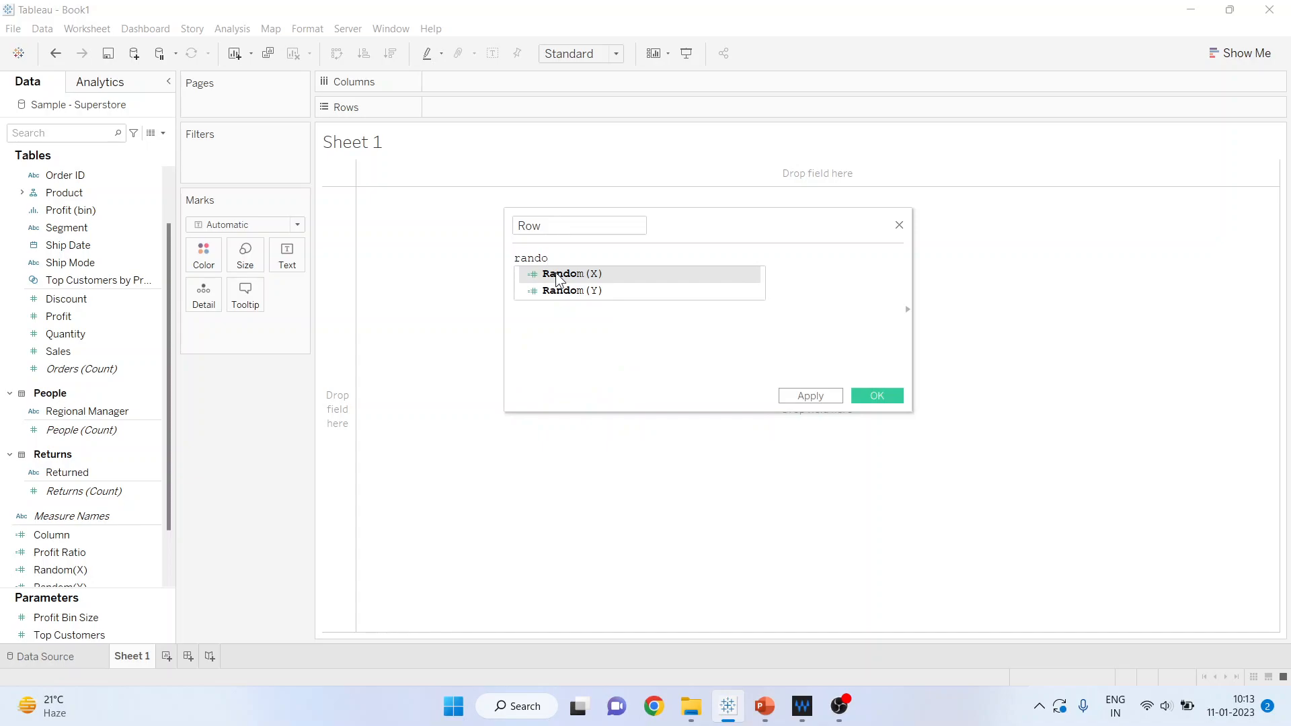
double_click(570, 289)
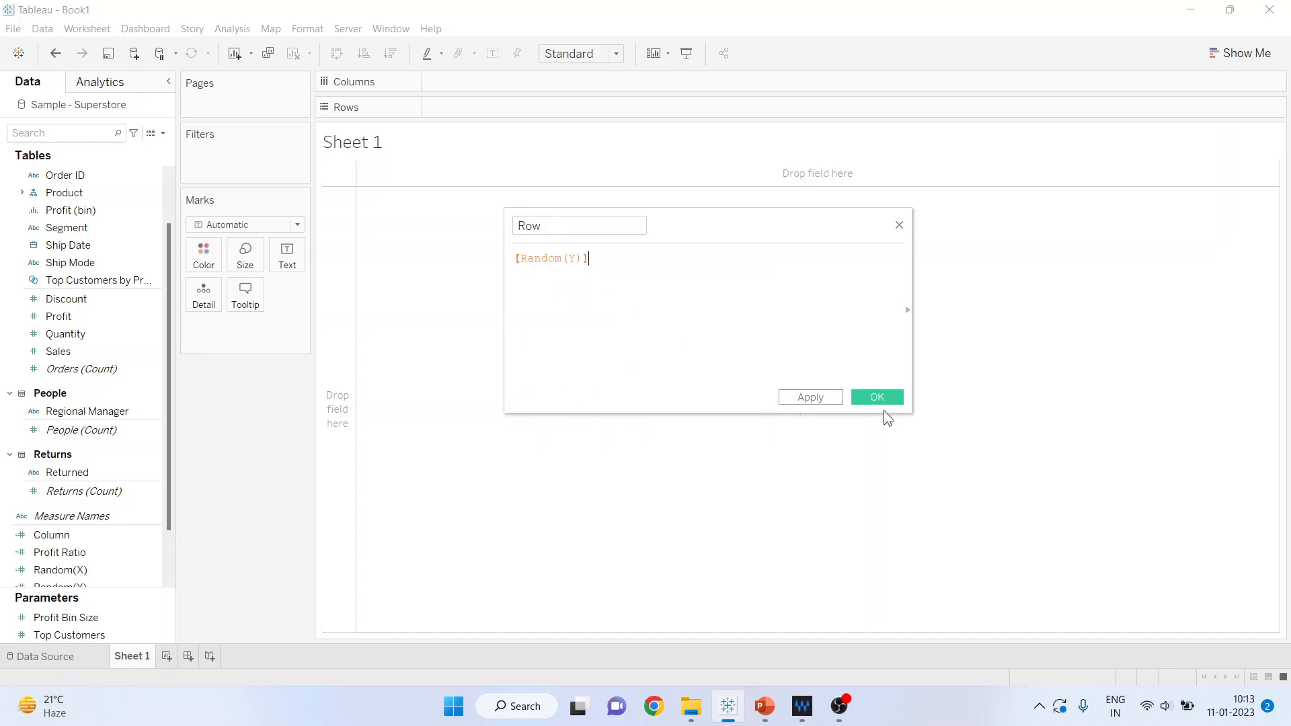
left_click(882, 397)
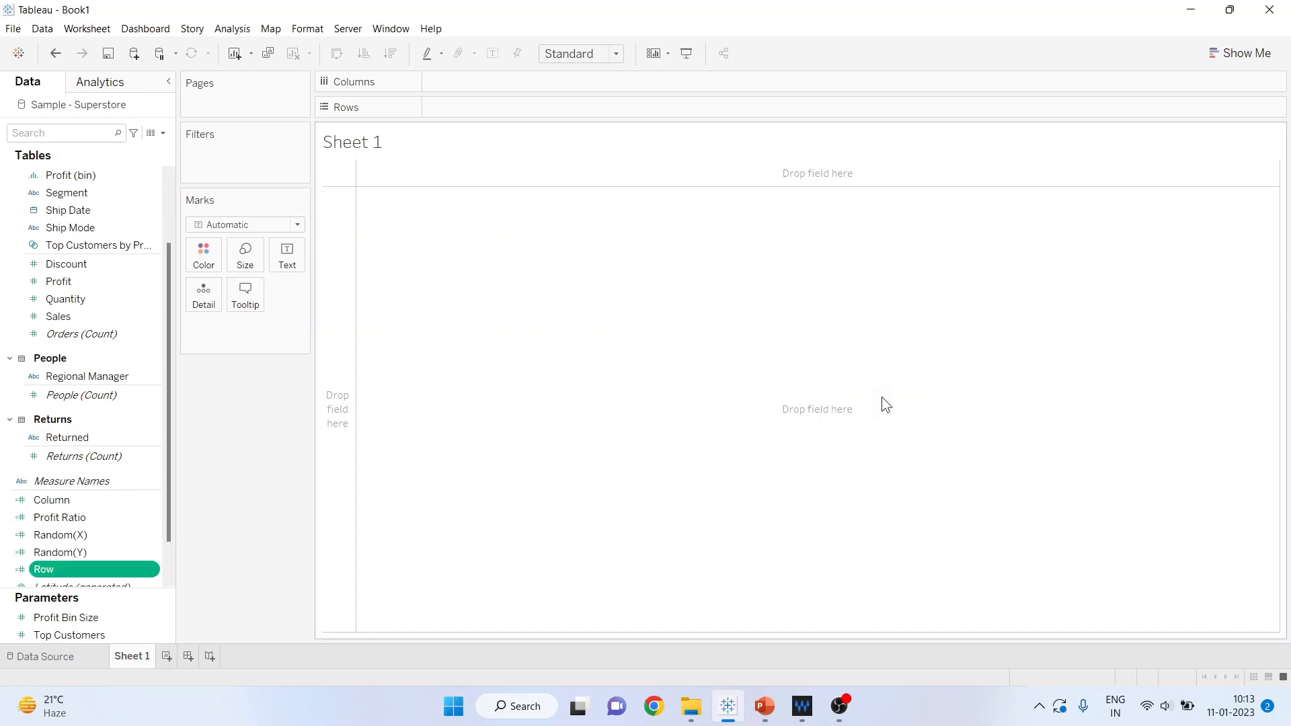
Step: Plot Column horizontally against Row vertically, using Segment to split the view into panes and color the marks
left_click_drag(76, 501, 470, 83)
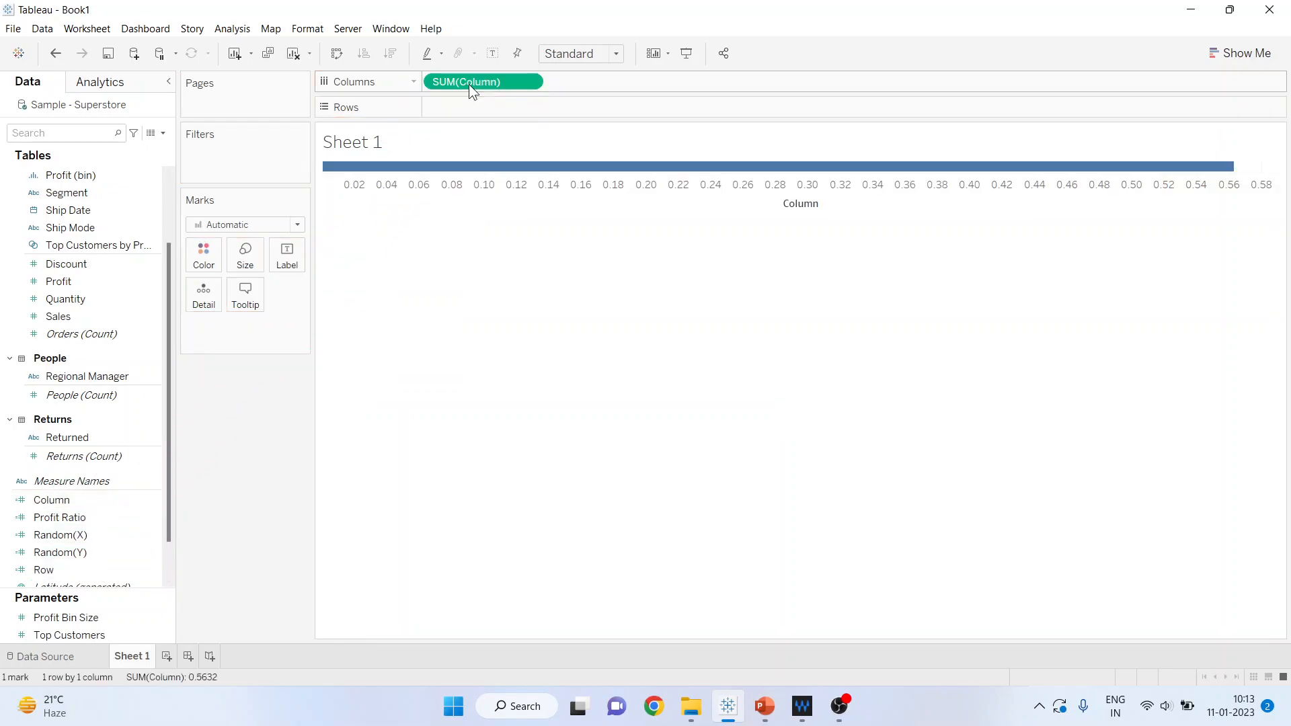
left_click_drag(59, 571, 462, 109)
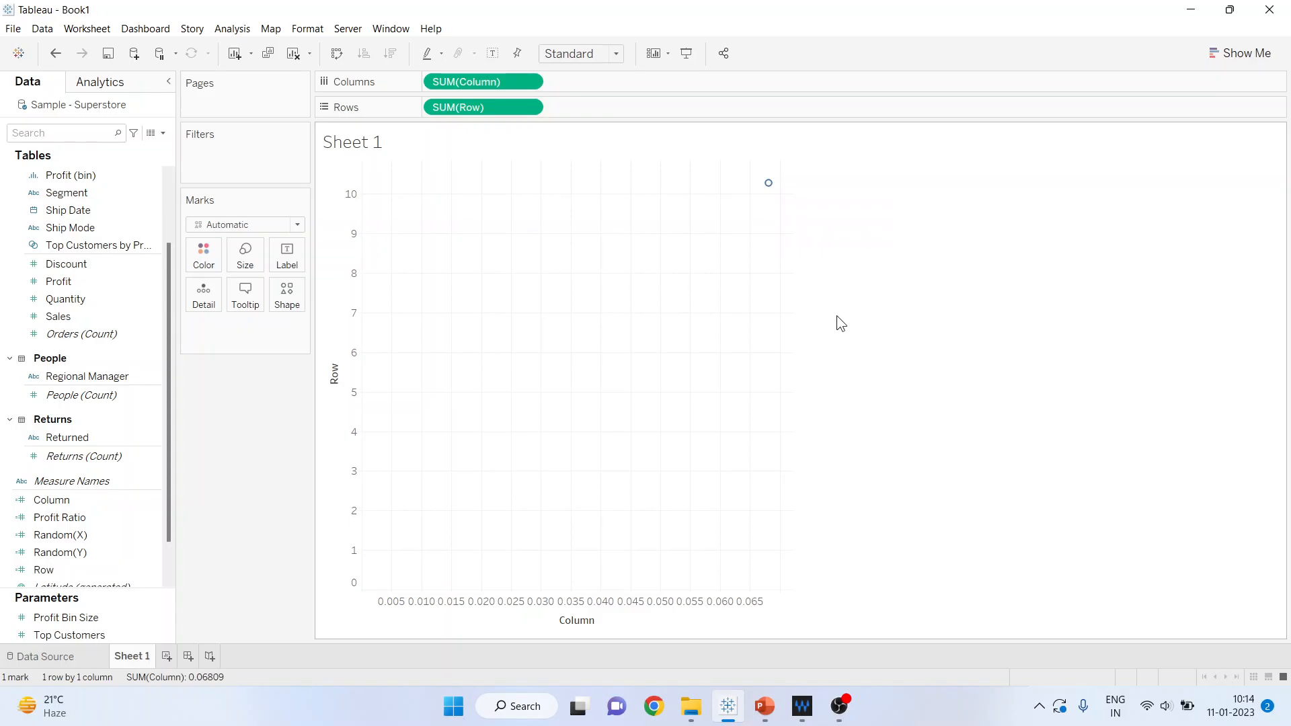
left_click_drag(71, 195, 427, 91)
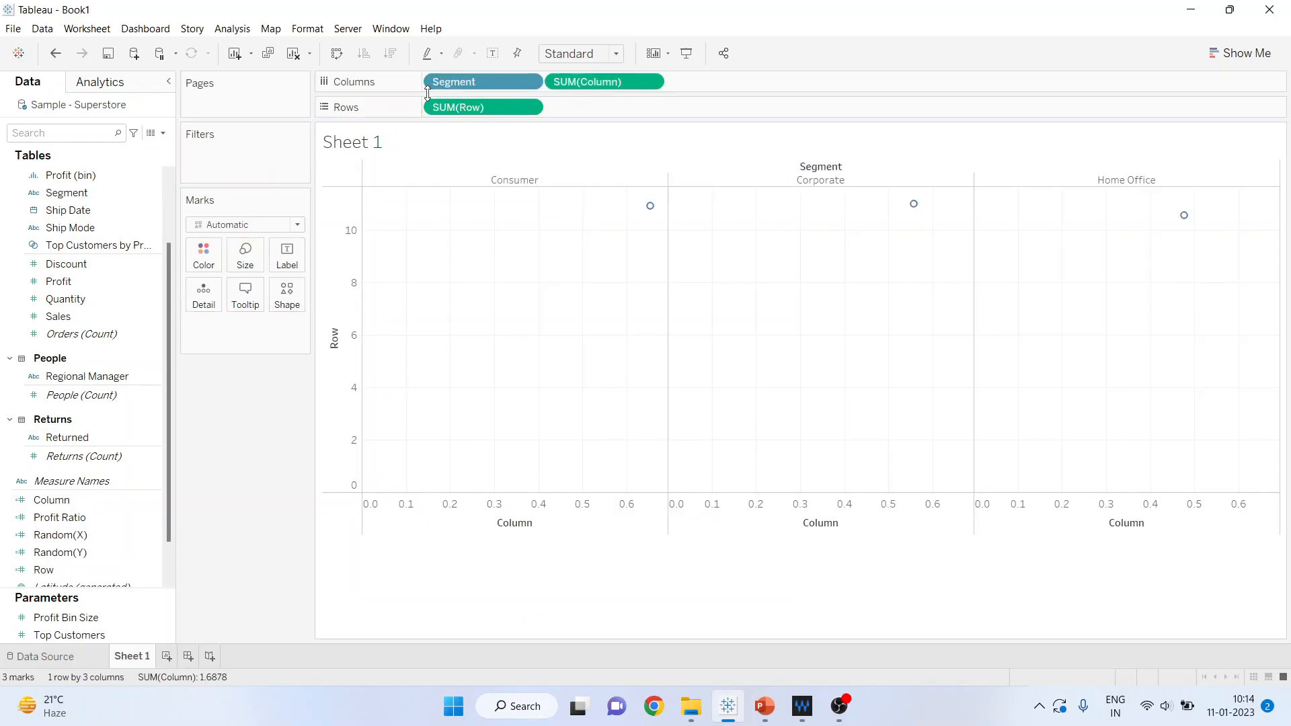
left_click_drag(70, 197, 200, 253)
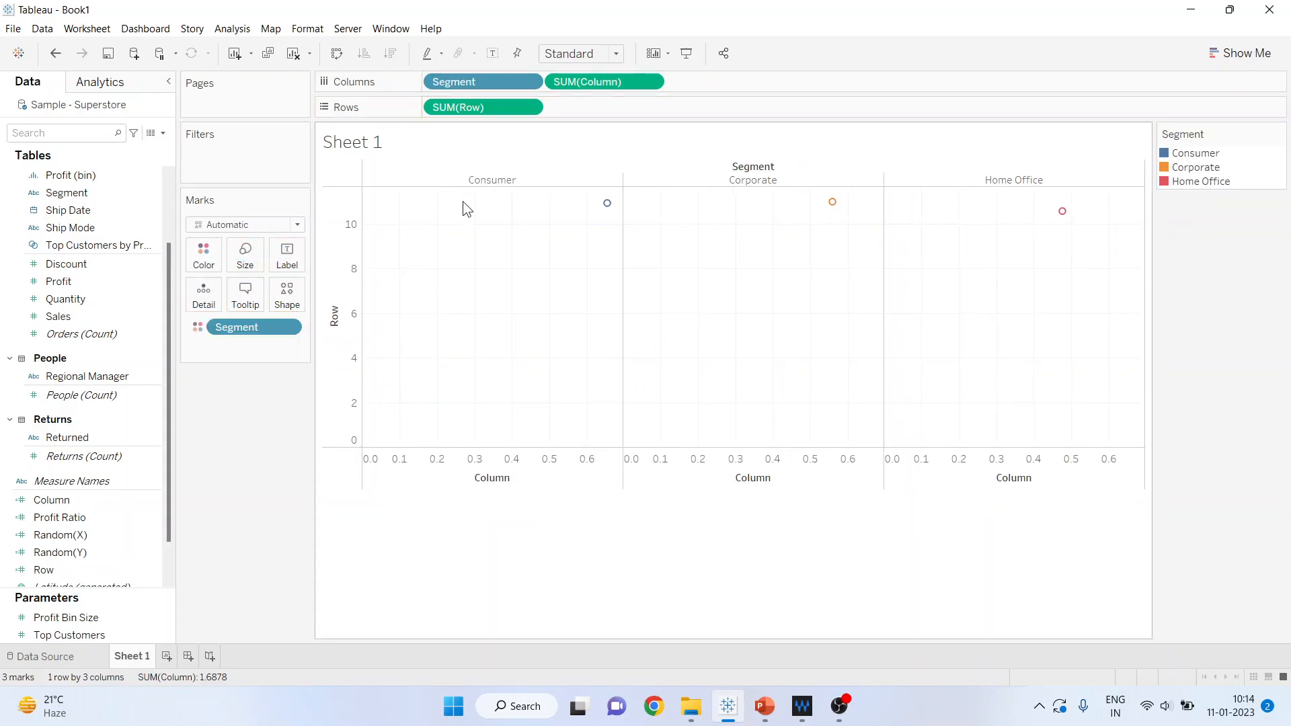
Step: Convert the Column and Row measures in the view from sums to dimensions
left_click(652, 84)
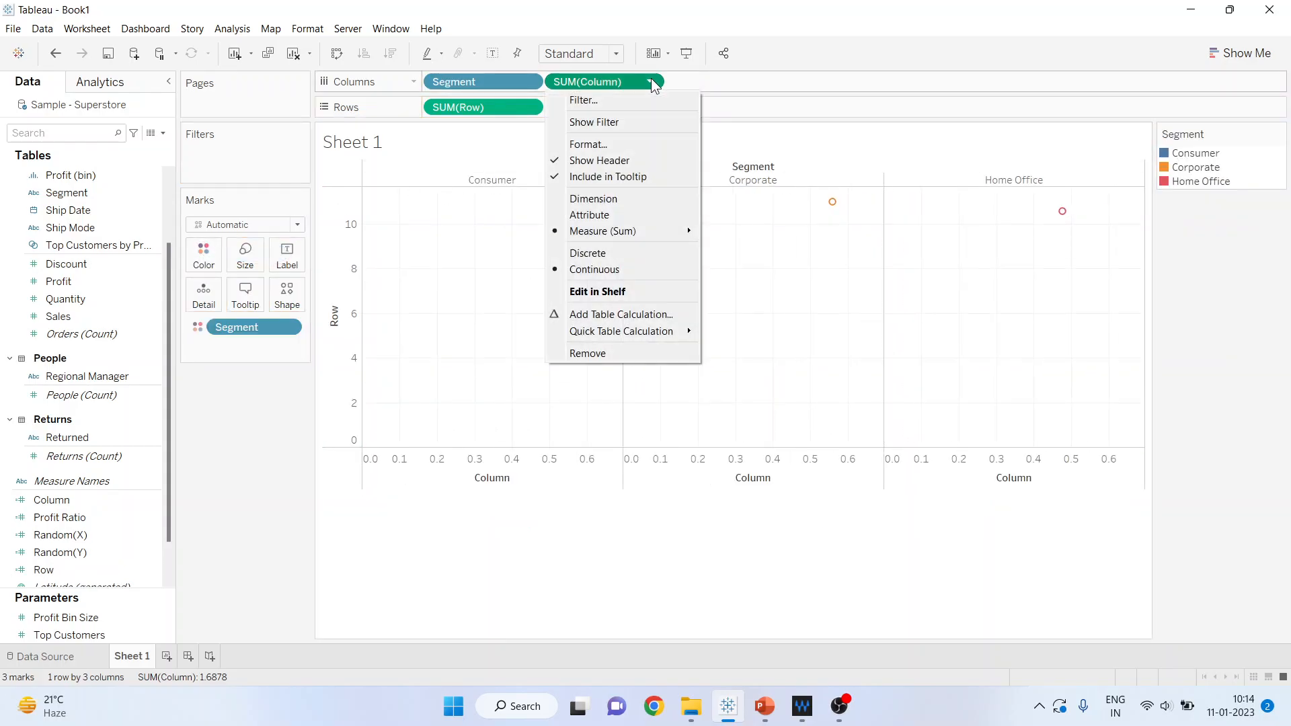
left_click(635, 195)
left_click(529, 107)
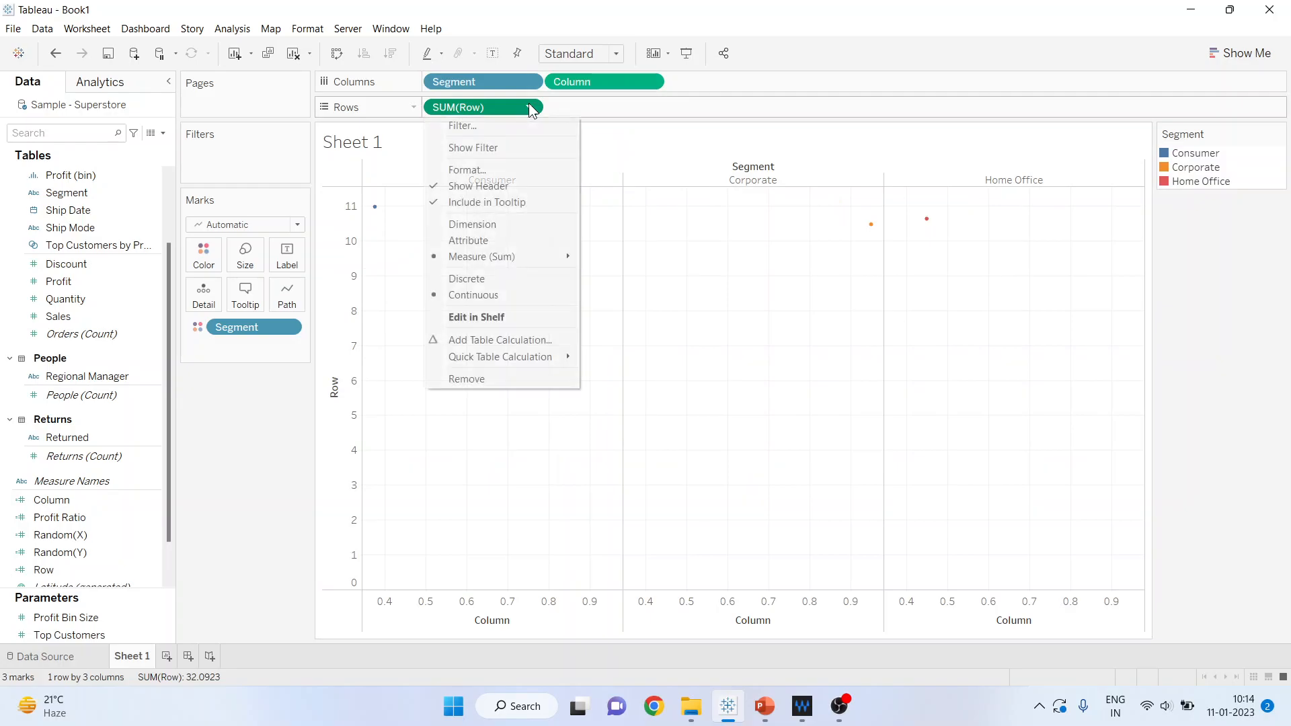
left_click(539, 226)
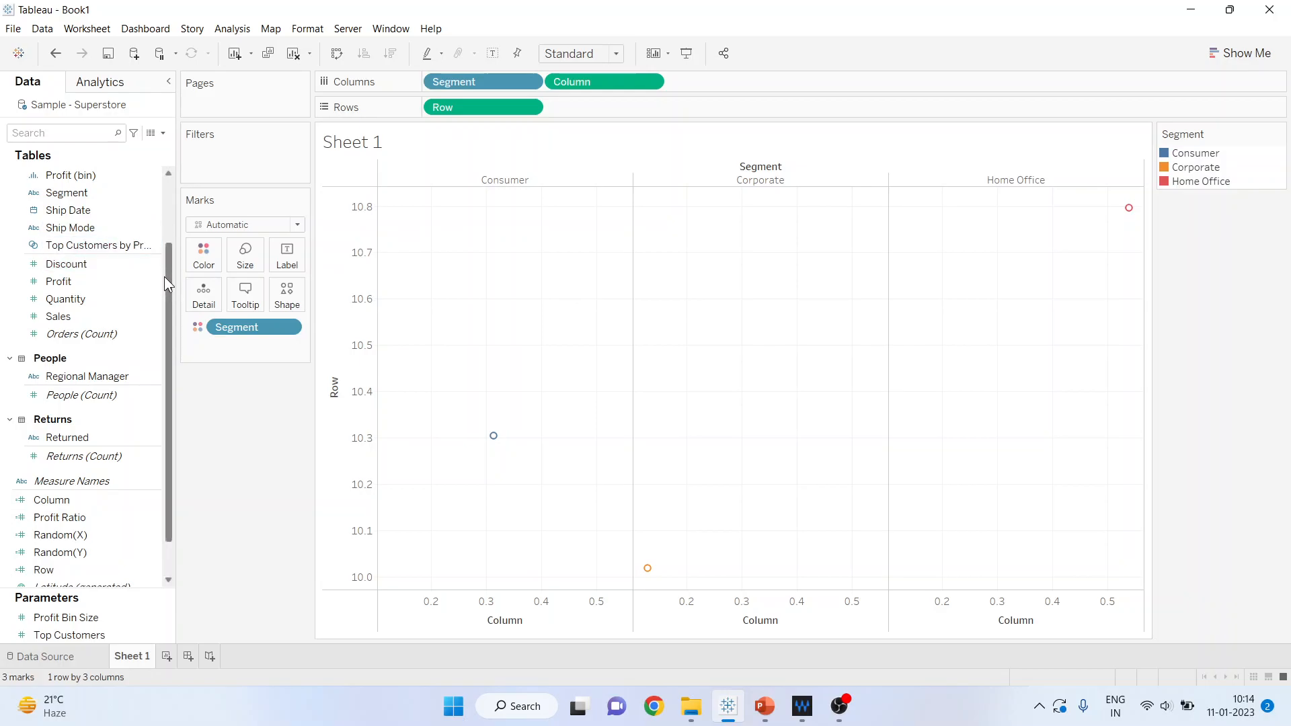
Step: Add Product Name from the Product hierarchy as mark detail in the scatter plot
scroll(164, 277, "up", 1)
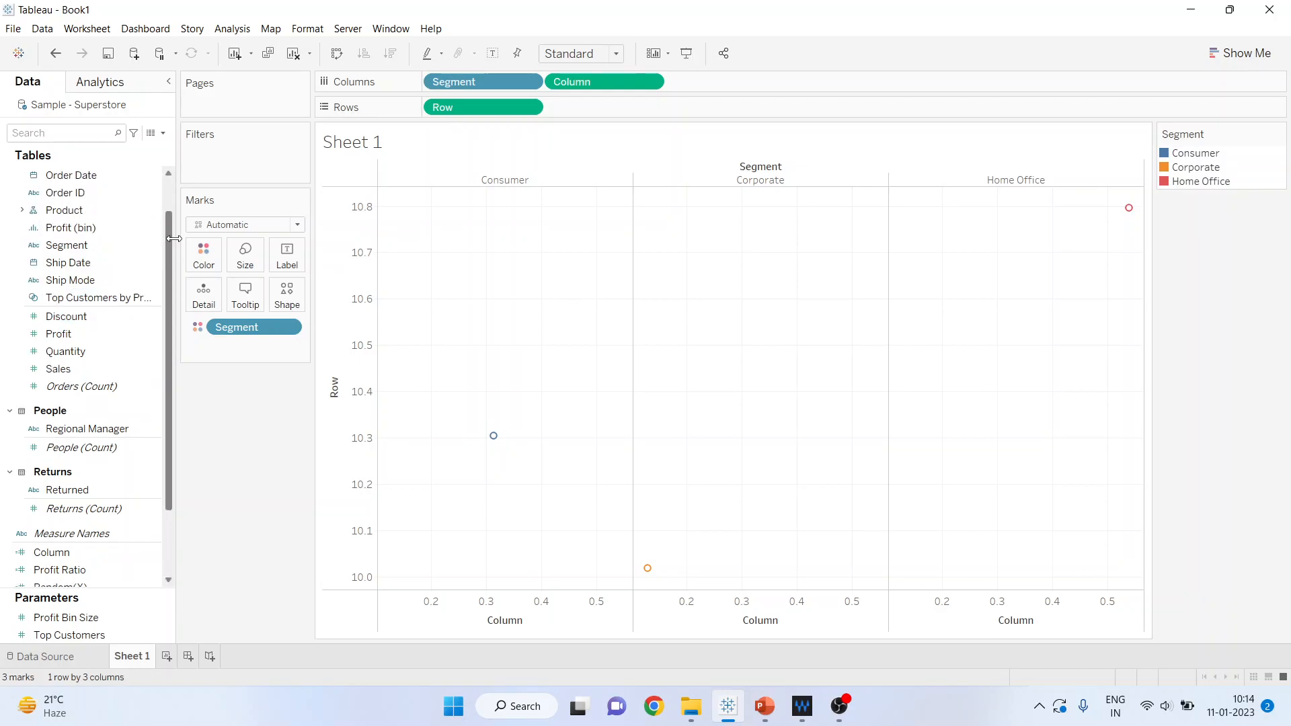
left_click(23, 211)
left_click_drag(80, 281, 204, 300)
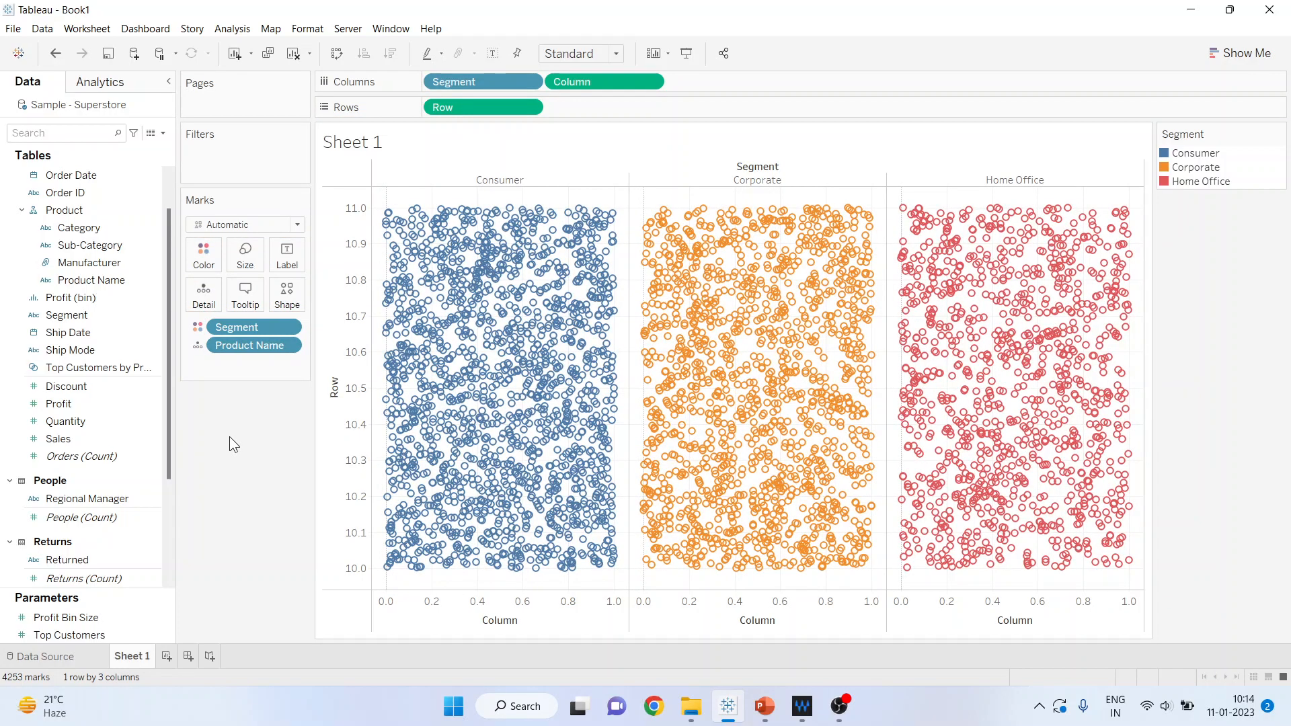
mouse_move(767, 303)
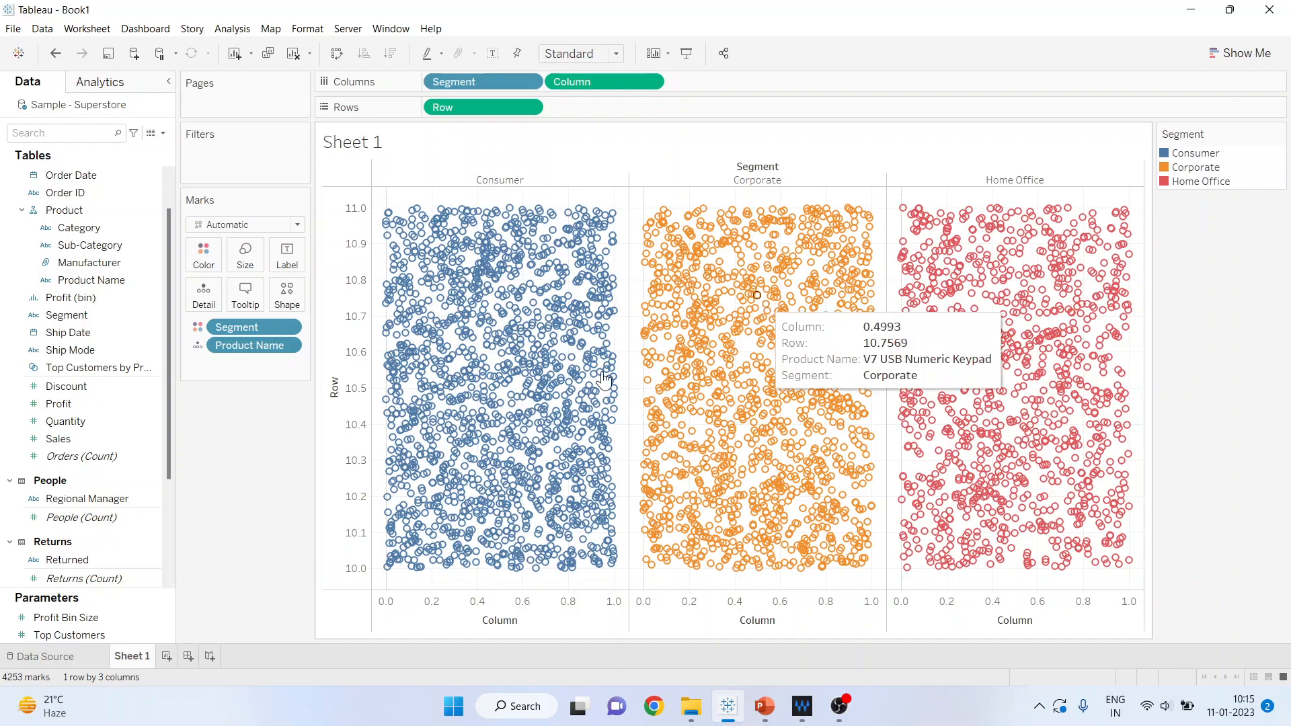
Step: Size the marks by Sales and inspect the details of individual products in the Consumer pane
left_click_drag(75, 441, 247, 263)
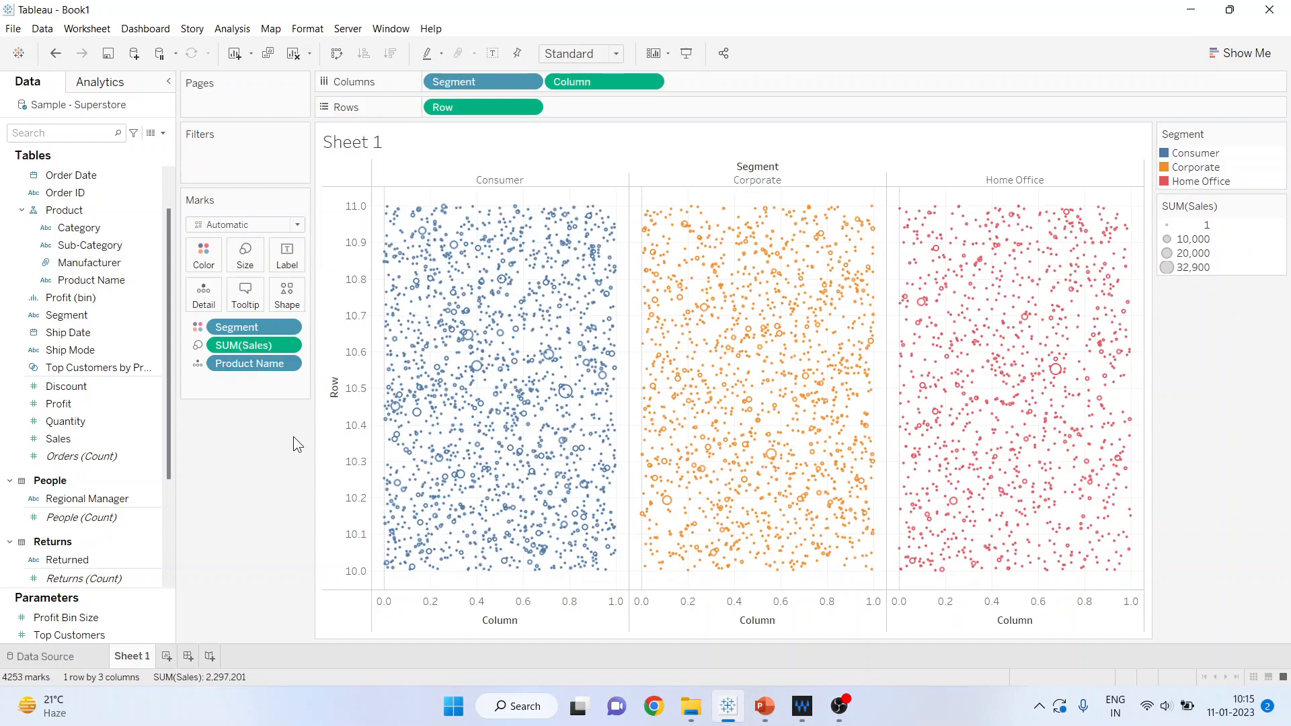
mouse_move(567, 397)
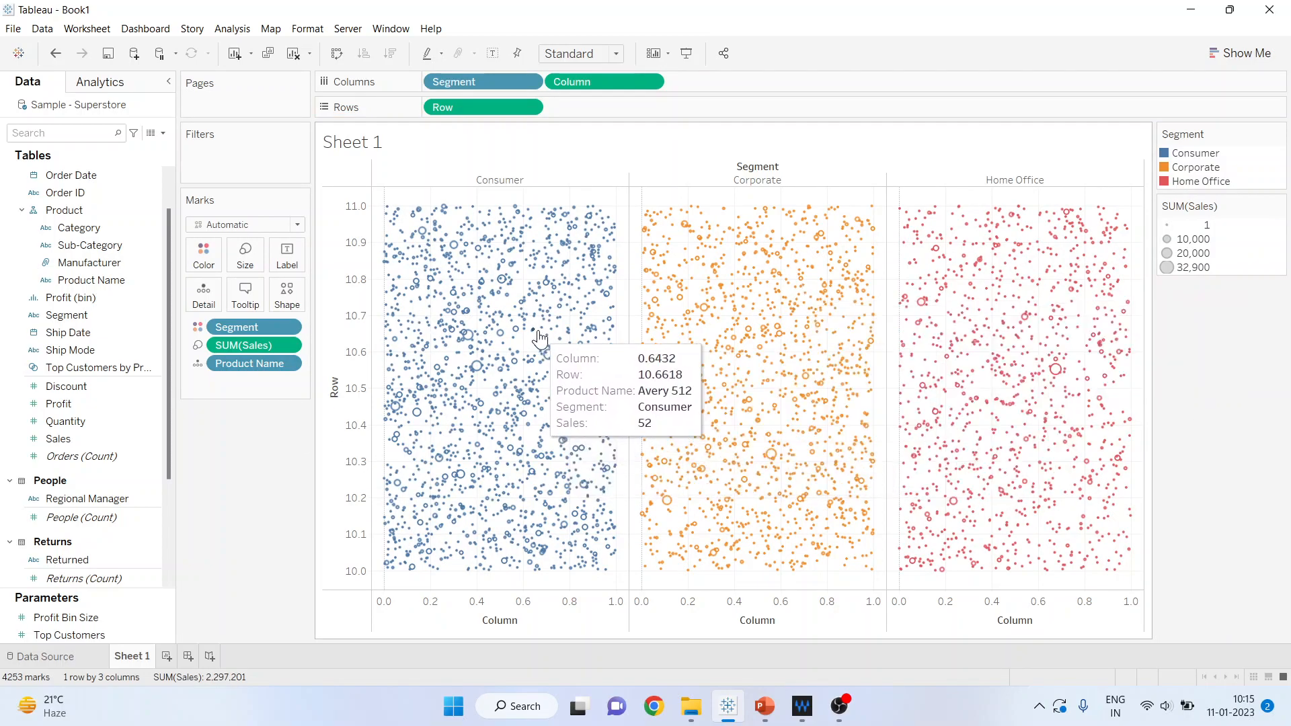
mouse_move(468, 341)
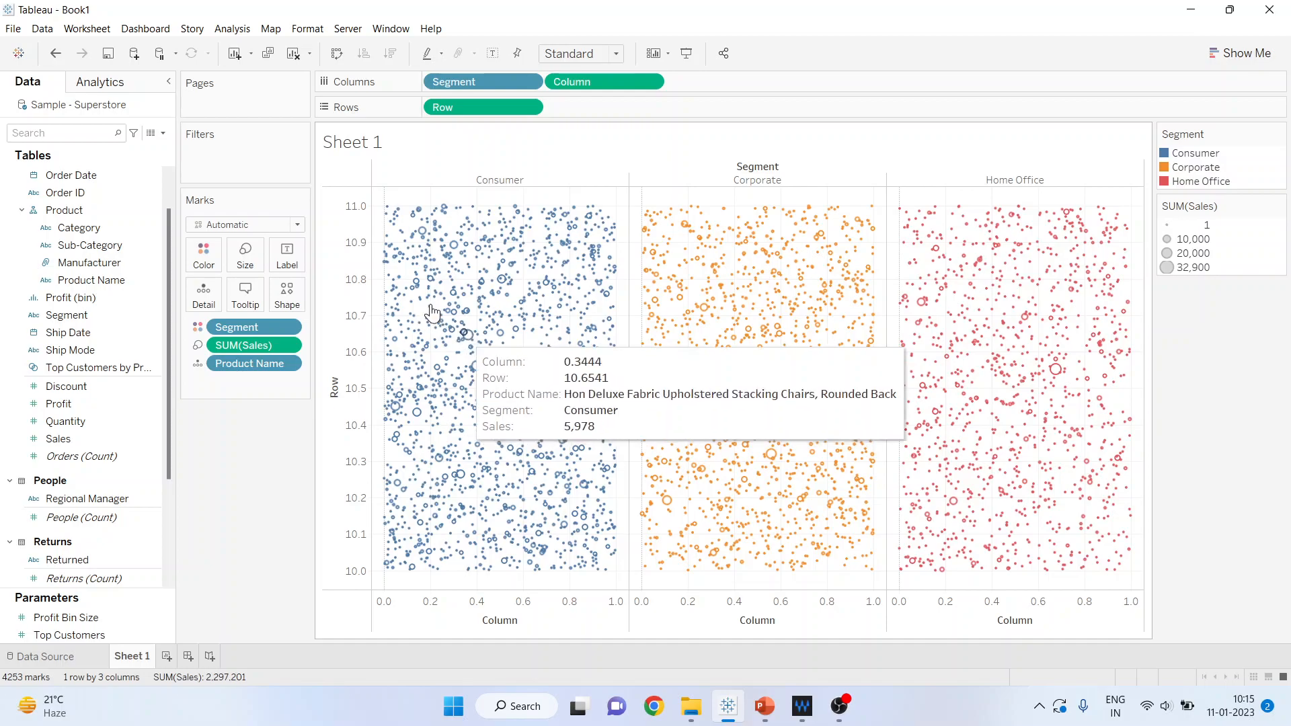
Step: Enlarge the scatter marks to about the middle of the size range and change their shape to filled circles
left_click(250, 259)
left_click_drag(267, 294, 312, 289)
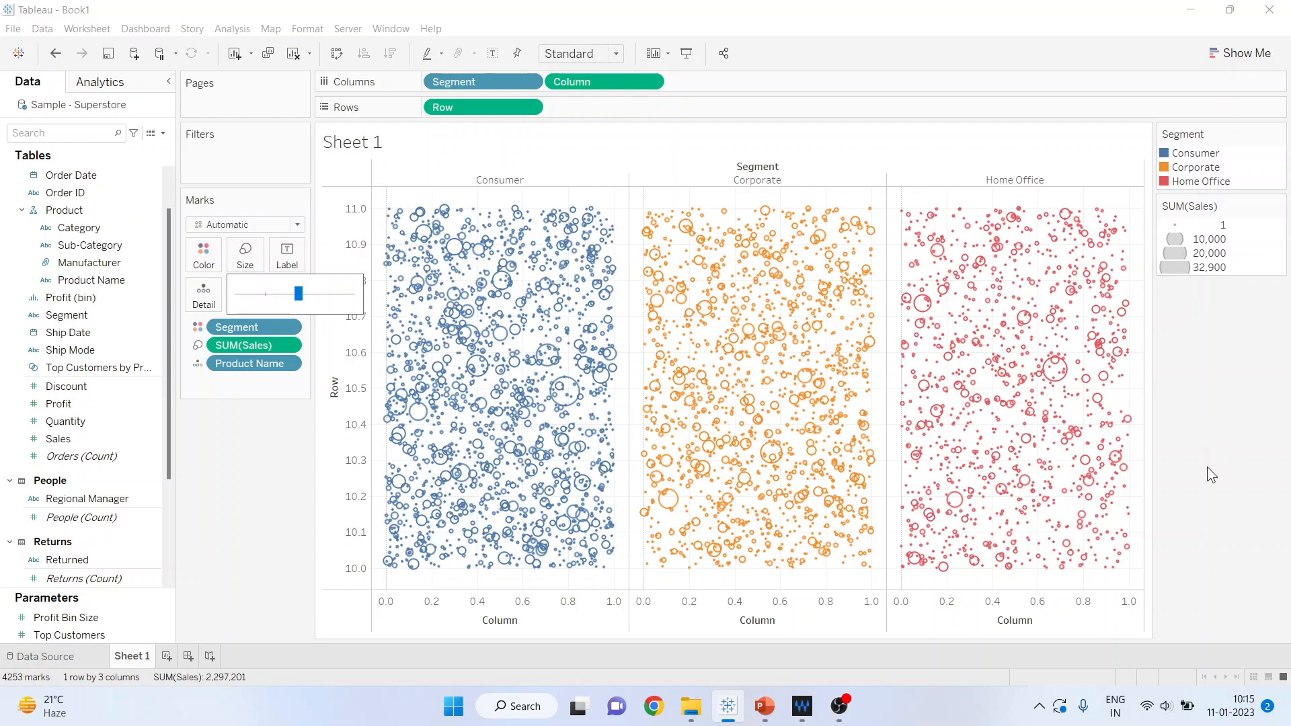
left_click(281, 497)
left_click(281, 308)
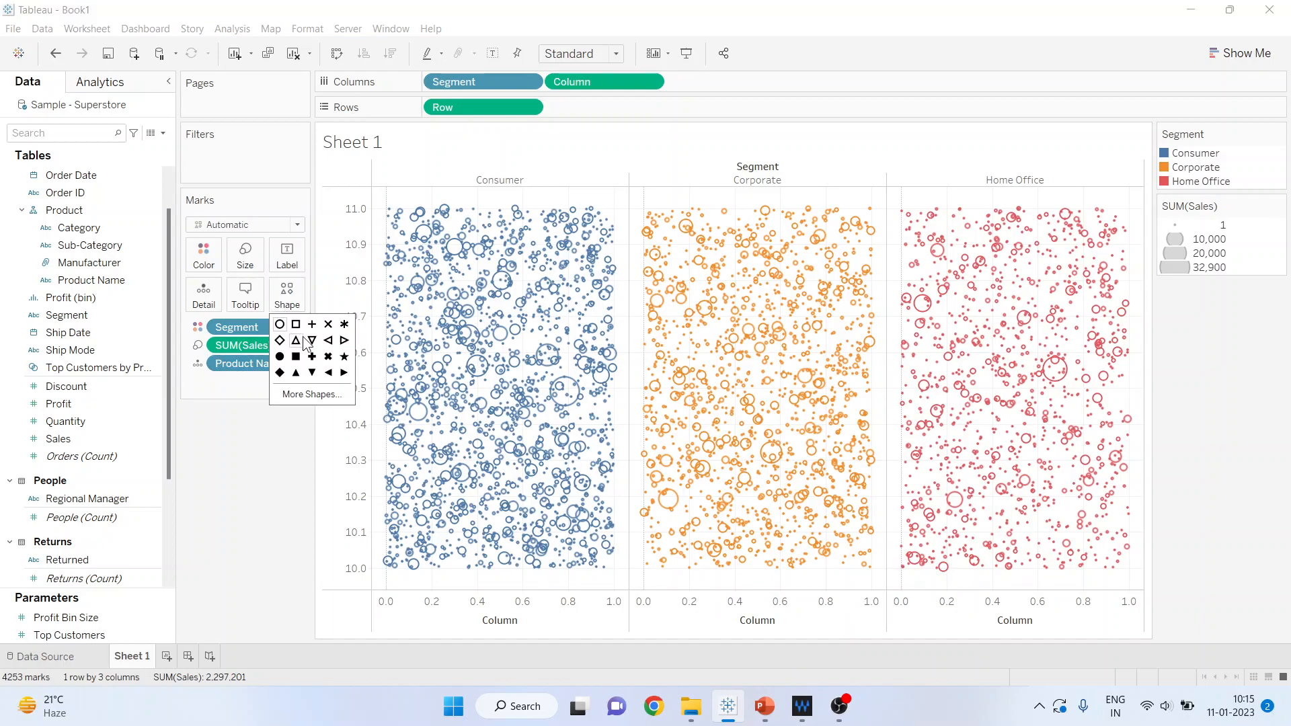
left_click(345, 325)
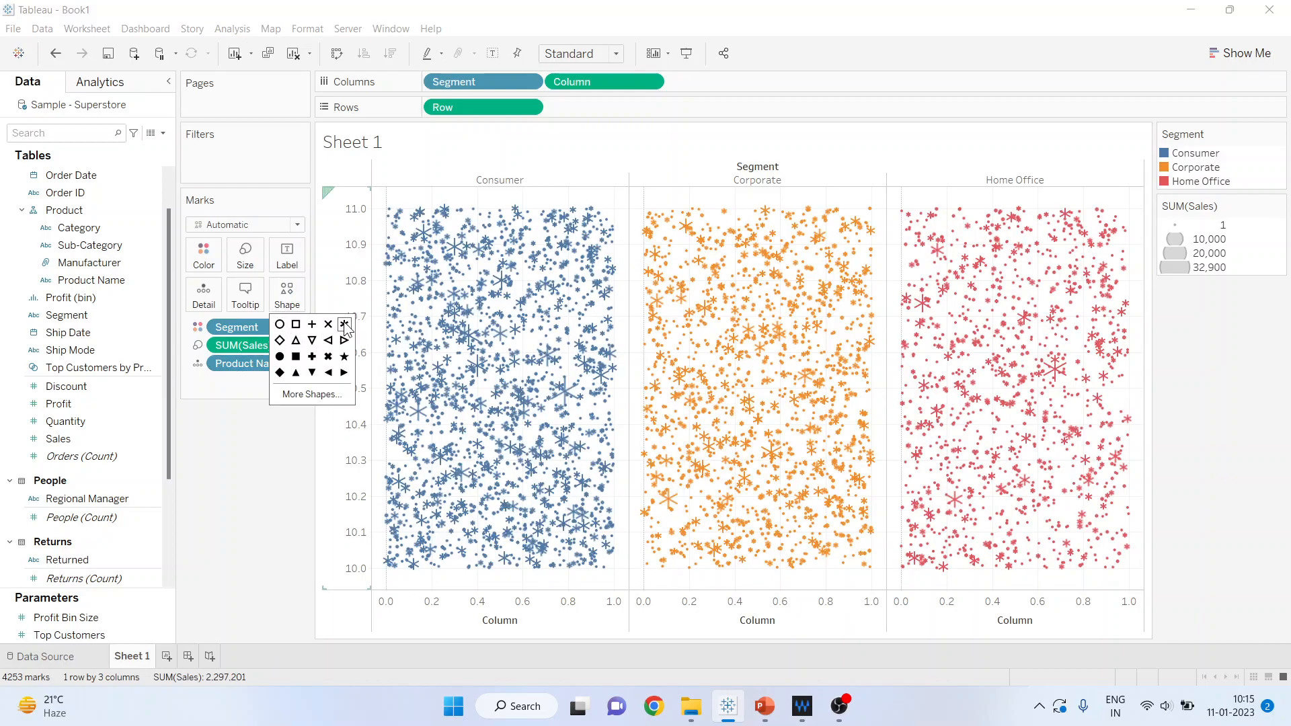
left_click(280, 359)
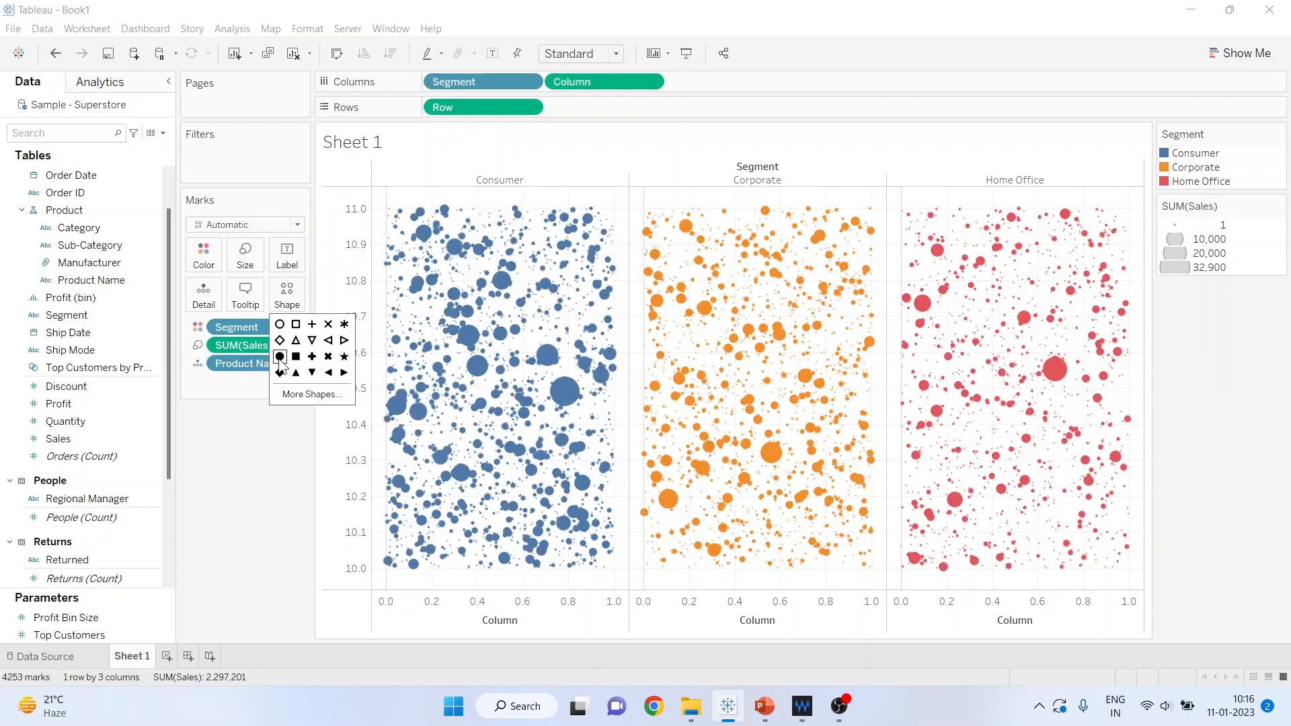
left_click(253, 446)
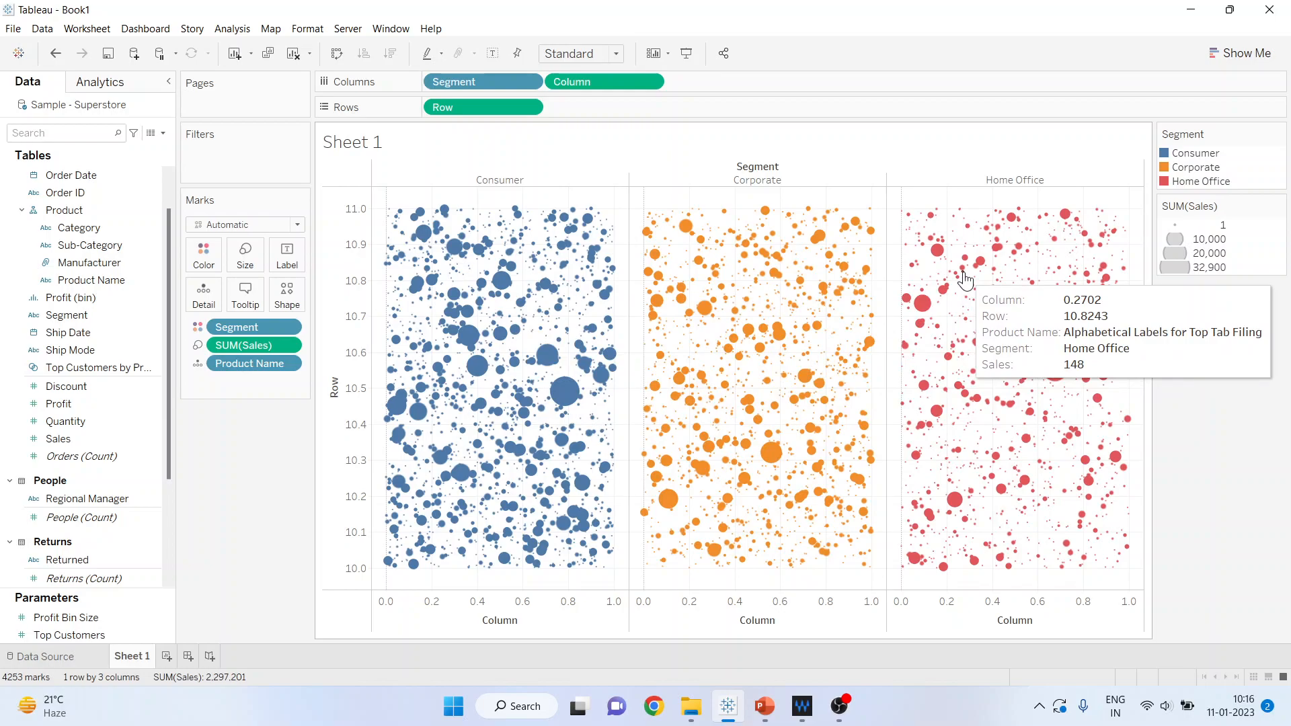
Step: Create a new calculated field named Bar Height
left_click(163, 134)
left_click(164, 145)
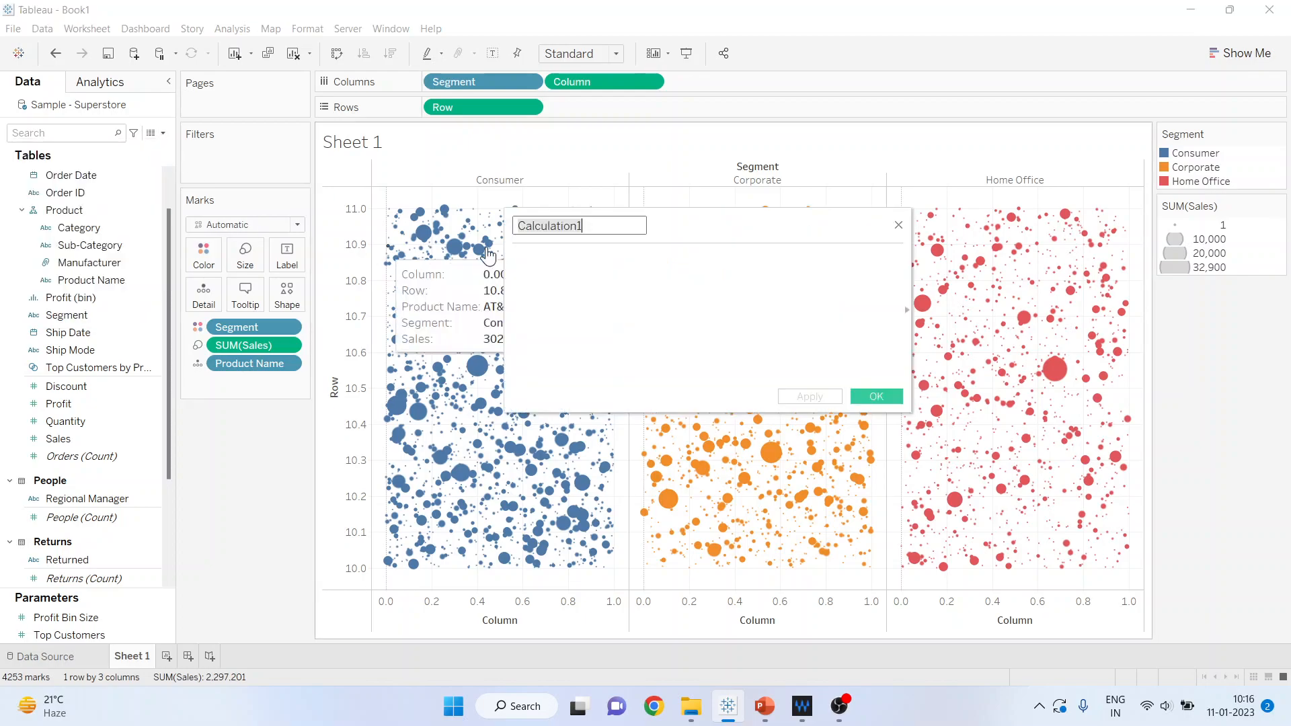
type("Bar")
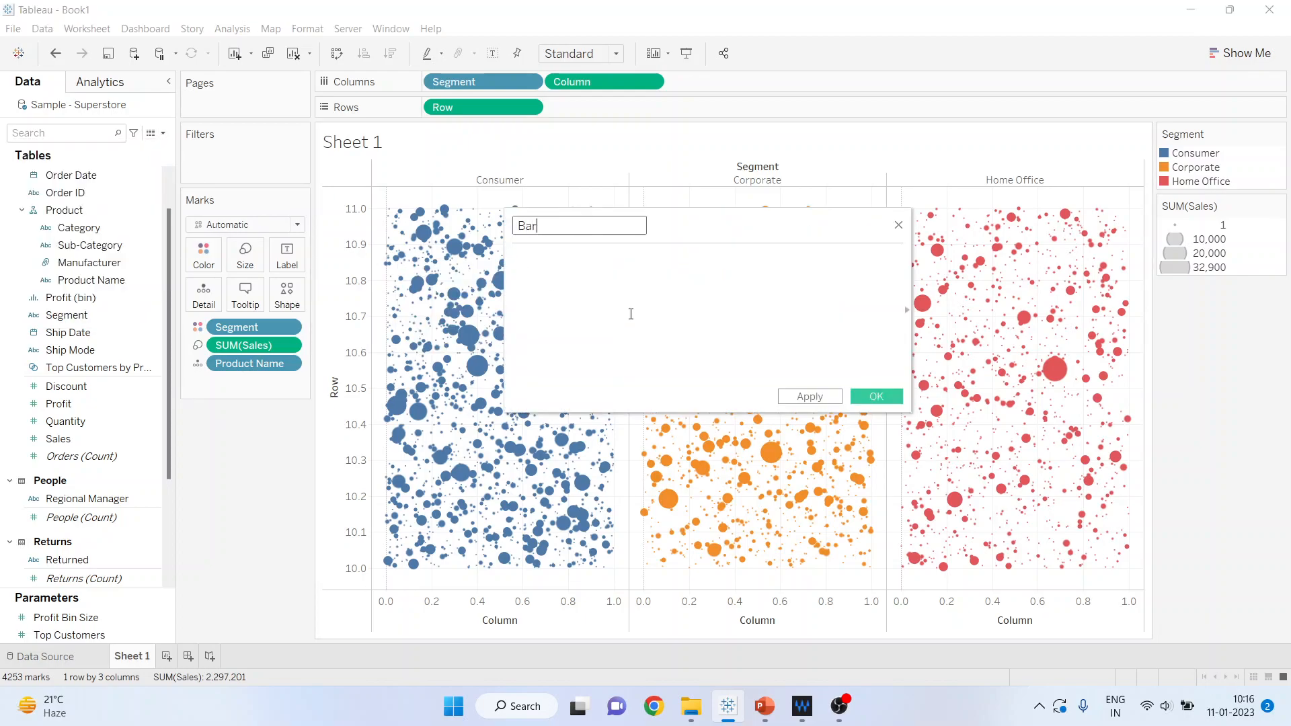
type(" Height")
Step: Begin the Bar Height formula with a FIXED level-of-detail expression on [Segment]
left_click(575, 269)
type("fi")
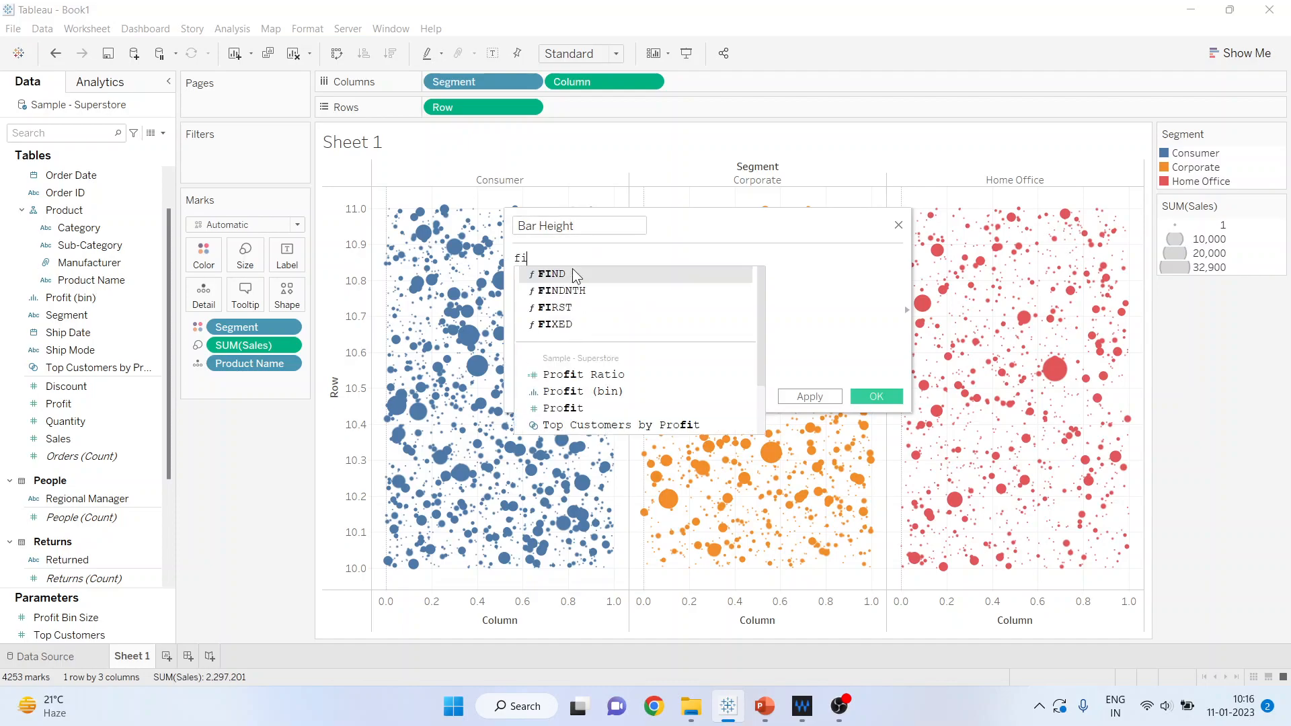
type("xed")
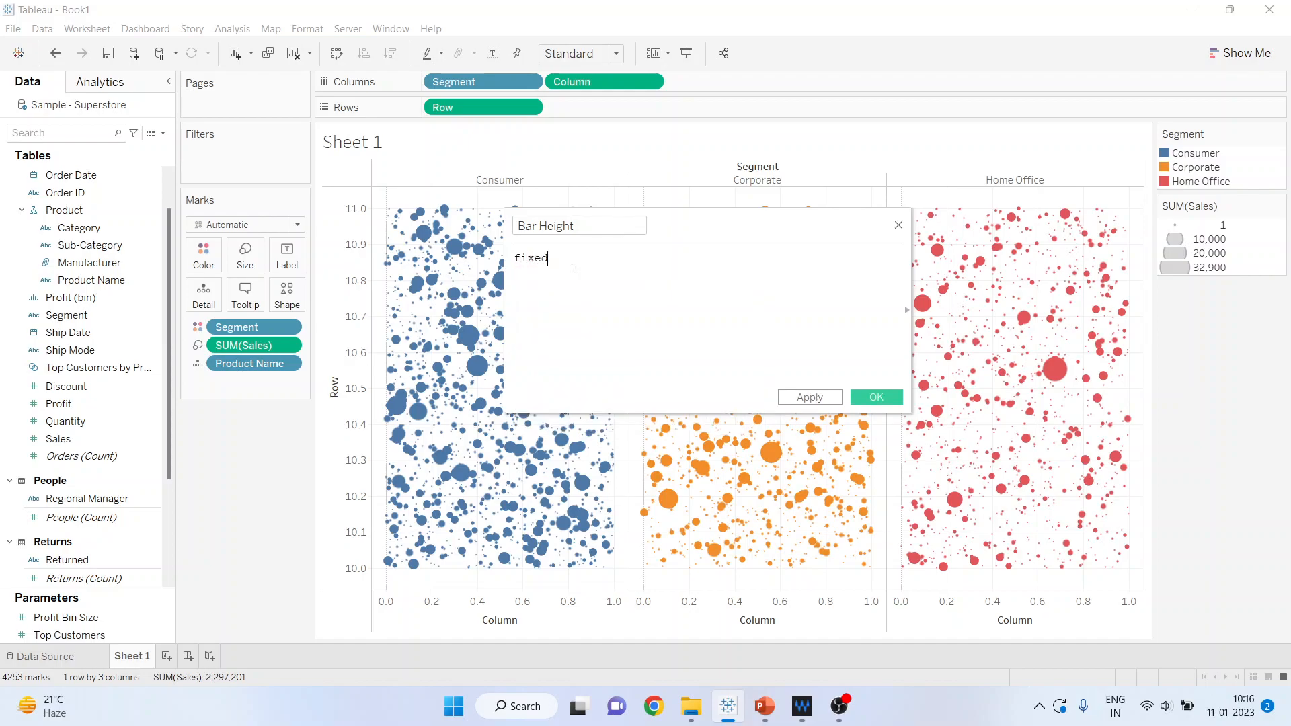
key("BackSpace")
key("Return")
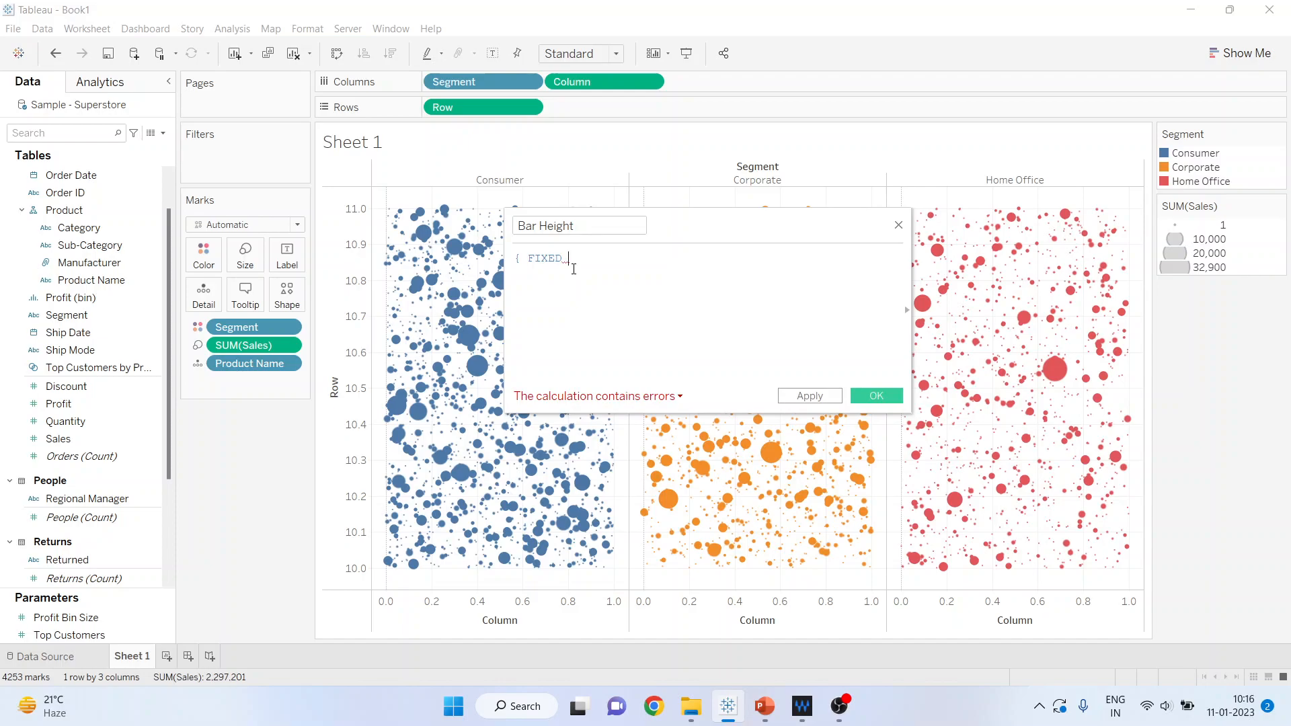
type("(")
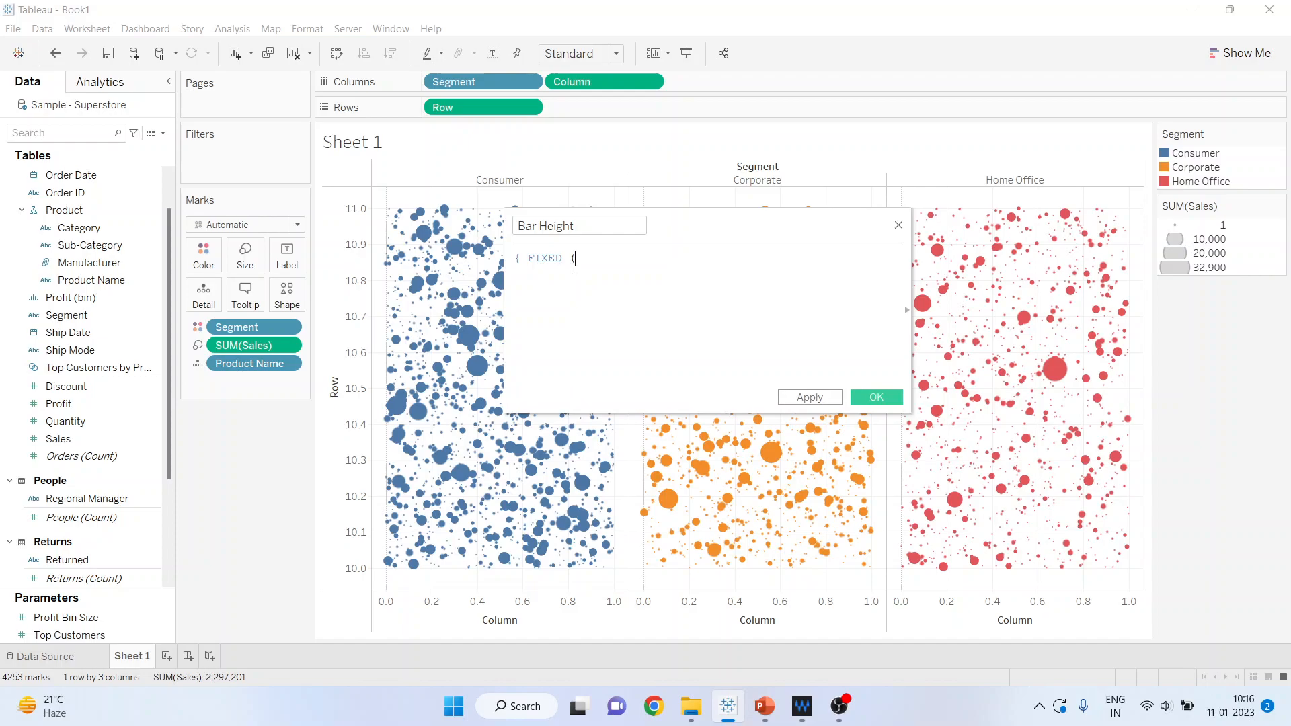
type("se")
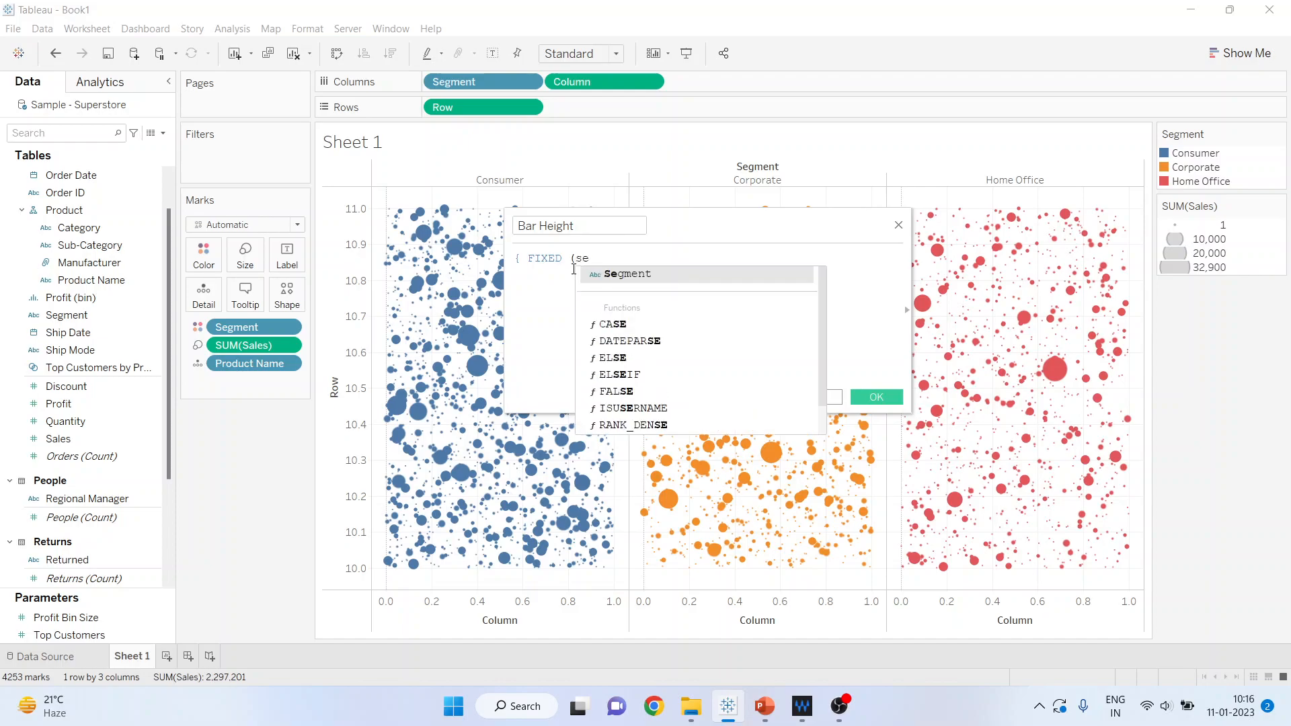
key("Return")
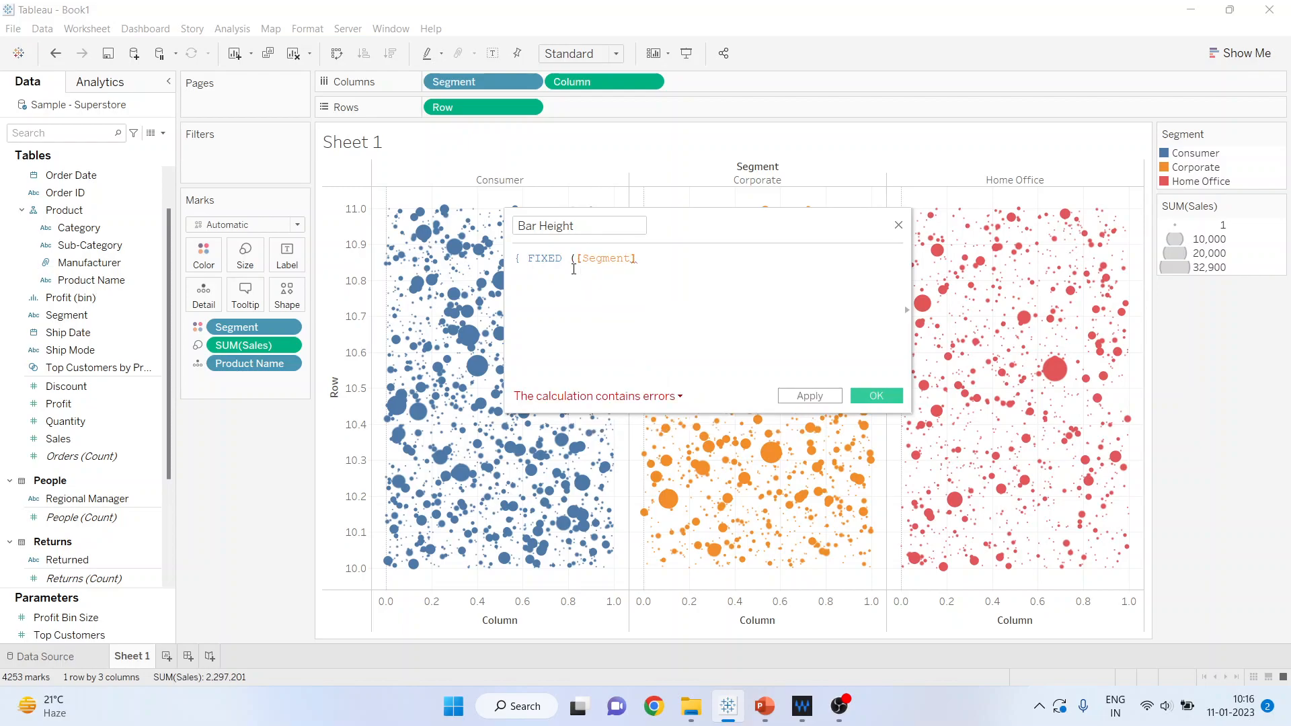
Step: Complete the segment expression with the sum of Sales and tidy its brackets to read {FIXED[Segment]:sum([Sales])}
type(":s")
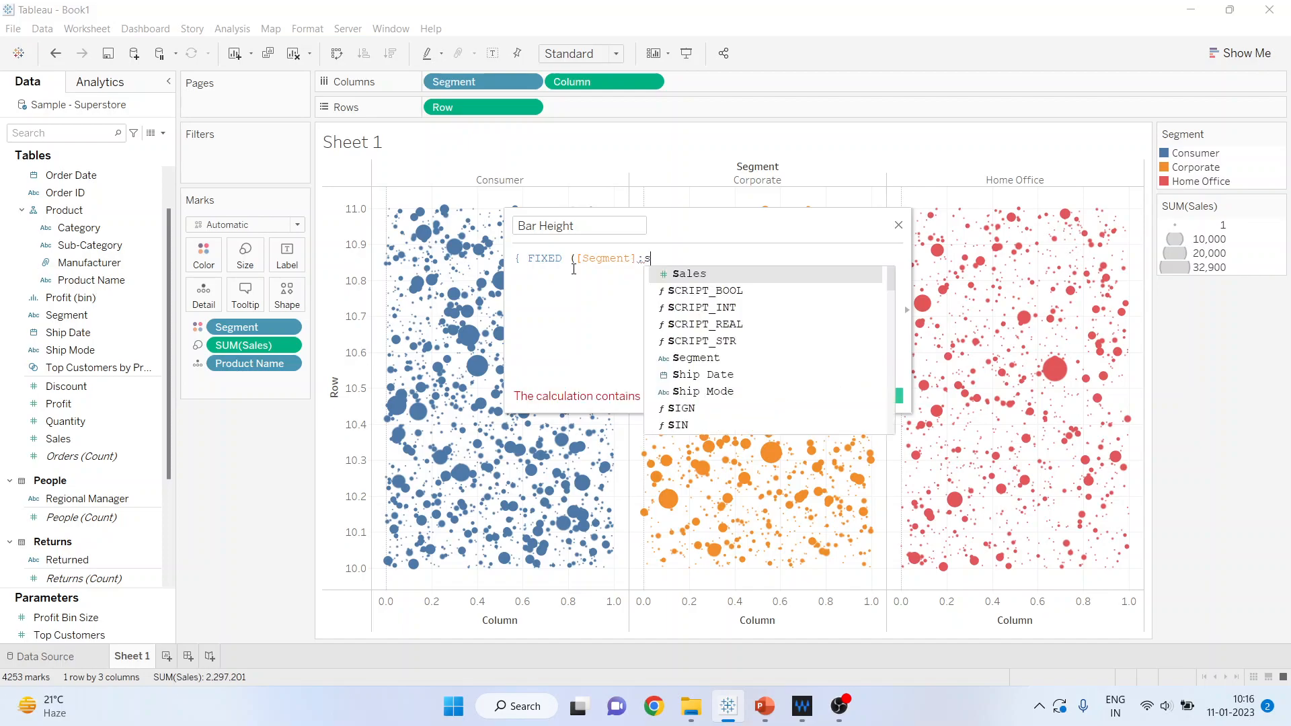
type("um(sa")
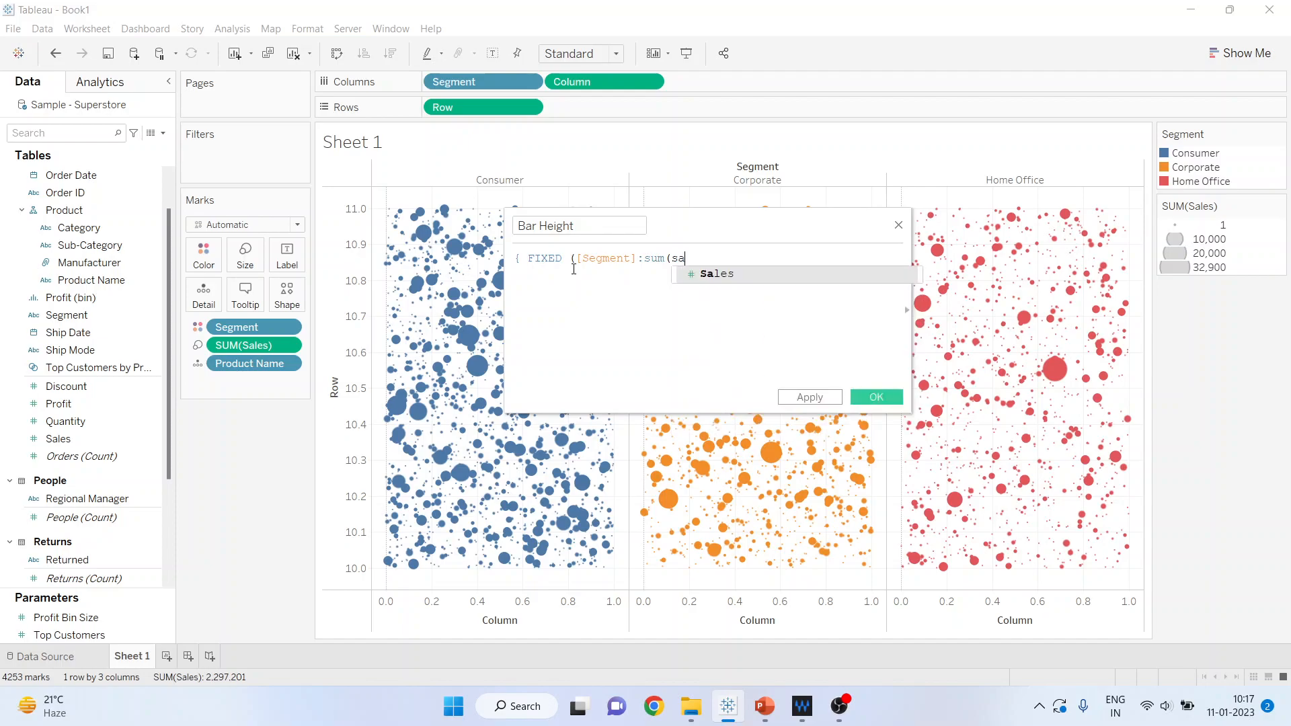
key("Return")
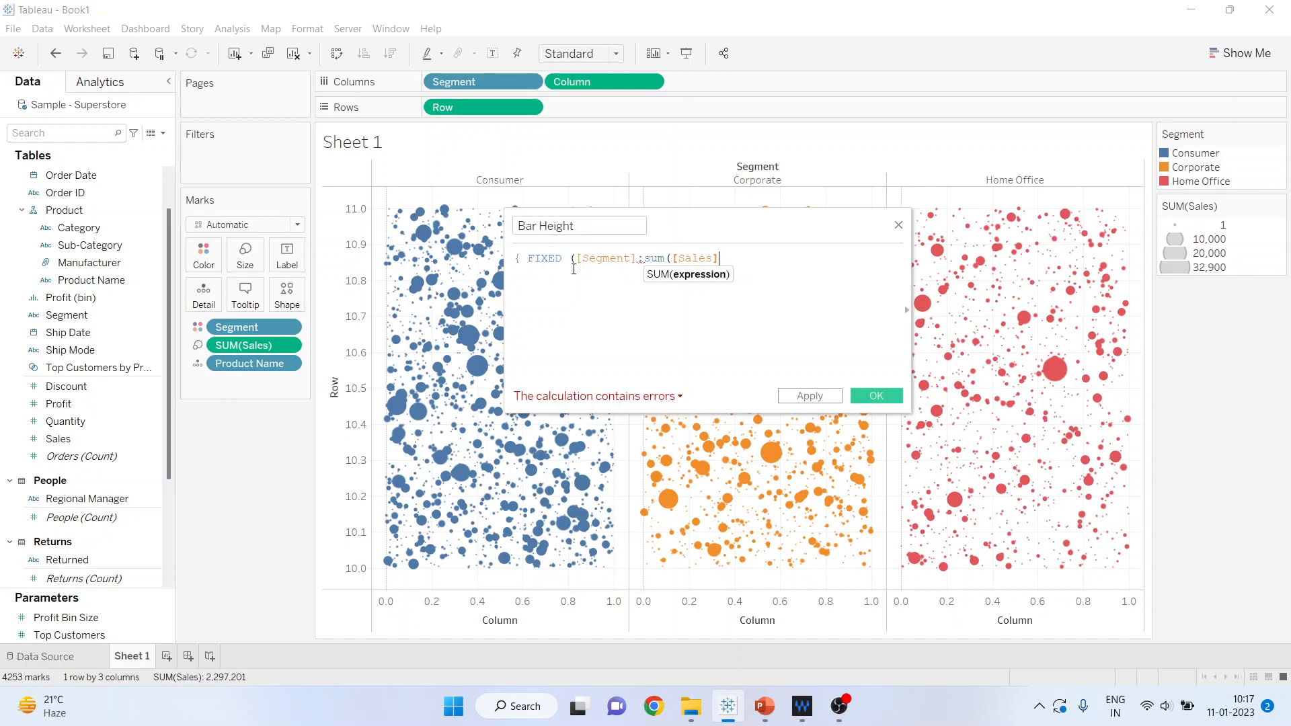
type("}")
type(")")
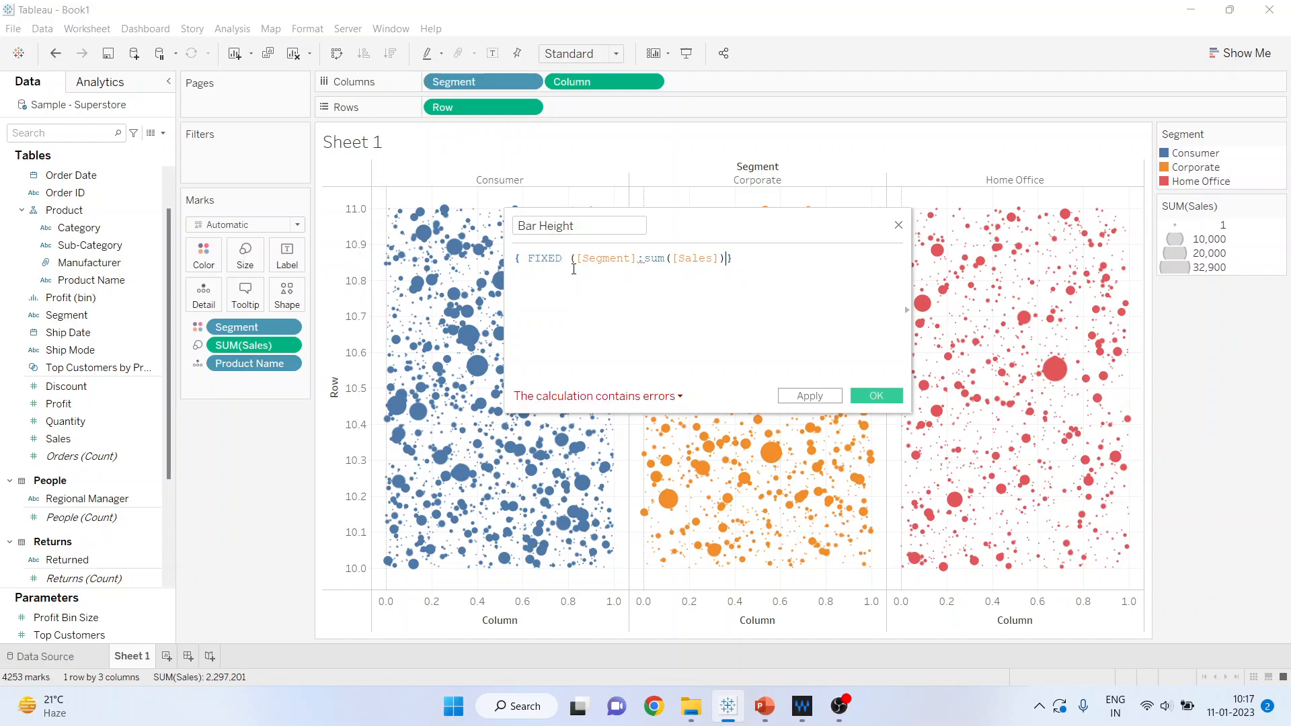
left_click(748, 262)
key("BackSpace")
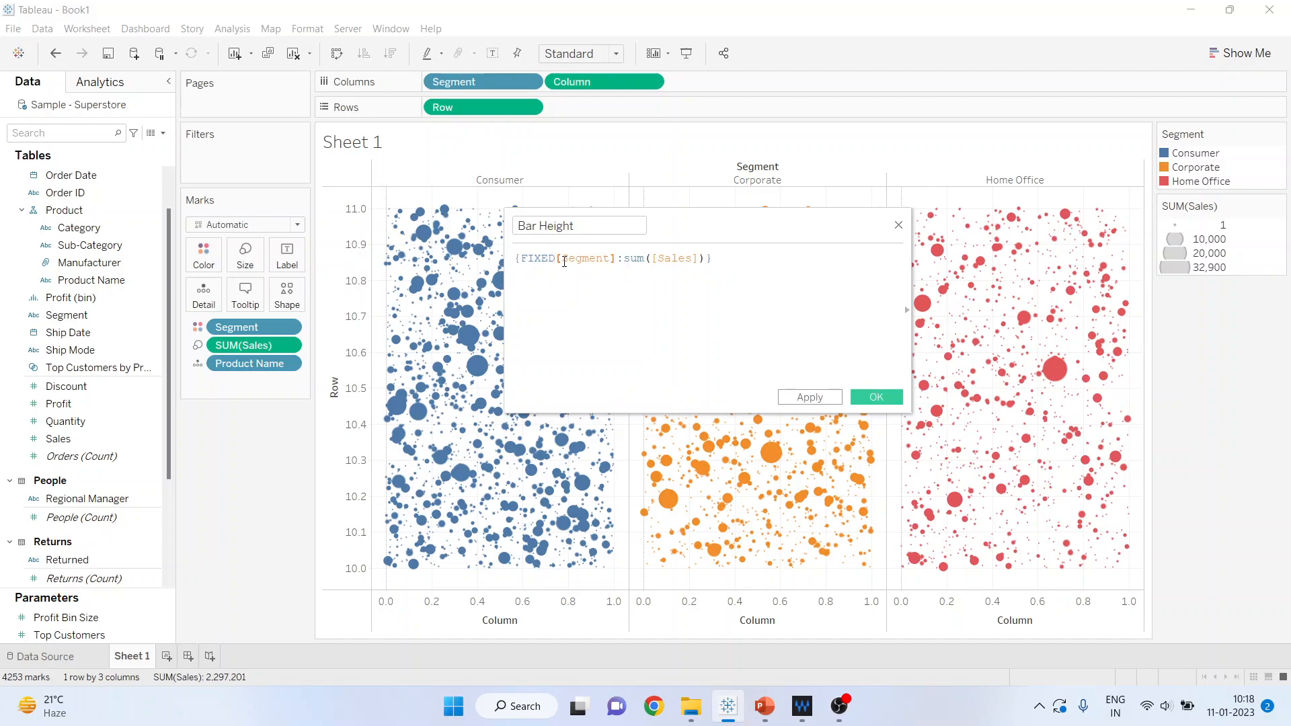
Step: Divide the segment sales expression by the overall sales total, { FIXED :SUM([Sales])}
left_click(724, 258)
type("/")
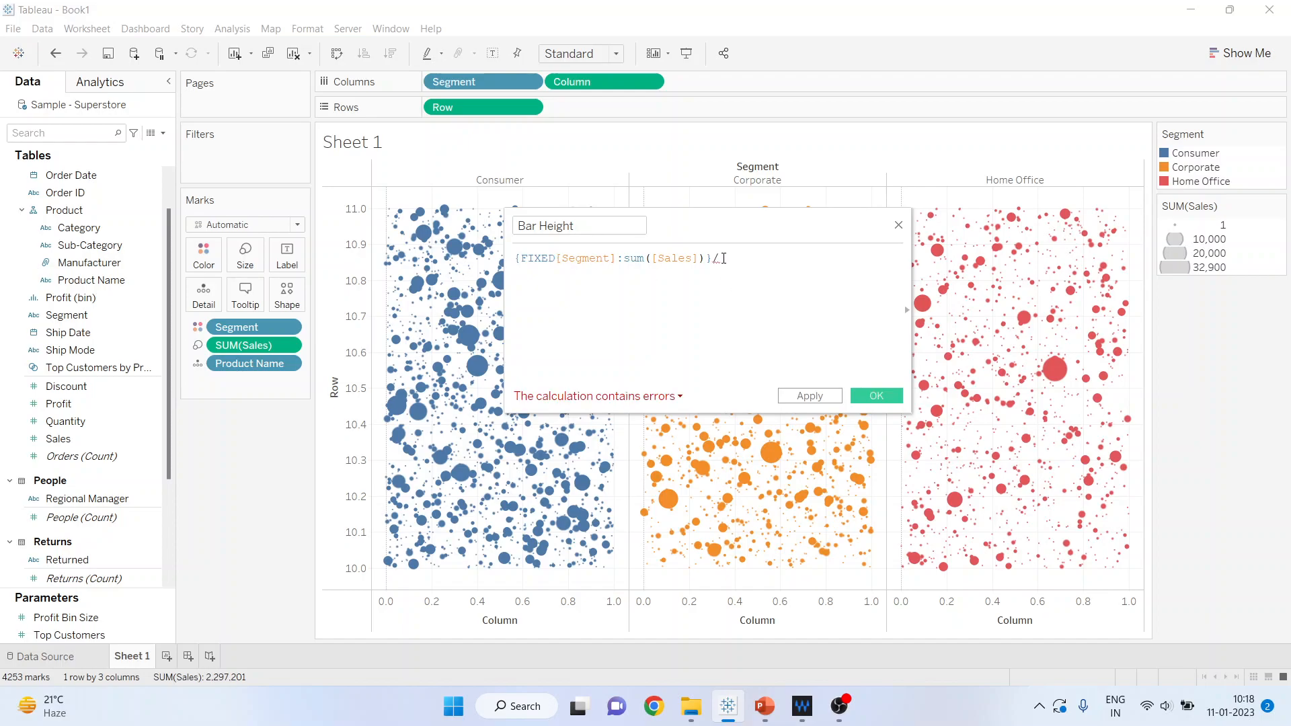
type("fix")
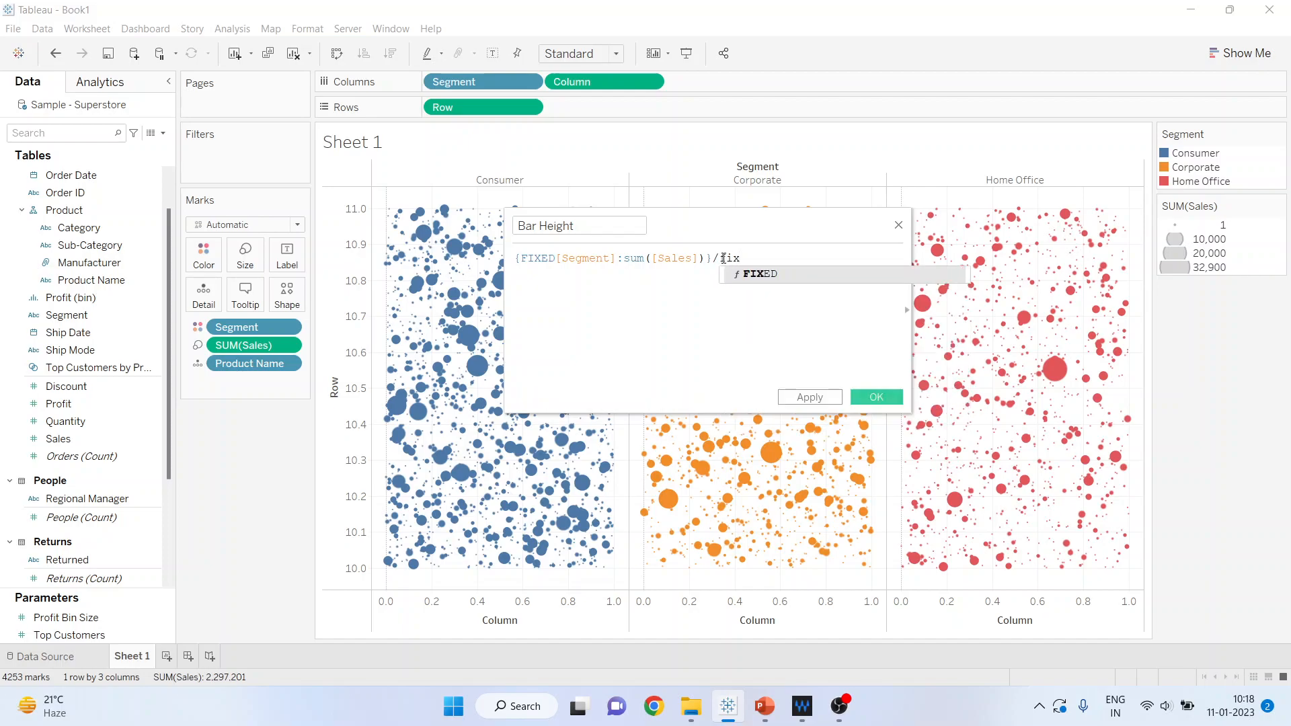
key("Return")
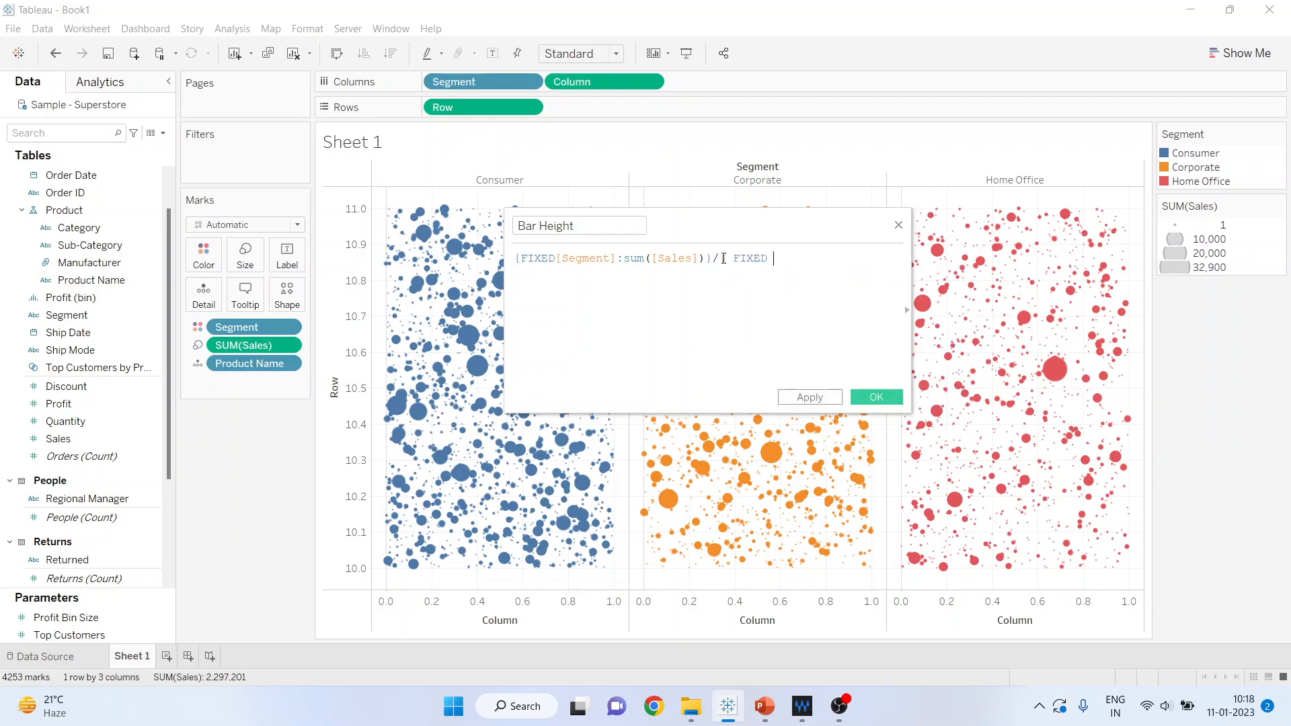
type(":sum")
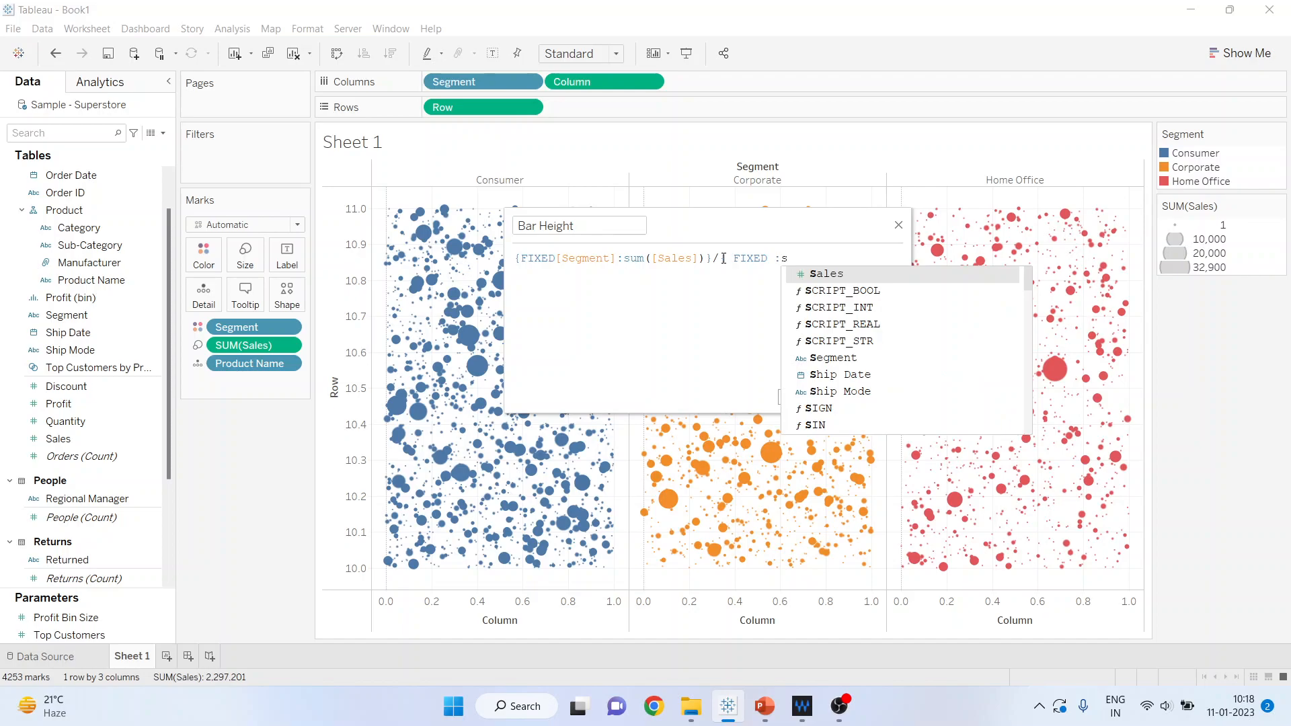
key("Return")
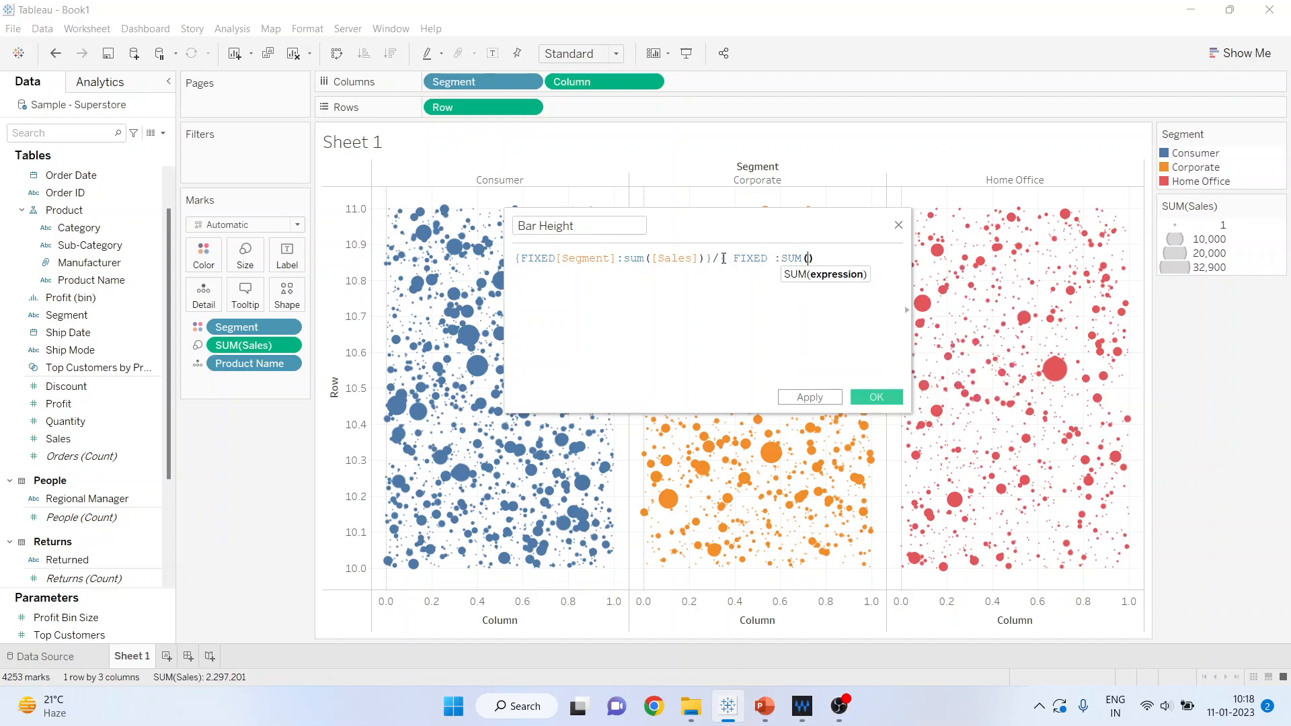
type("sa")
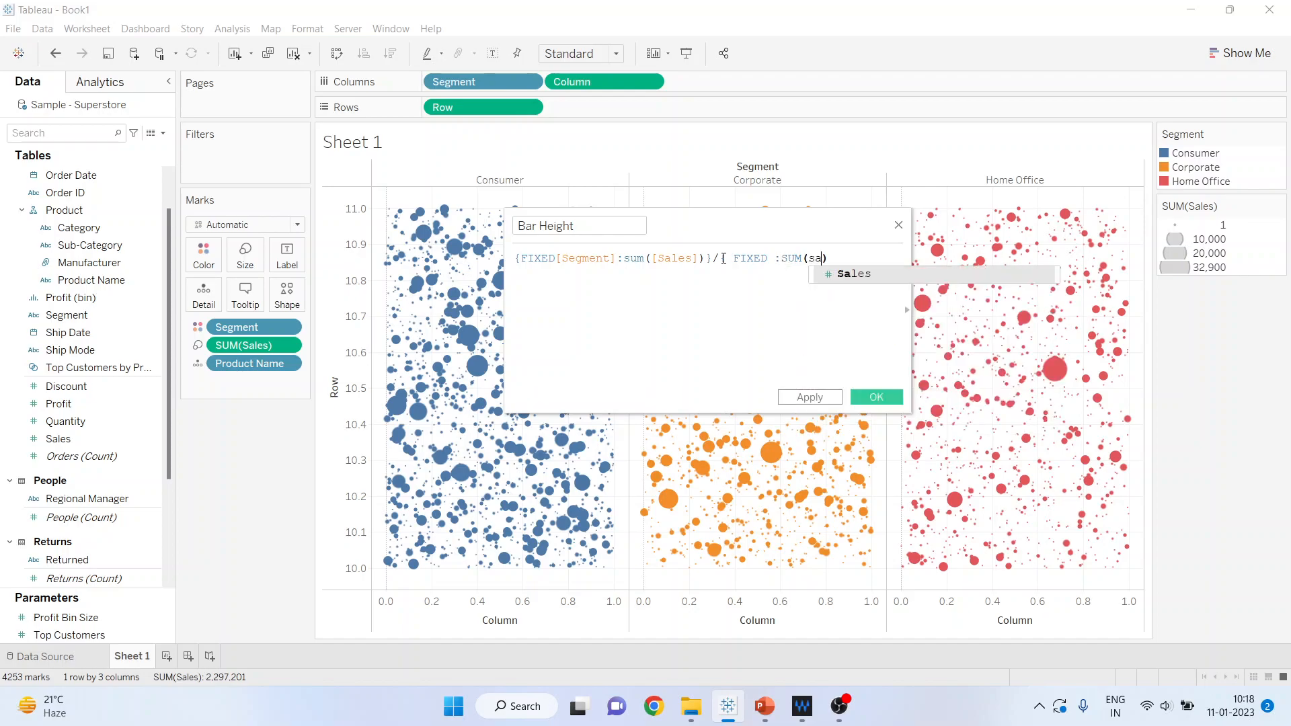
key("Return")
left_click(723, 259)
type("{")
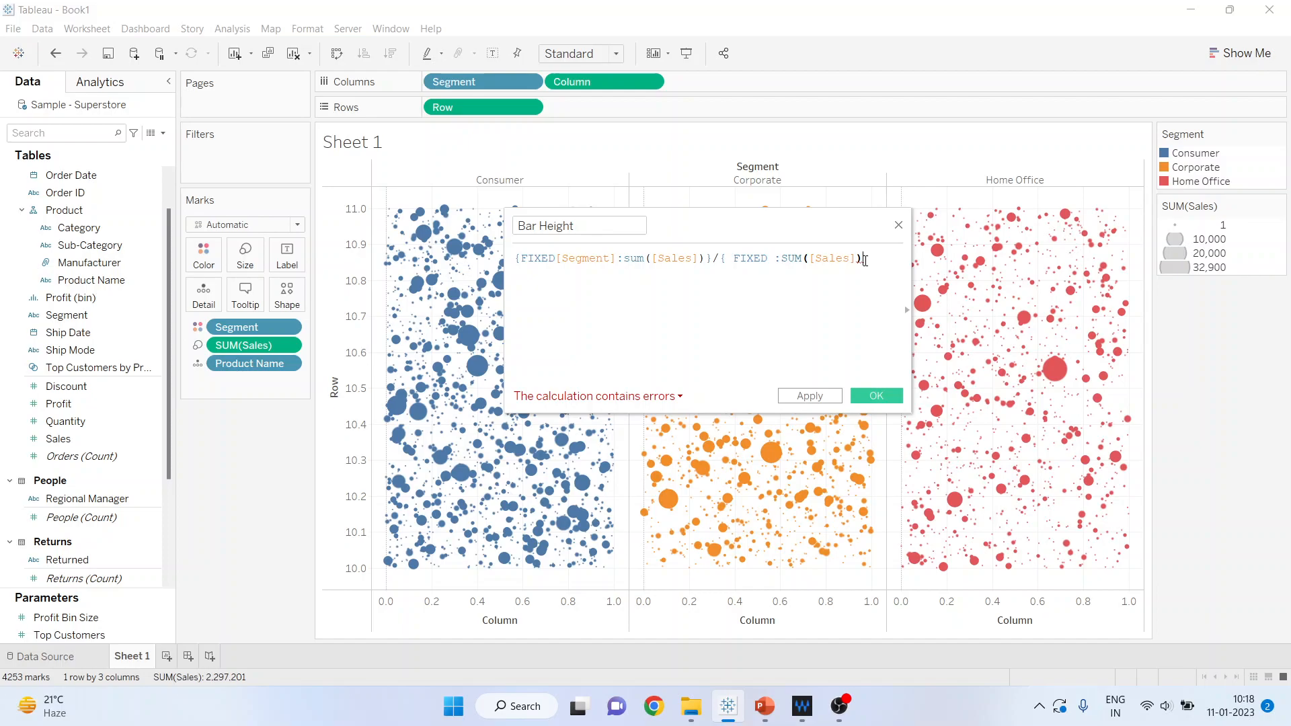
type("}")
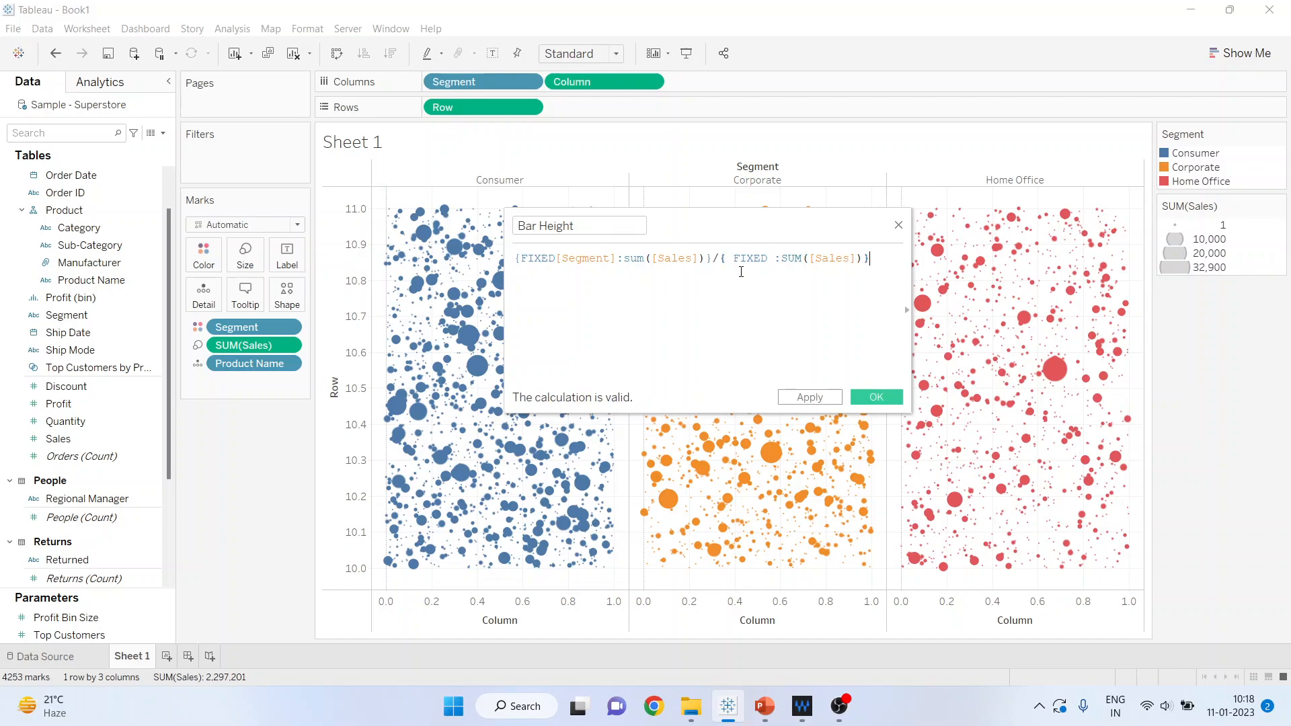
Step: Clean up the spacing in the divisor expression and save the Bar Height calculation
left_click(736, 259)
key("BackSpace")
left_click(772, 286)
key("BackSpace")
left_click(878, 398)
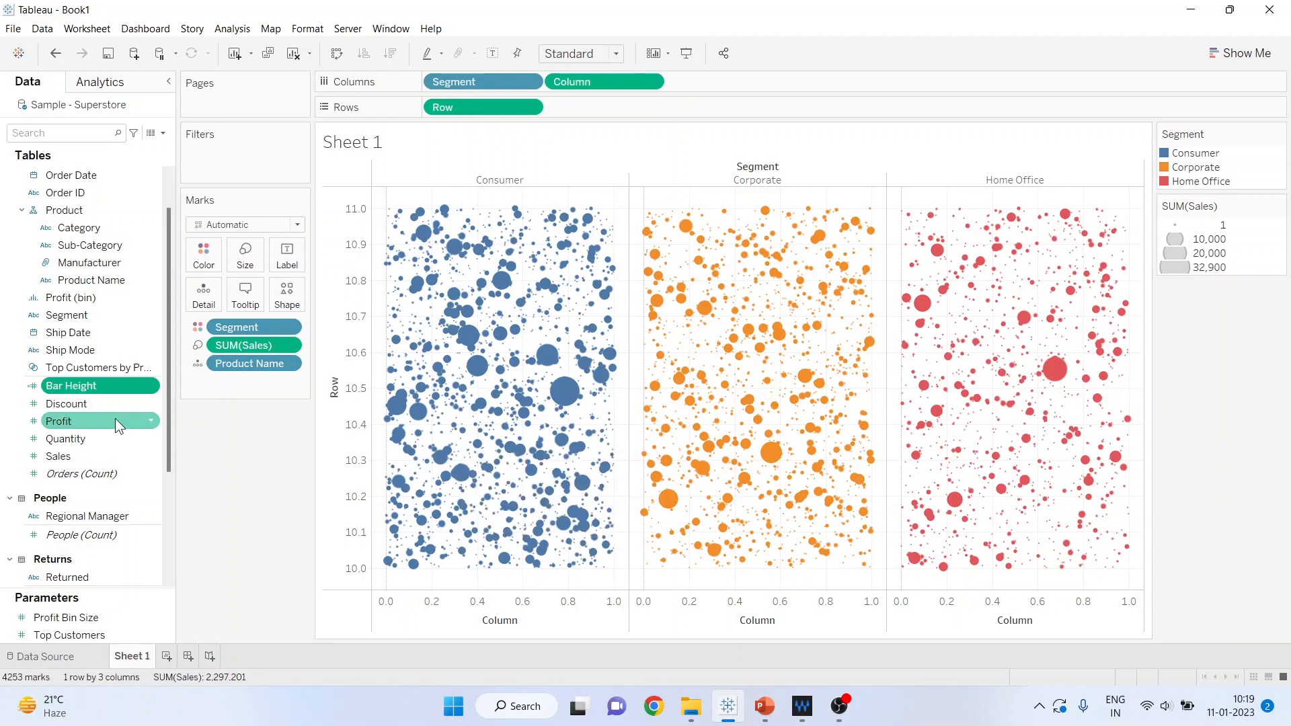
Step: Add Bar Height to the horizontal layout between Segment and Column
left_click_drag(92, 385, 541, 88)
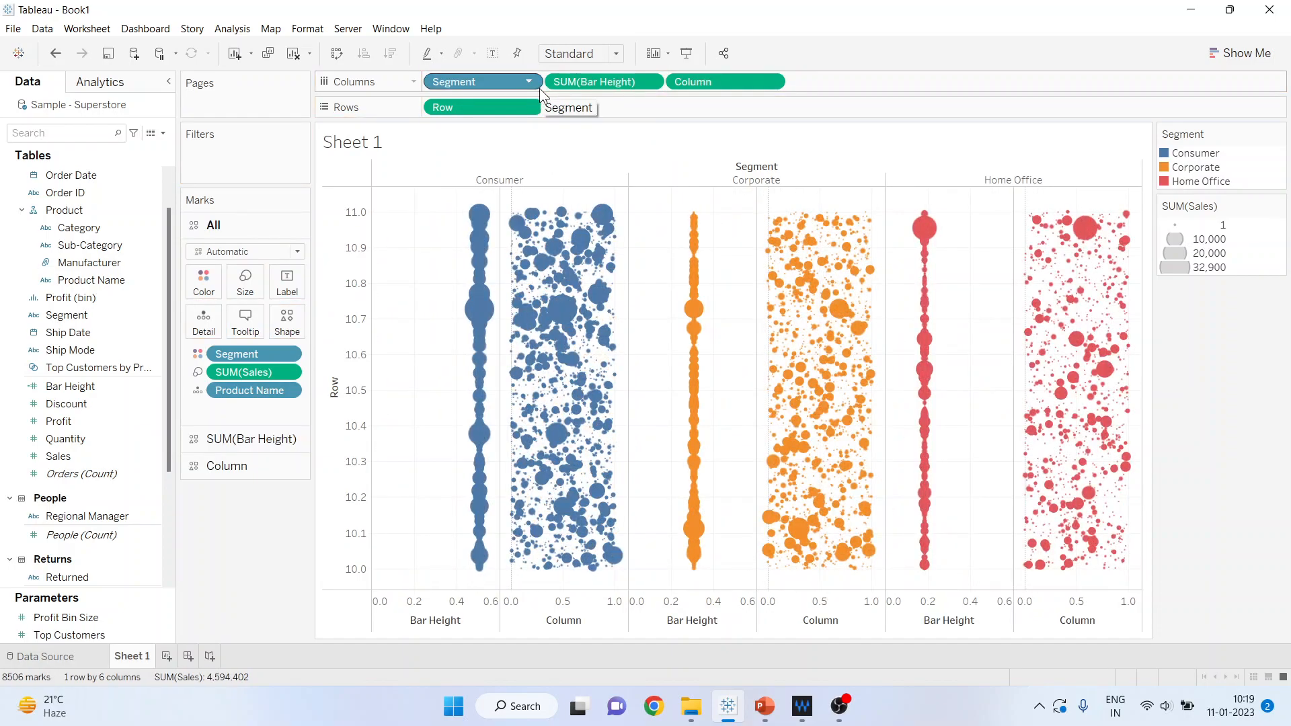
mouse_move(478, 223)
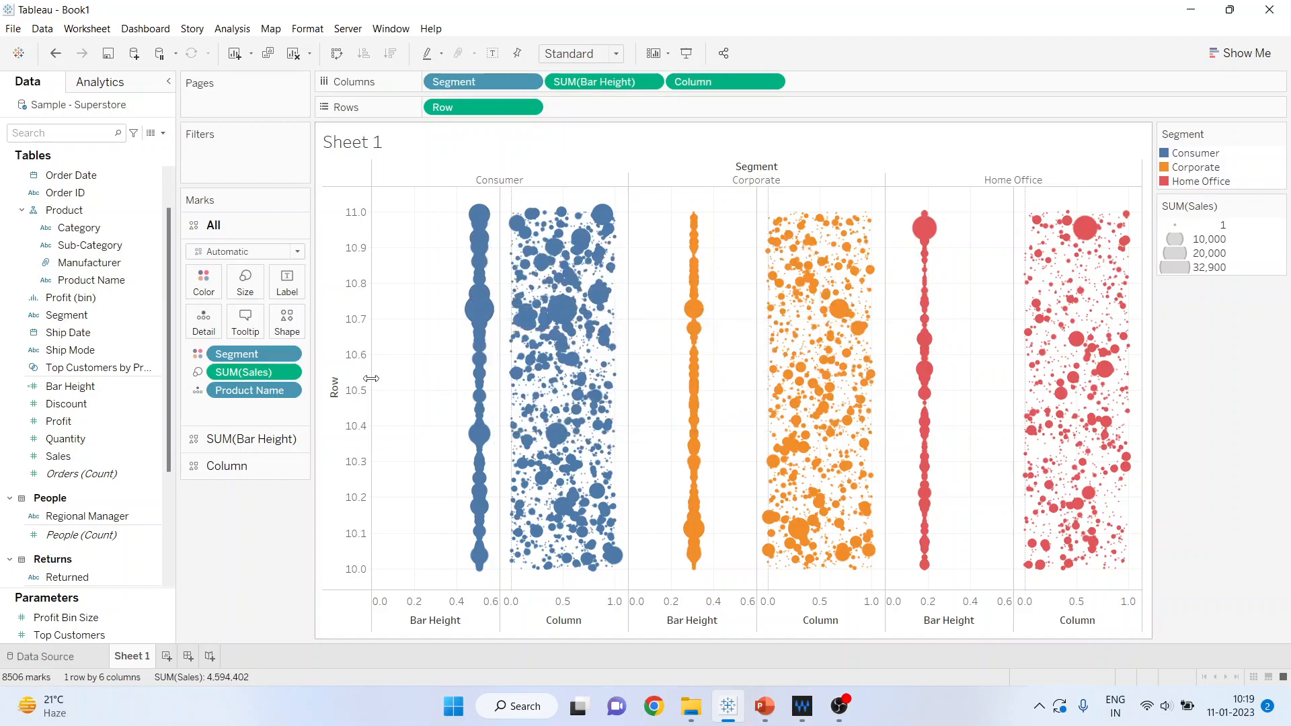
Step: Remove Sales from the mark sizing and shrink all marks to about a quarter of the size range
left_click_drag(245, 374, 250, 527)
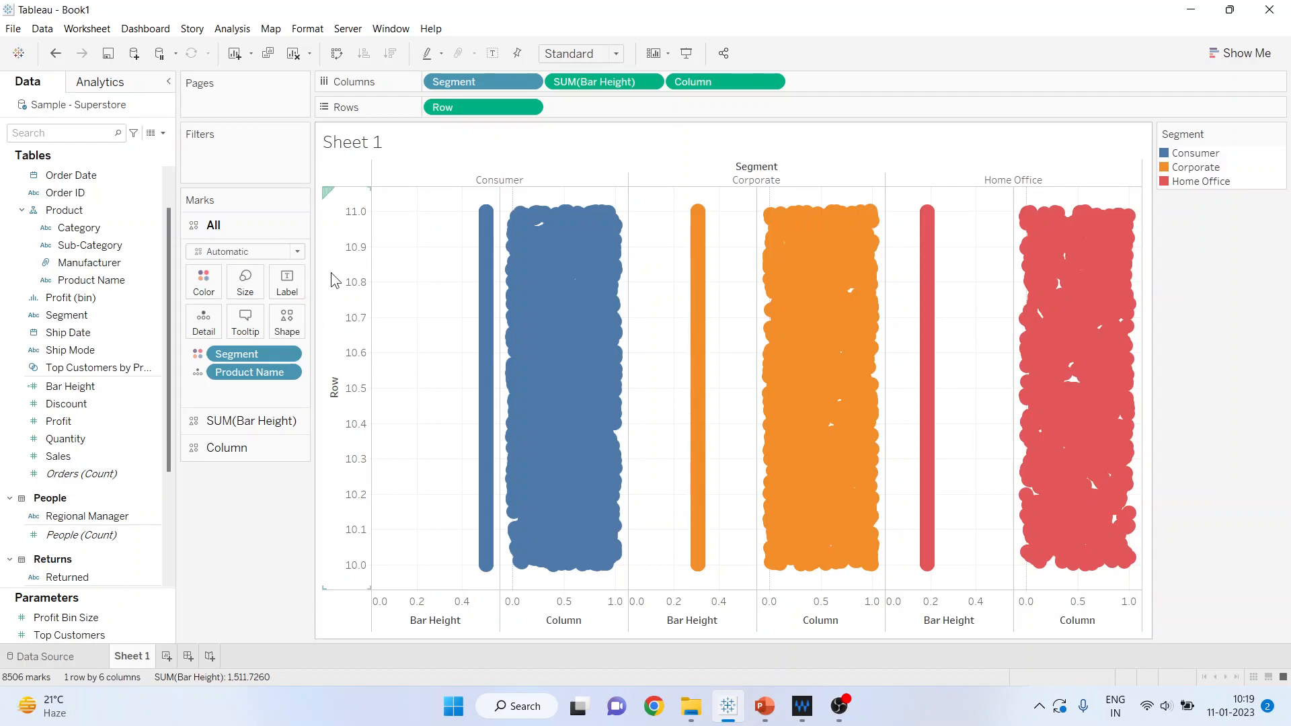
left_click(257, 296)
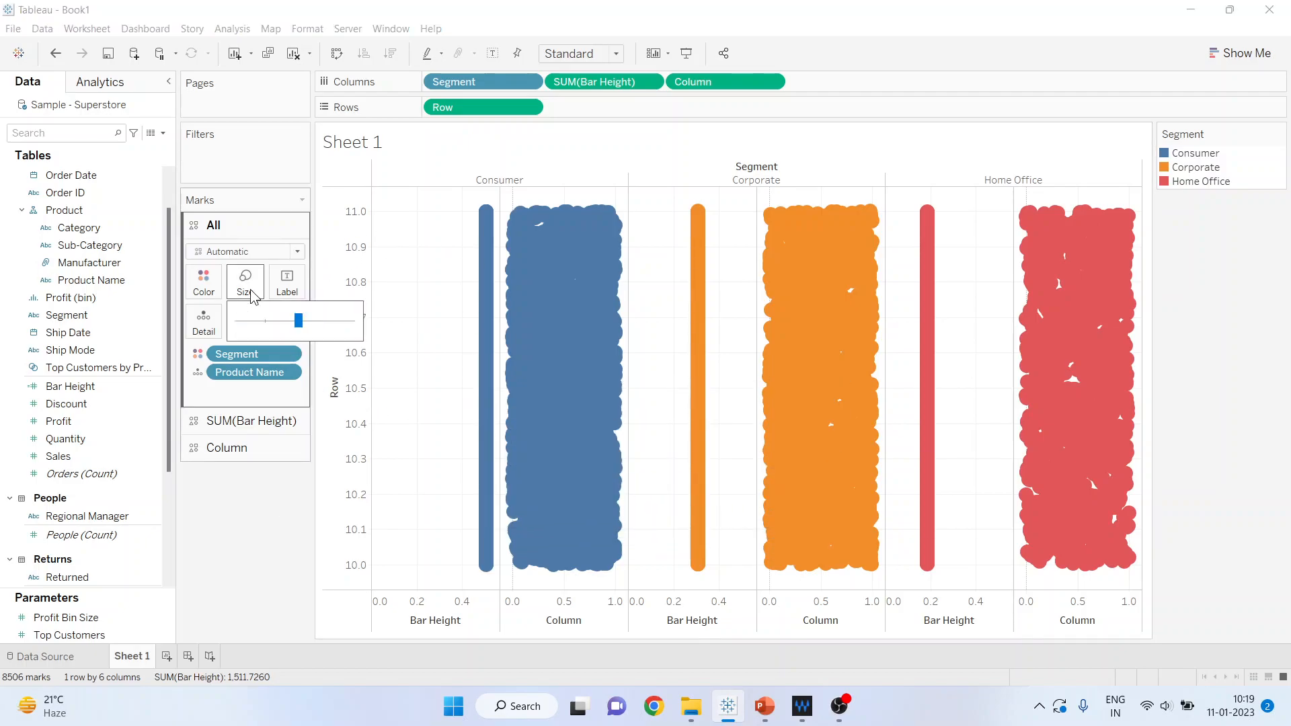
left_click_drag(298, 323, 263, 323)
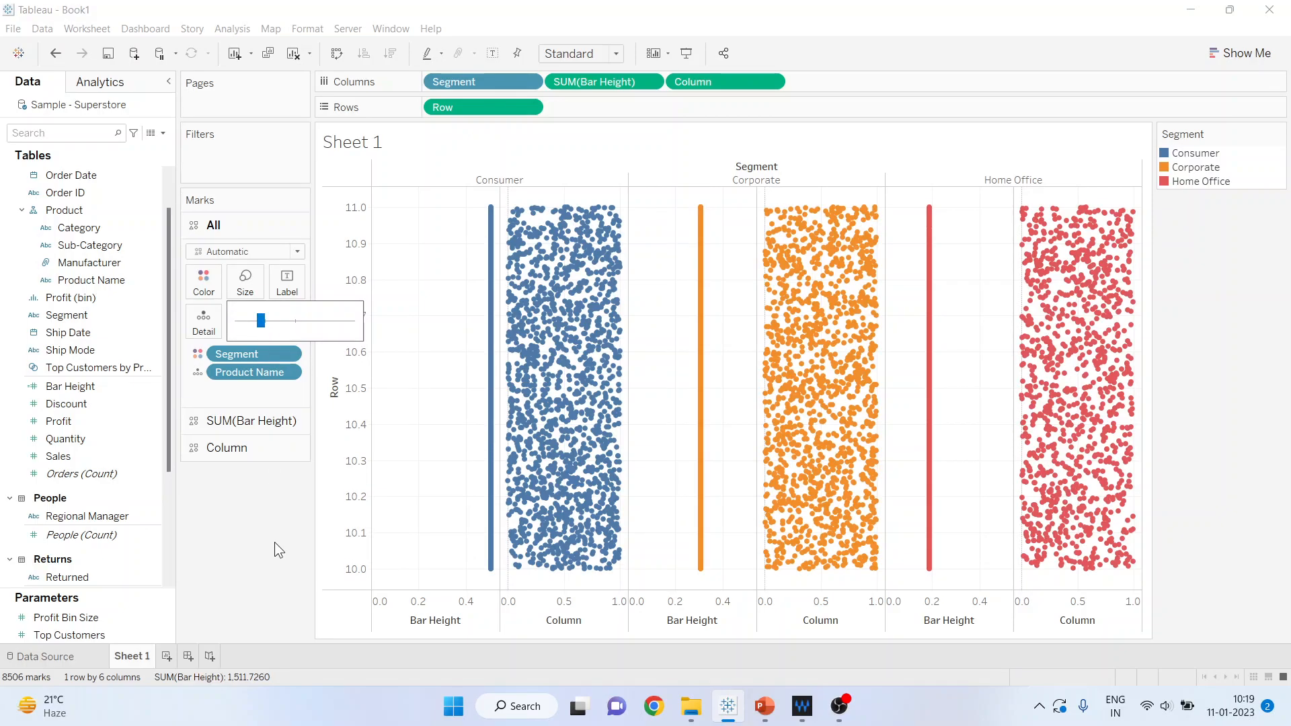
Step: Convert the summed Bar Height in the columns from continuous to discrete
left_click(229, 420)
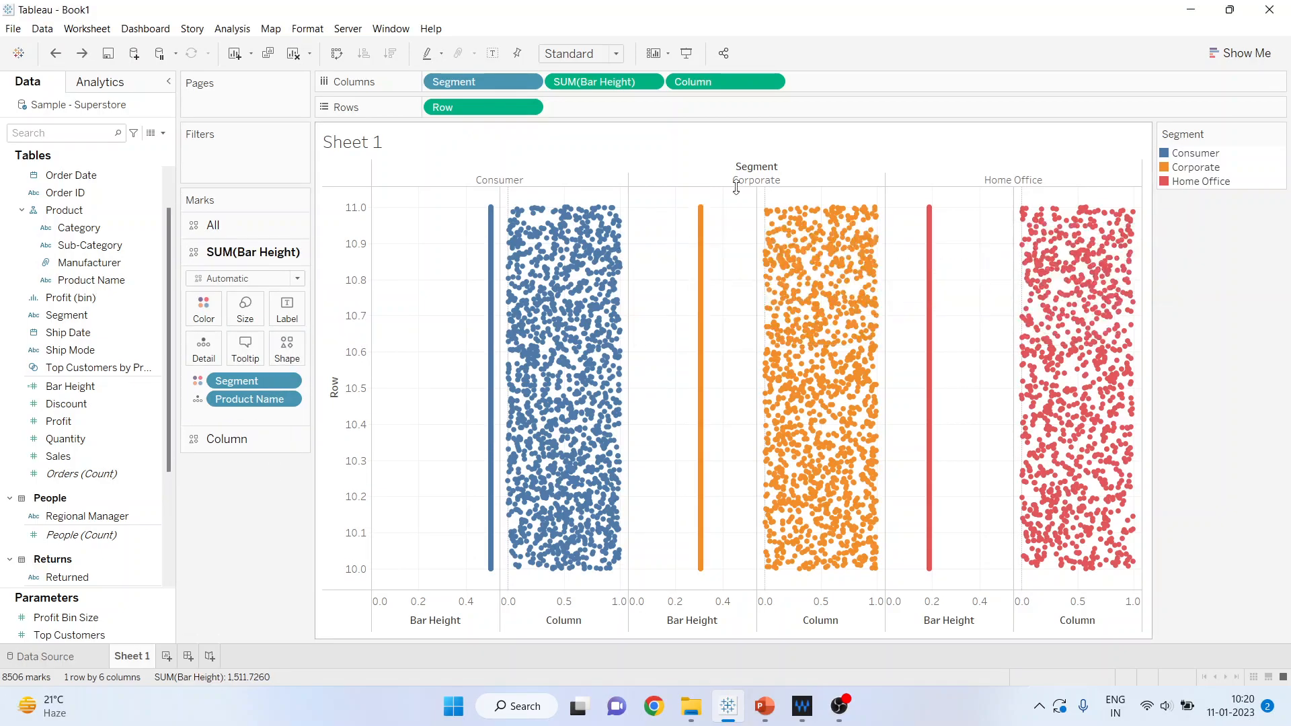
left_click(650, 81)
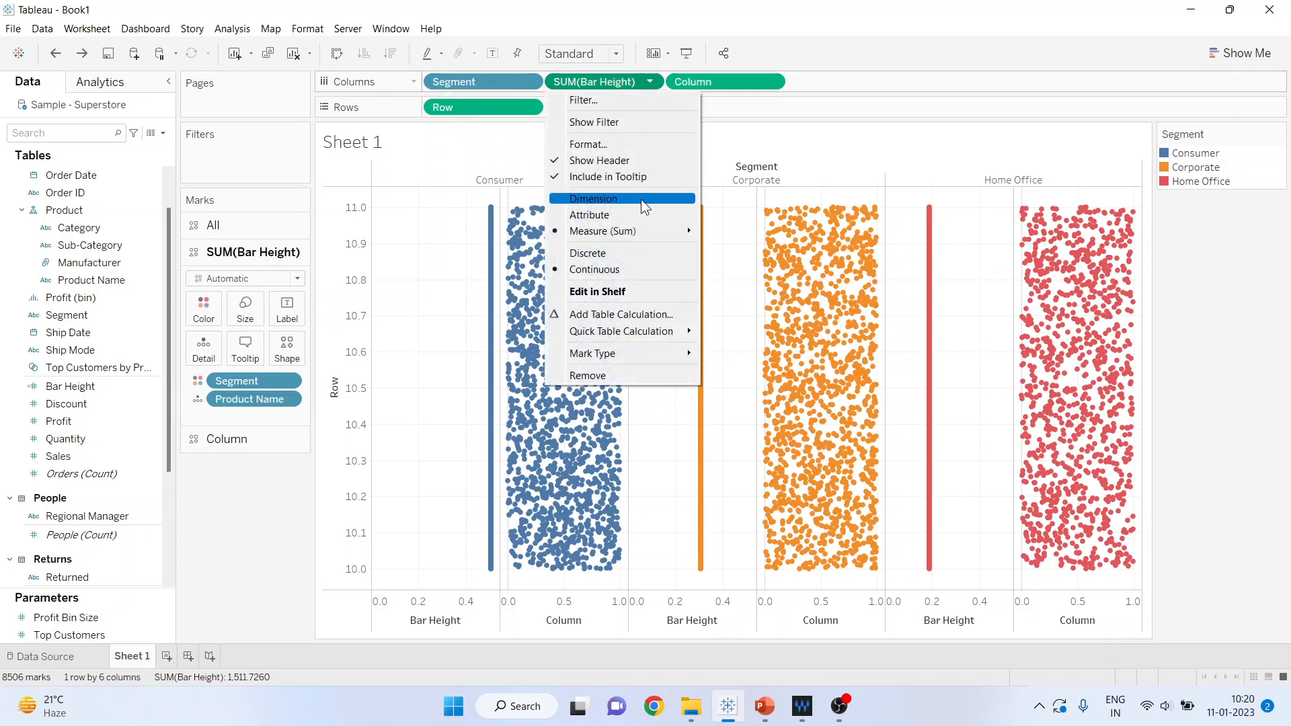
left_click(631, 253)
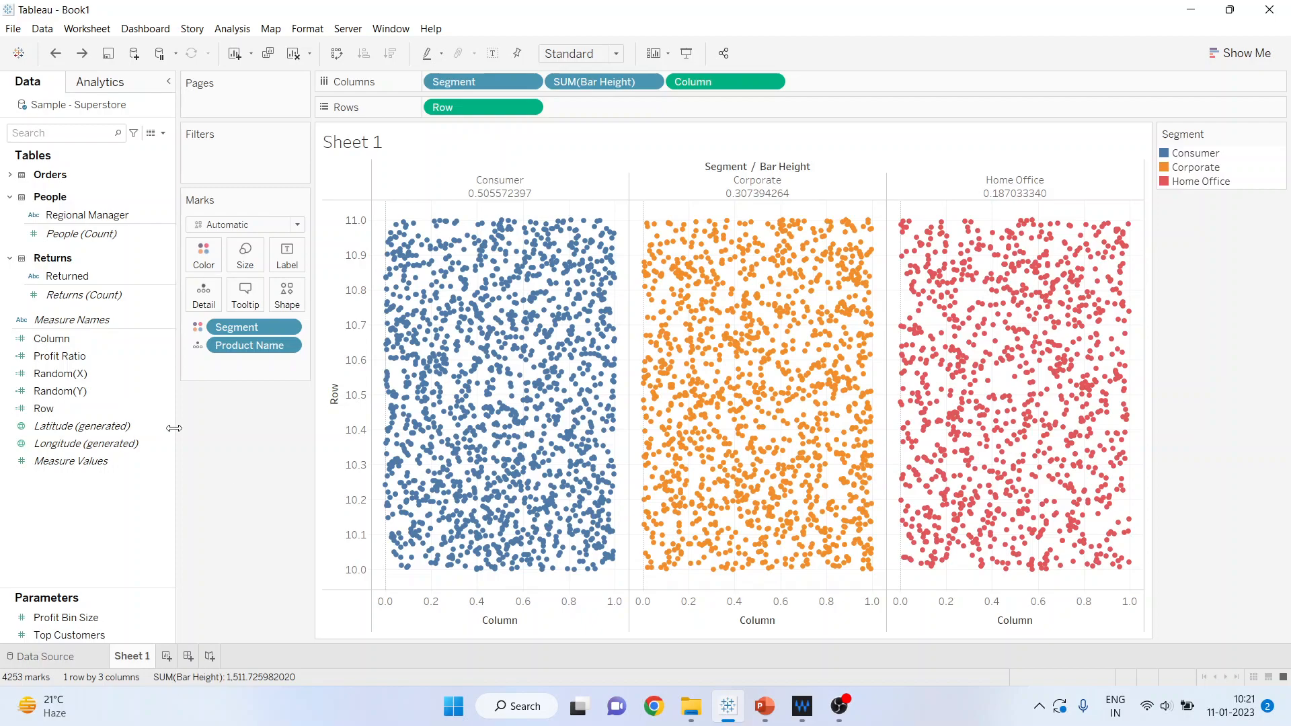
Step: Edit the Row calculation to multiply Random(Y) by Bar Height, giving [Random(Y)]*[Bar Height], and save it
left_click(9, 258)
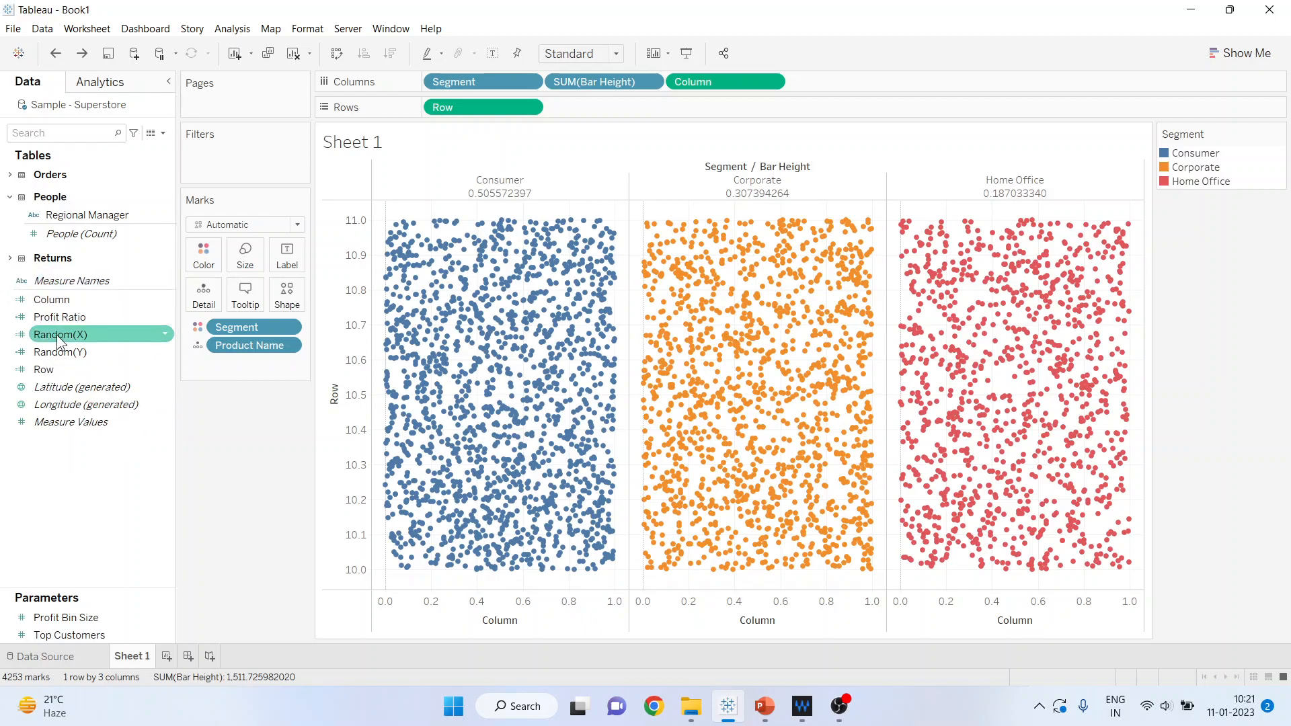
right_click(163, 372)
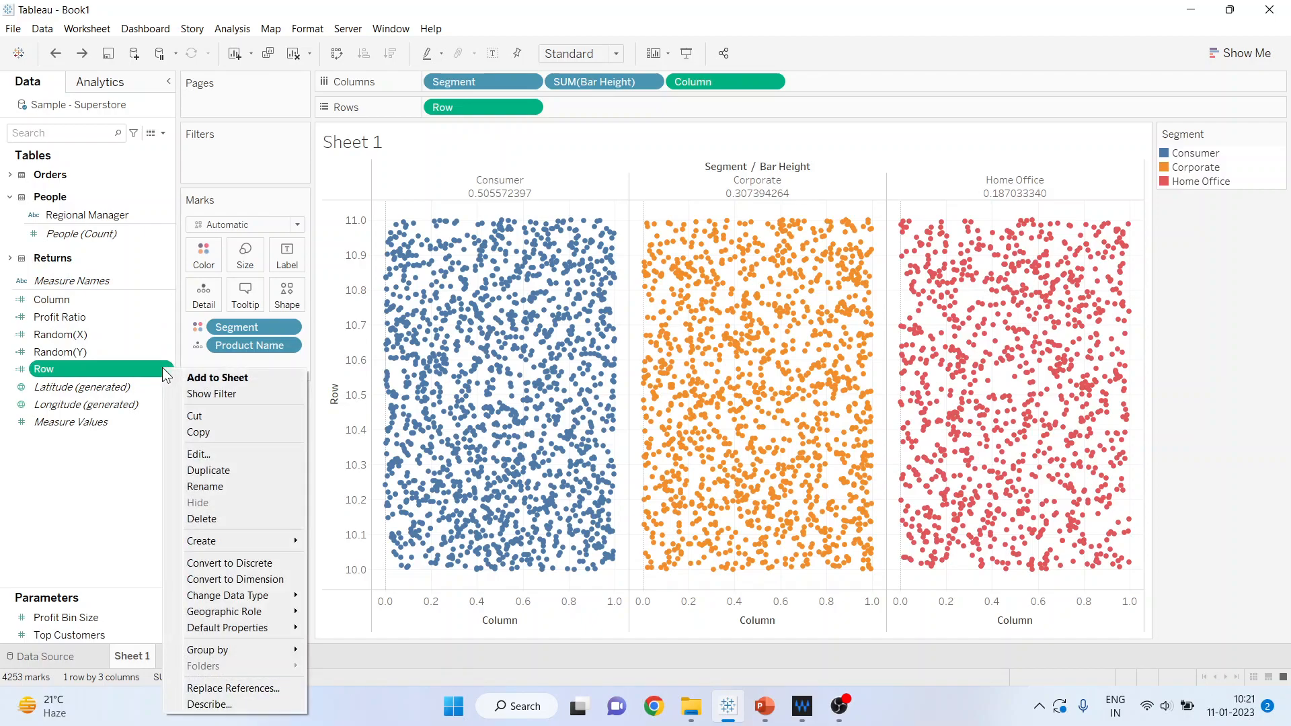
left_click(222, 459)
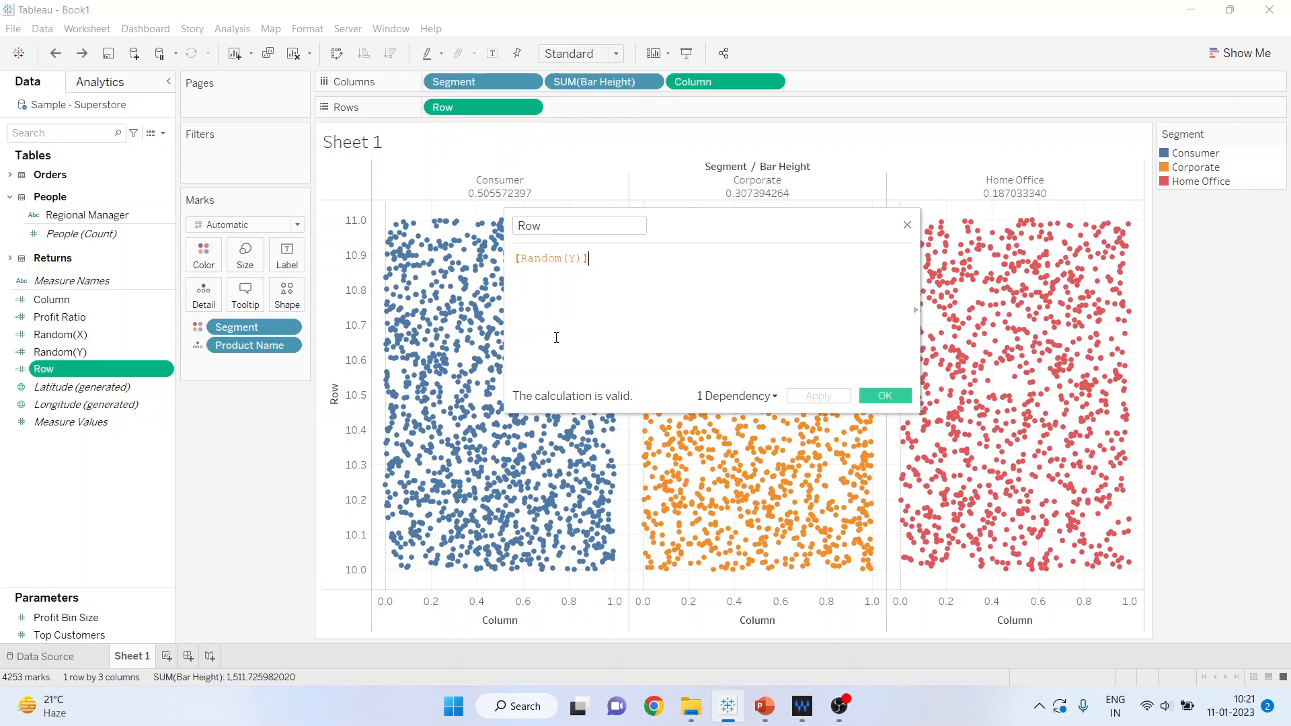
type("*B")
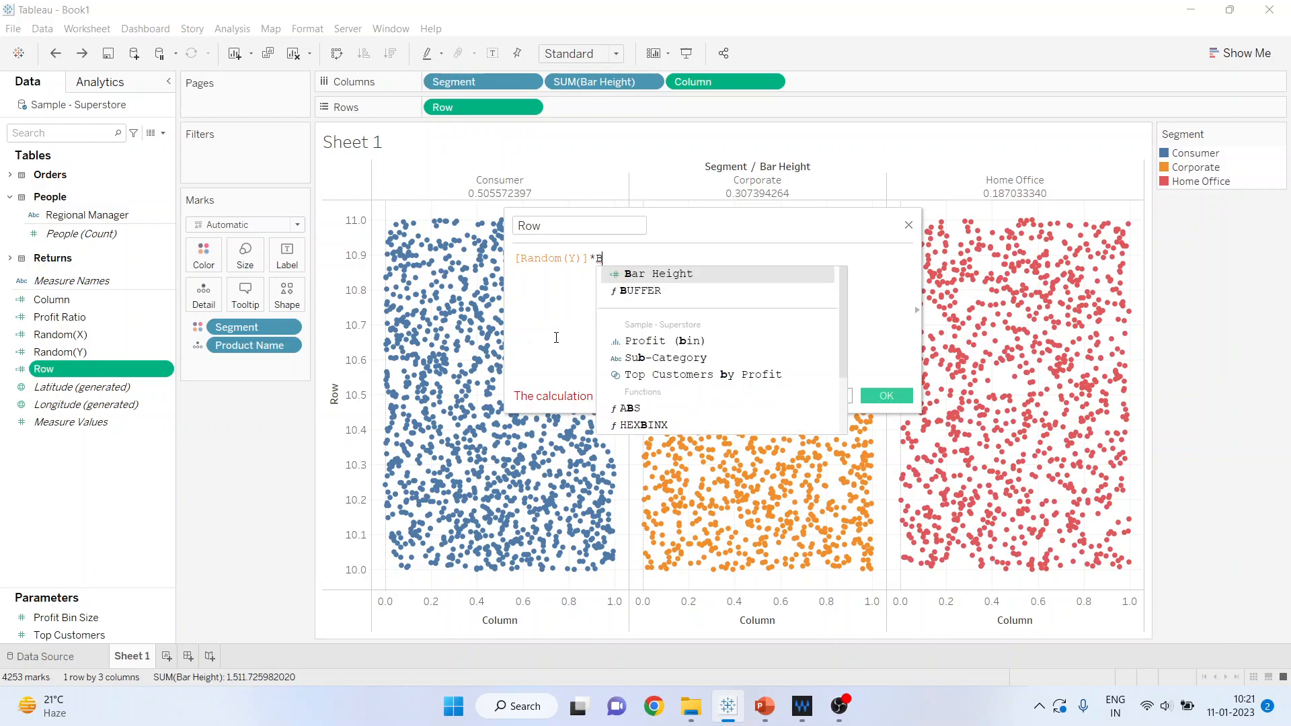
key("Return")
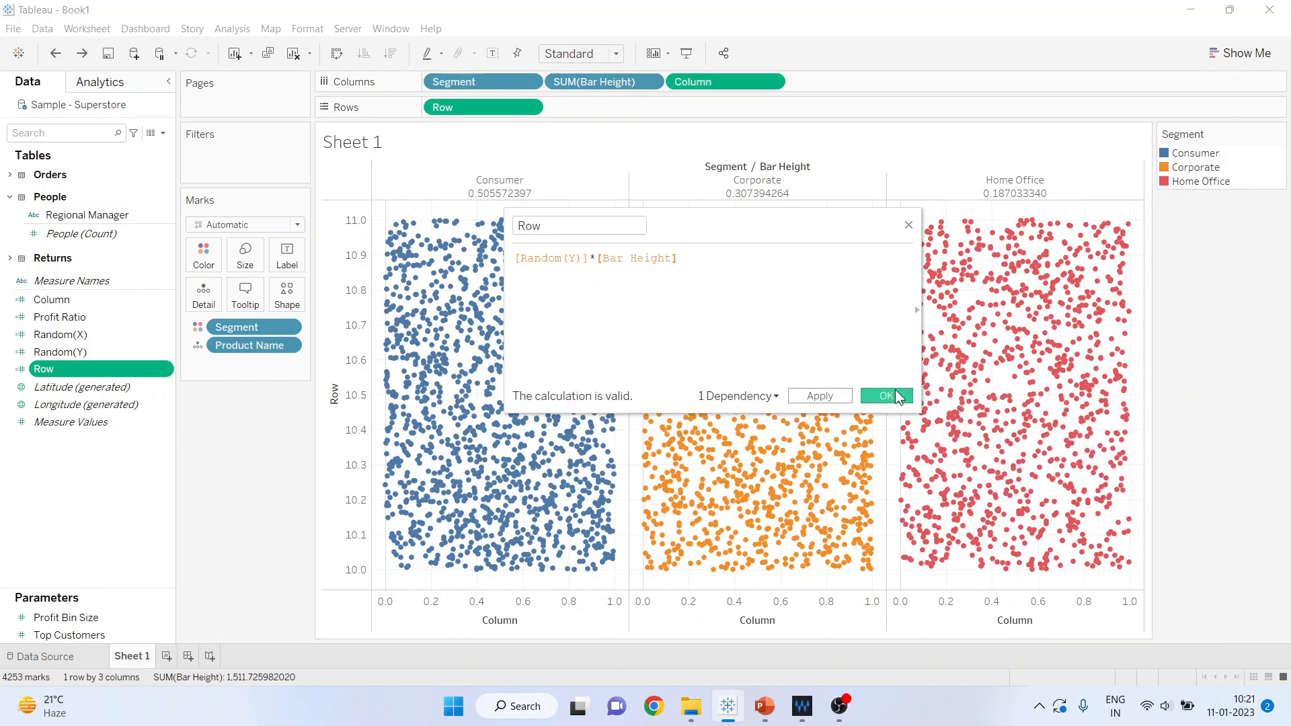
left_click(892, 394)
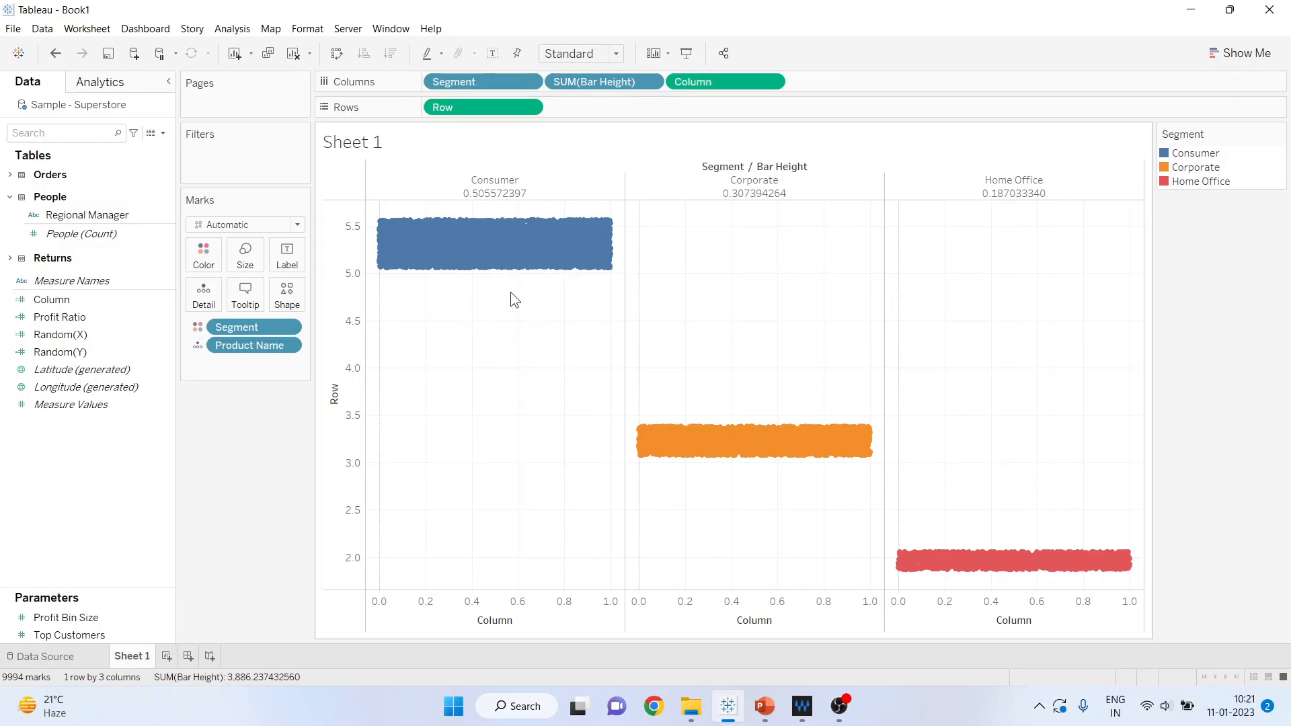
Step: Remove the +10 offset from the Random(Y) calculation so it contains only random(), and save it
right_click(165, 352)
left_click(241, 435)
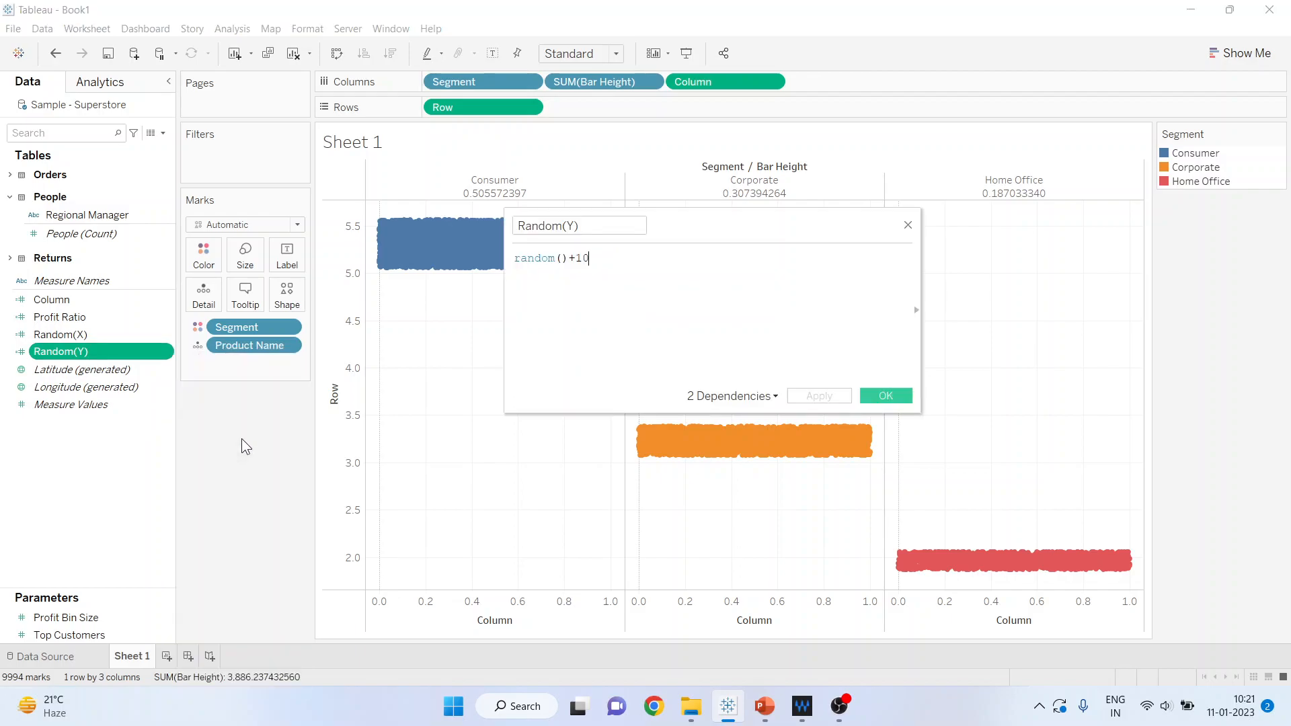
left_click_drag(569, 258, 597, 259)
key("BackSpace")
left_click(881, 395)
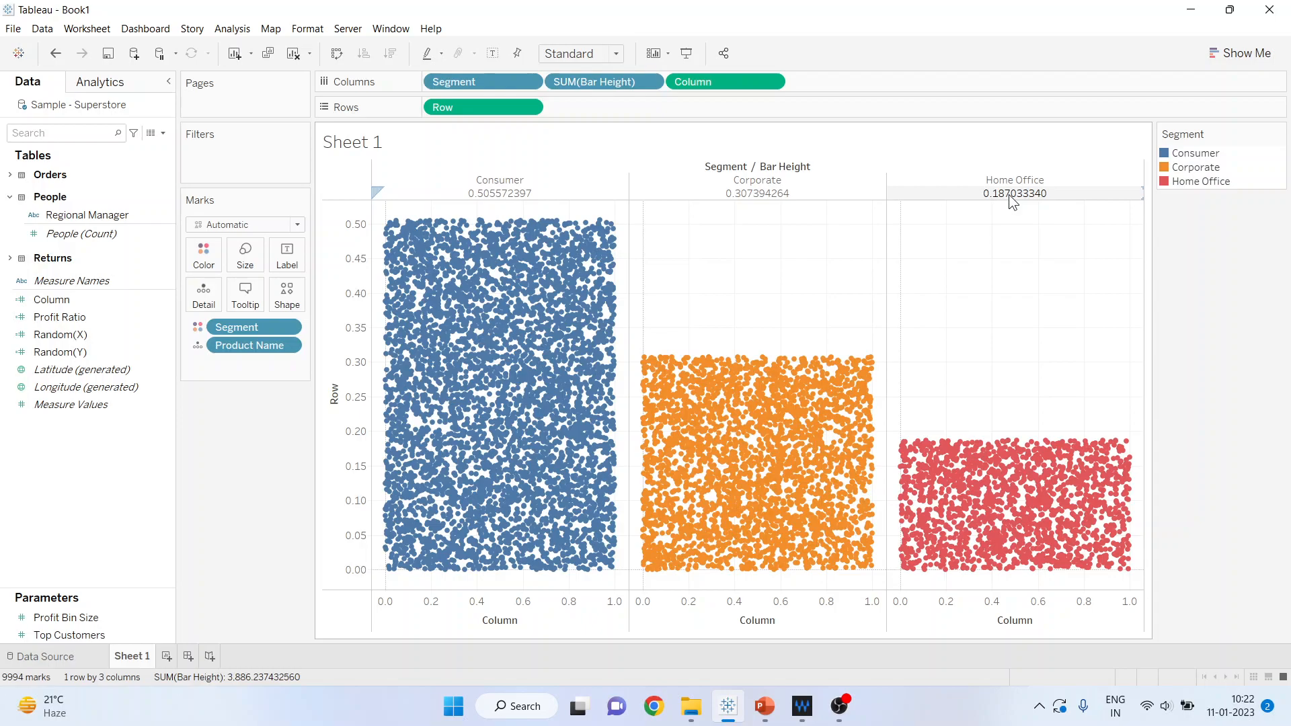
Step: Format the summed Bar Height header values as percentages with 2 decimal places
left_click(650, 82)
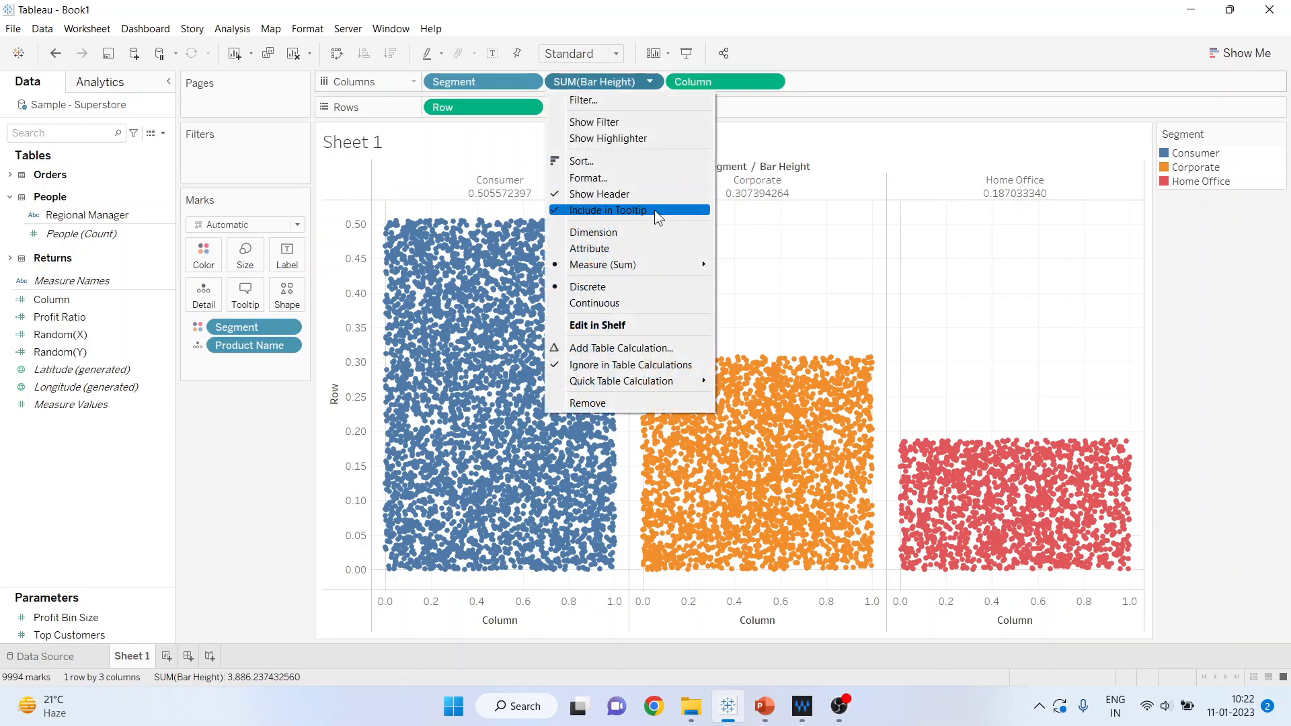
left_click(611, 178)
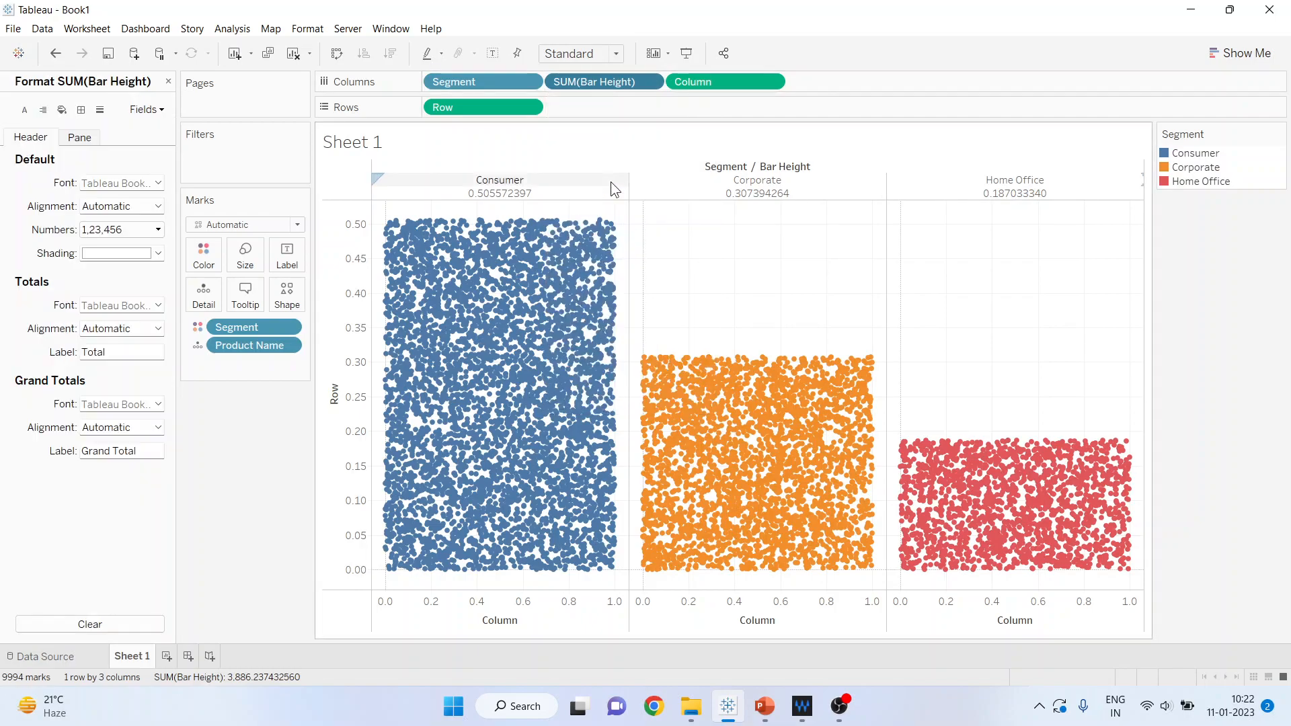
left_click(159, 230)
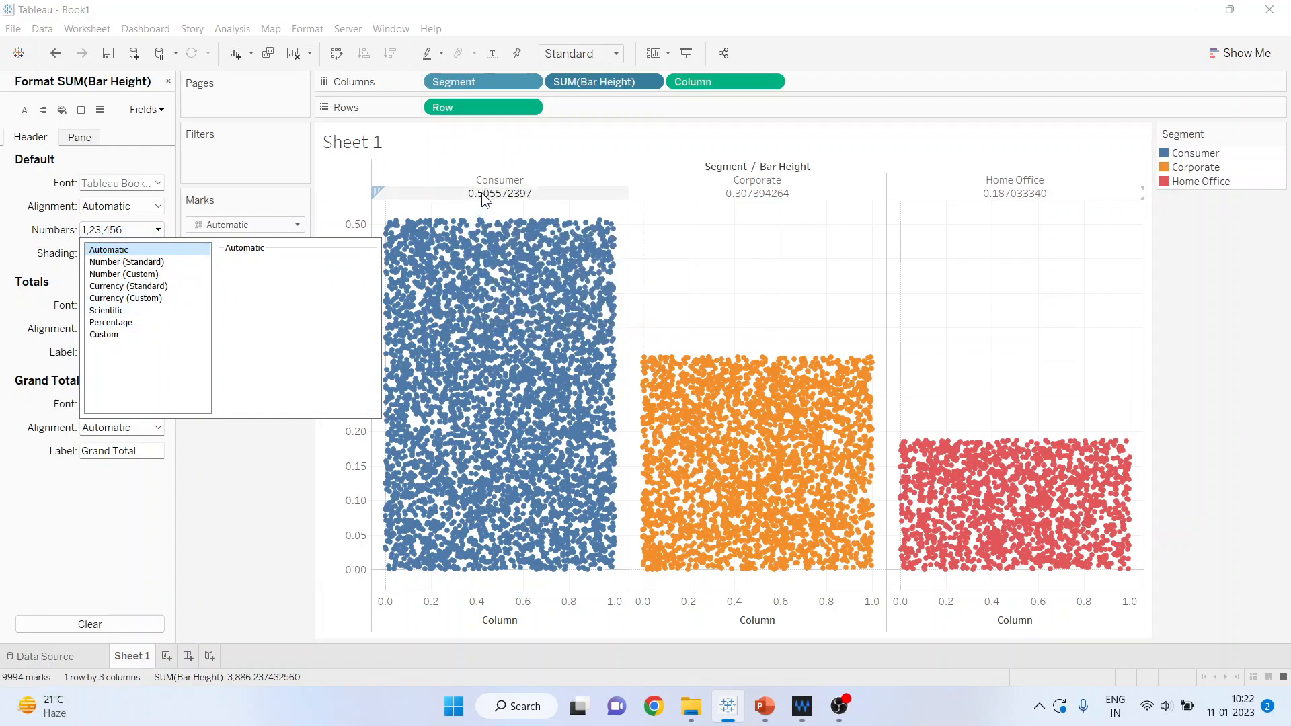
left_click(125, 322)
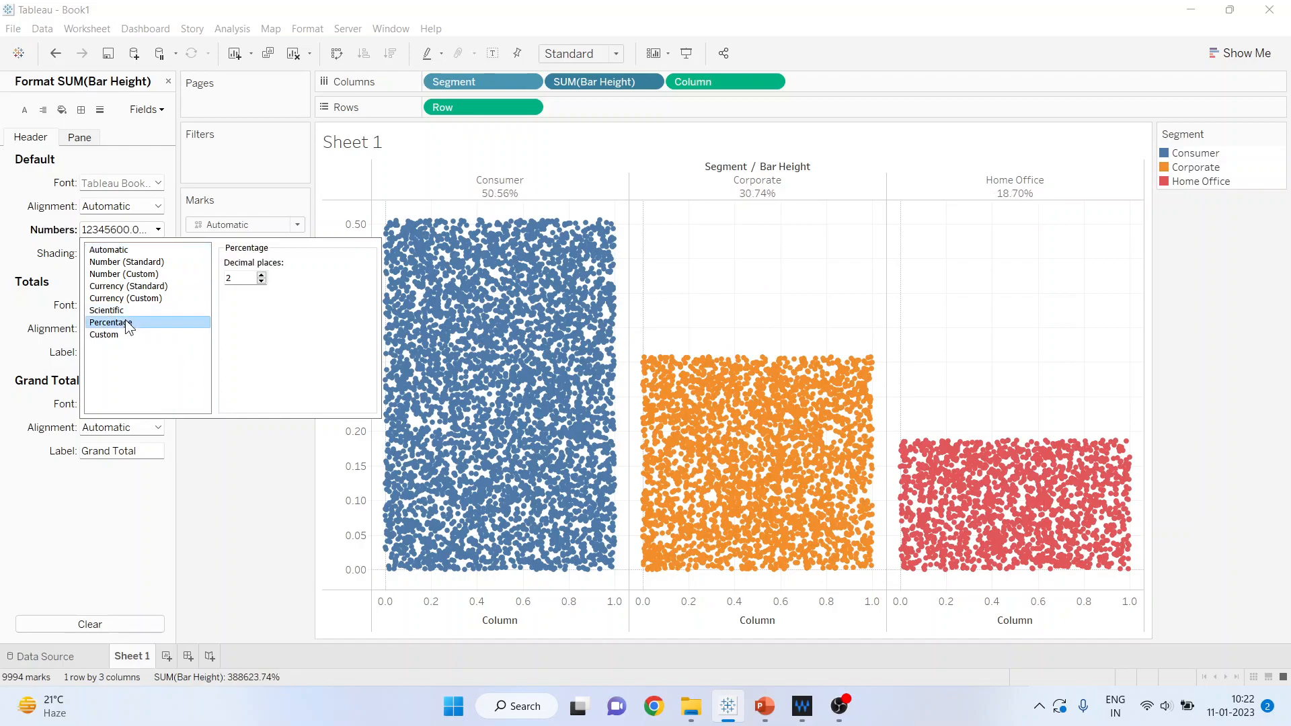
left_click(231, 463)
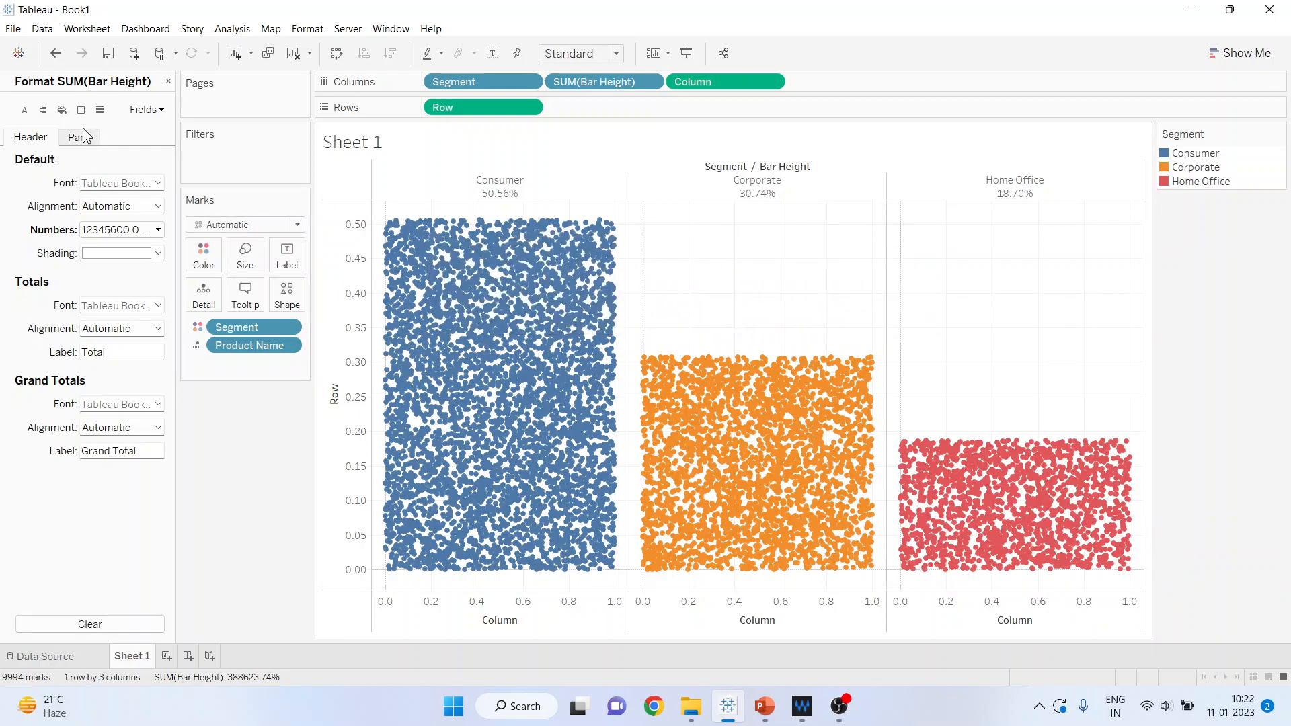
Step: Set the sheet's row divider borders to None for both pane and header
left_click(81, 111)
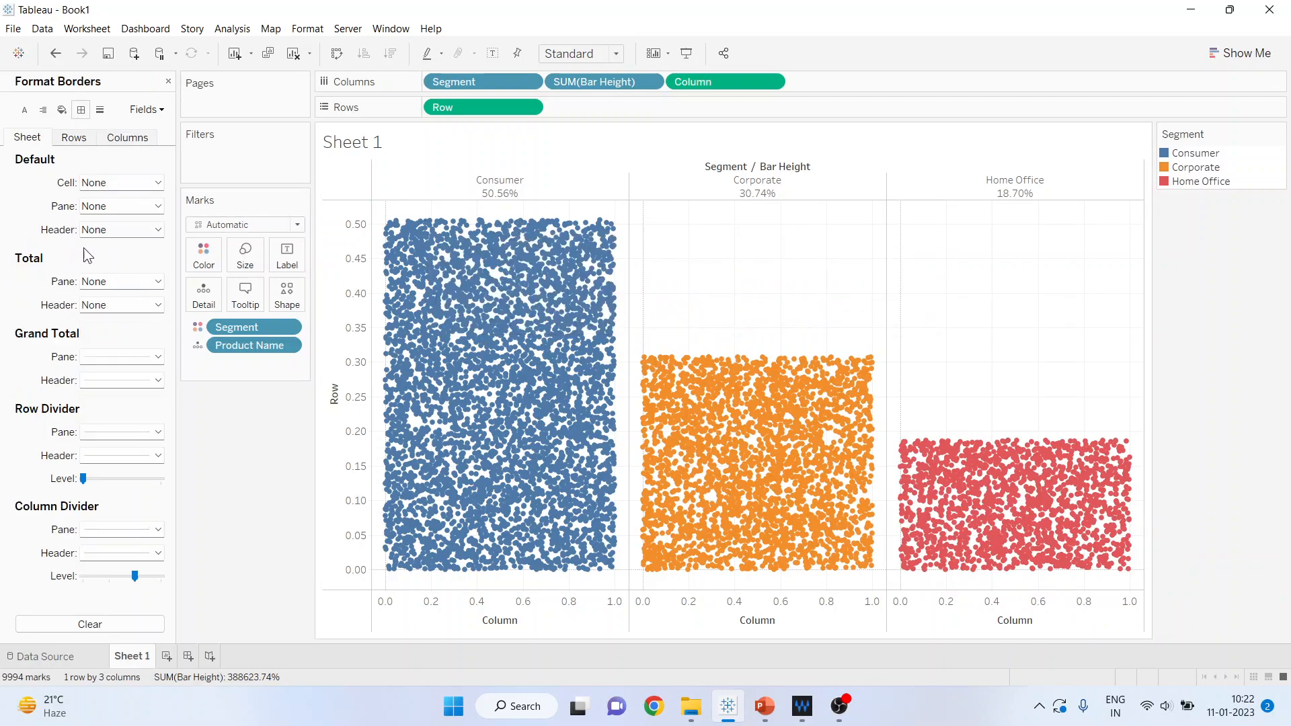
left_click(159, 433)
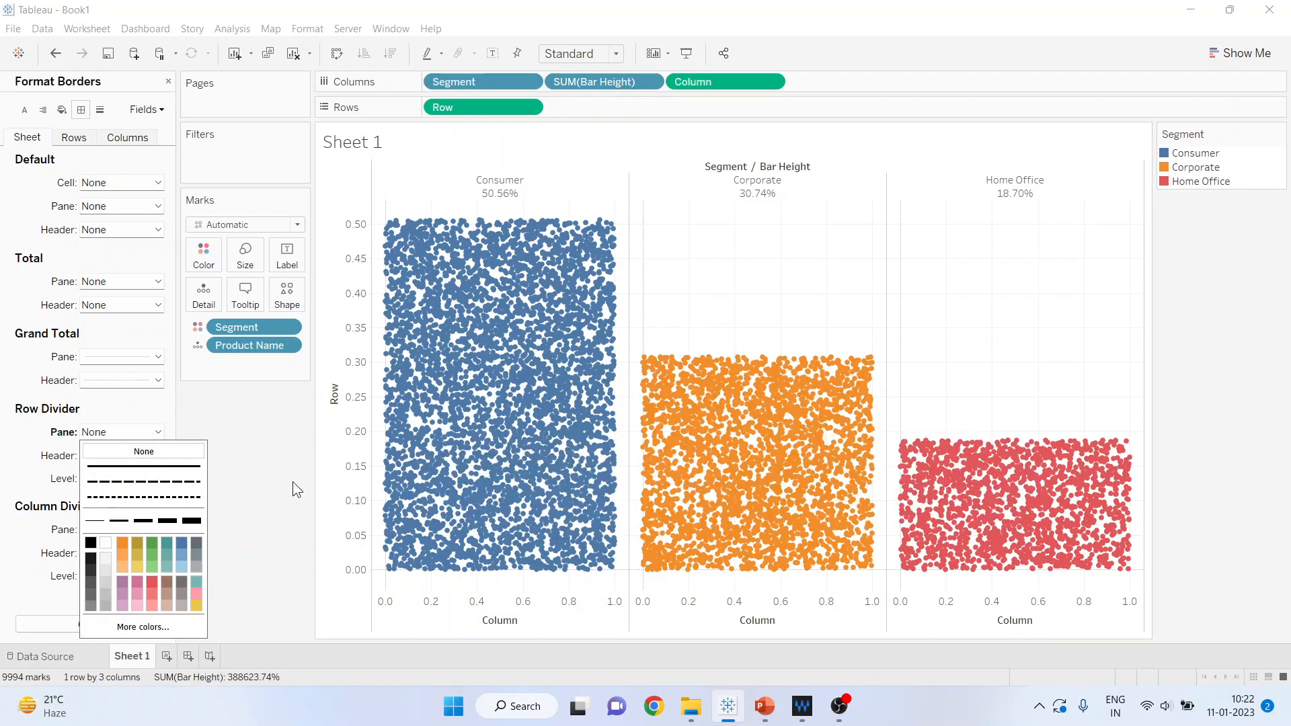
left_click(295, 481)
left_click(157, 456)
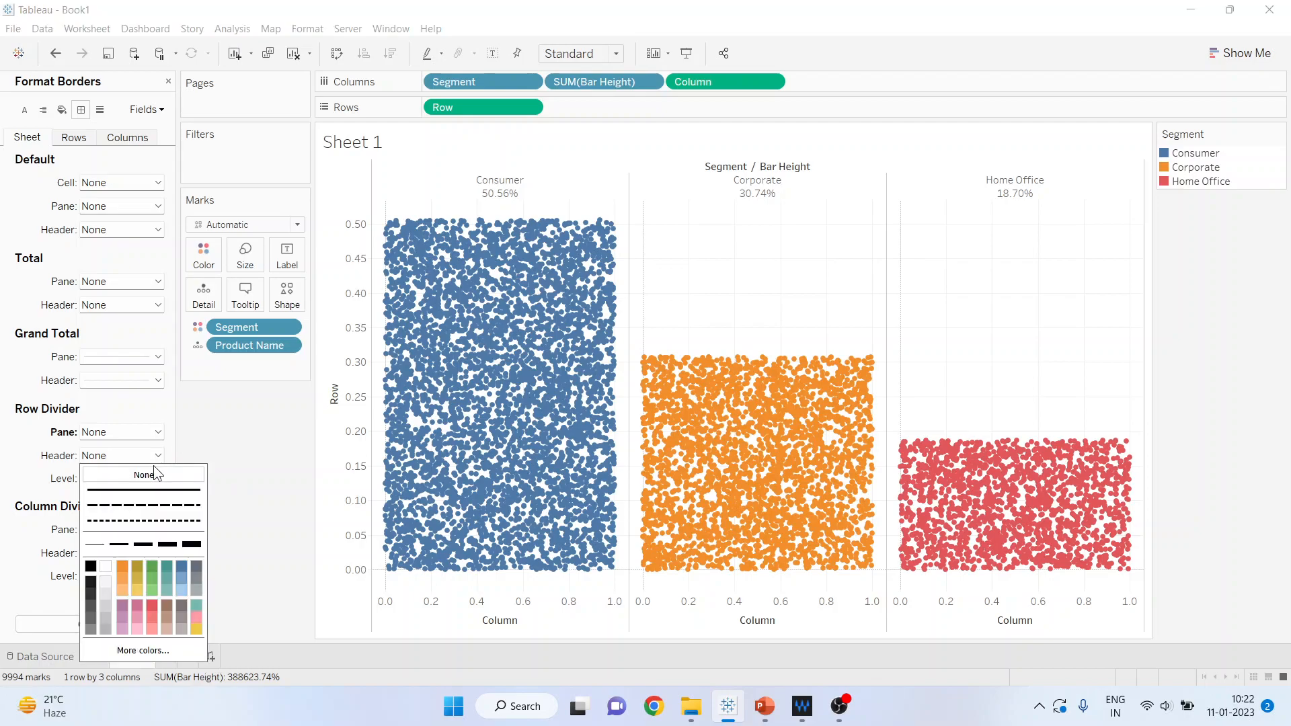
left_click(271, 449)
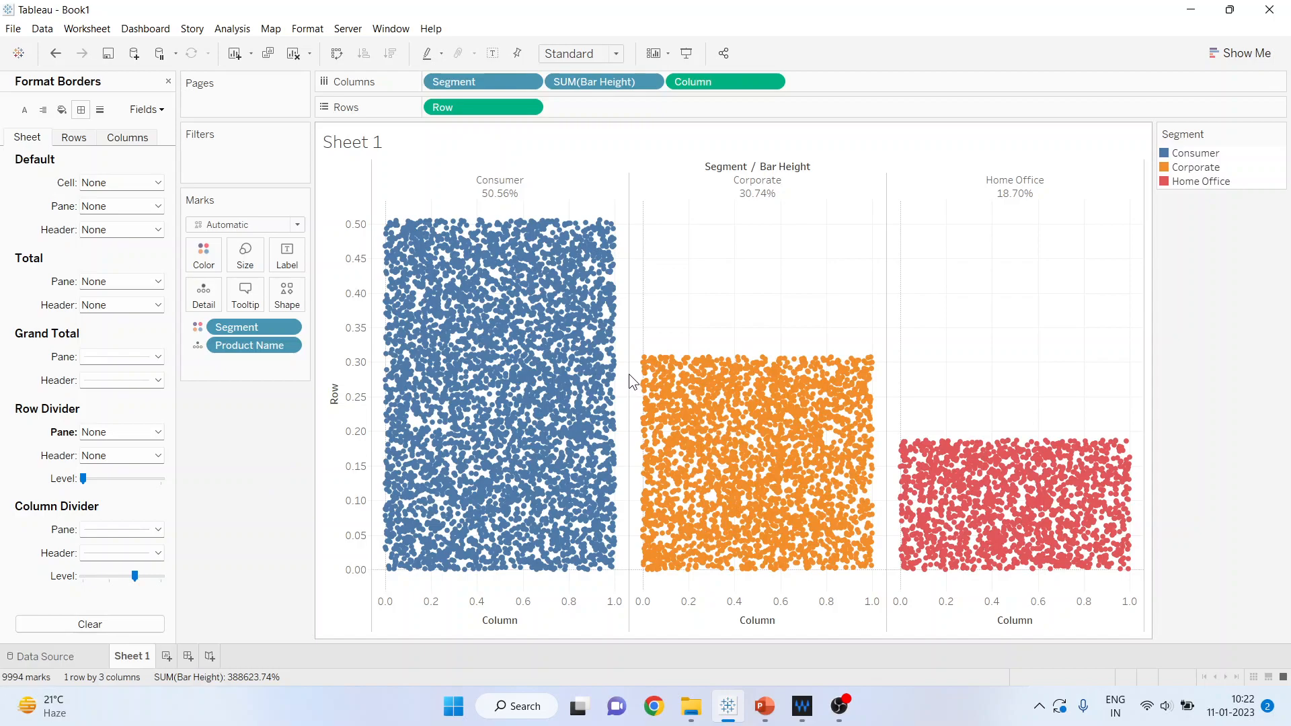
Step: Set the sheet's column divider borders to None for both pane and header
left_click(158, 532)
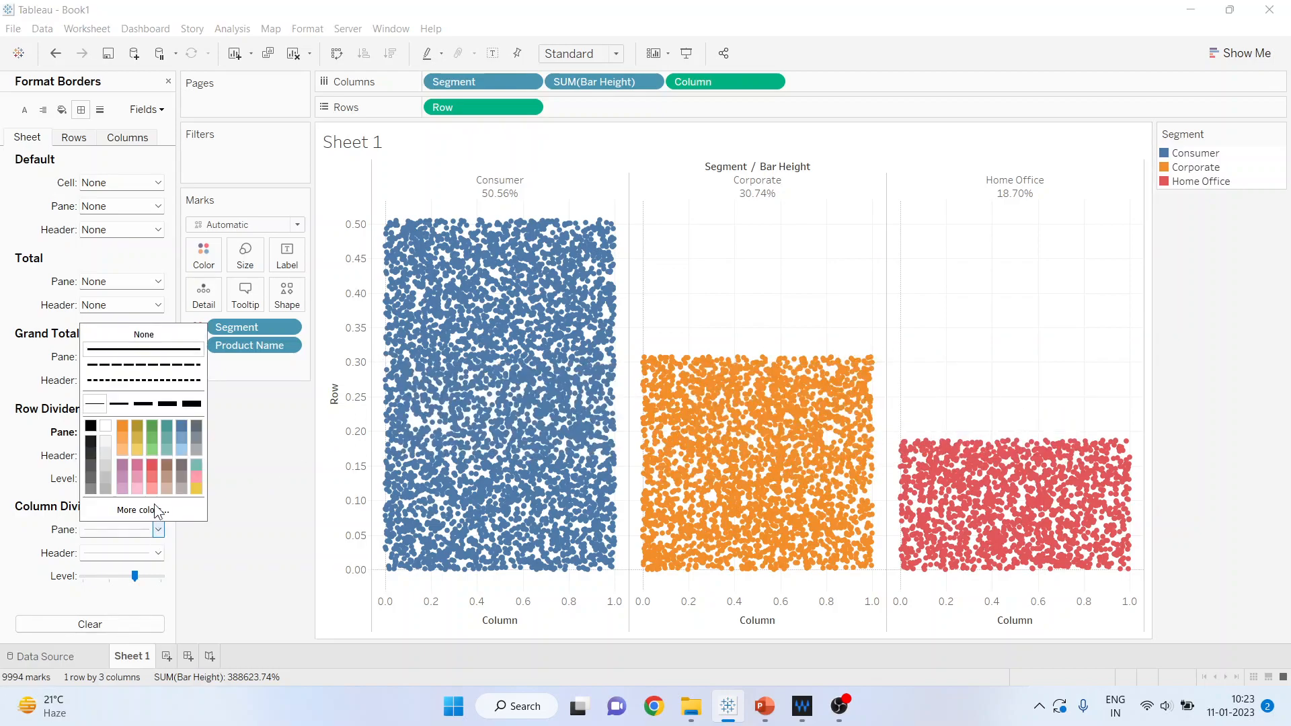
left_click(127, 336)
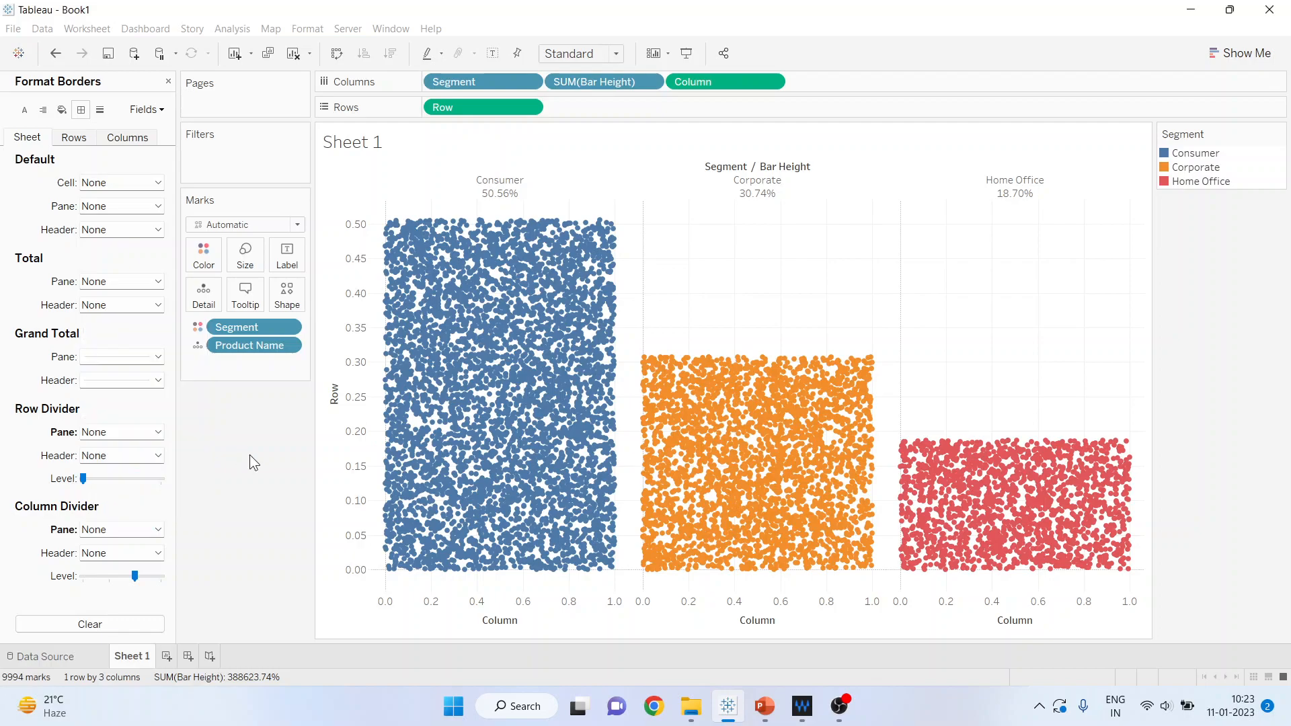
left_click(160, 555)
left_click(262, 536)
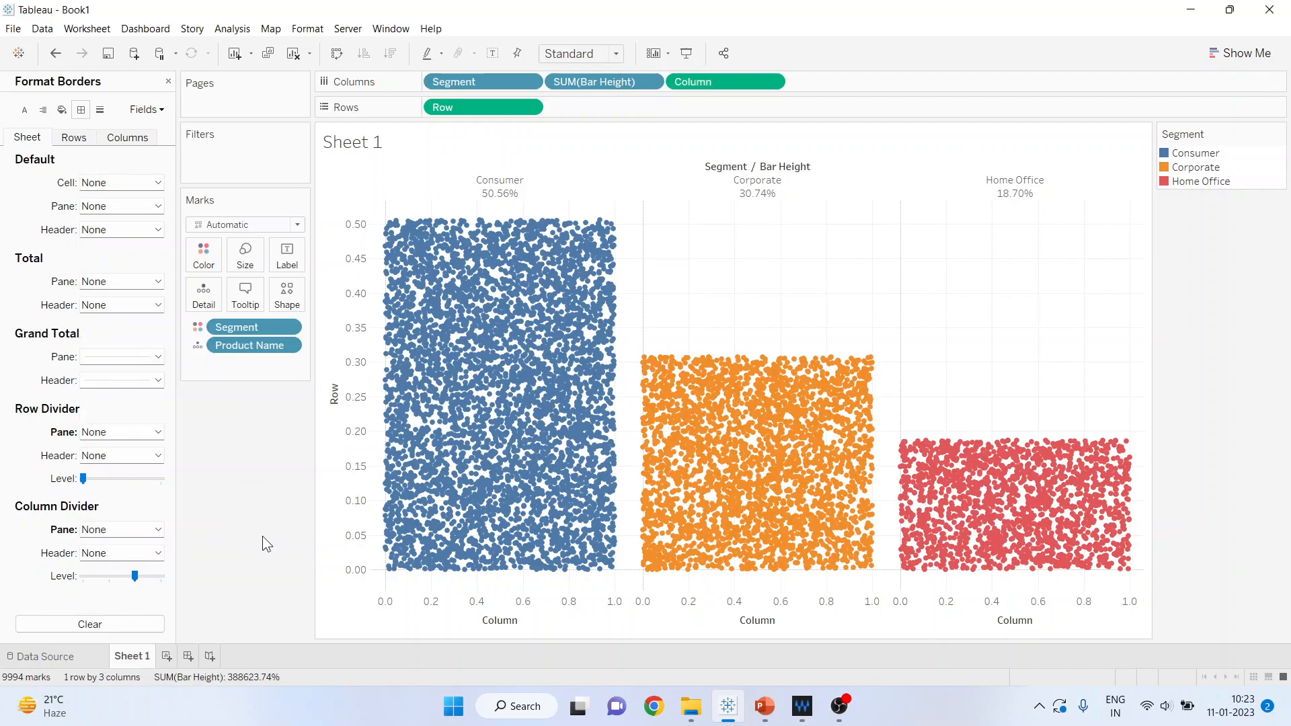
Step: Set the grand total borders to None for both pane and header
left_click(158, 358)
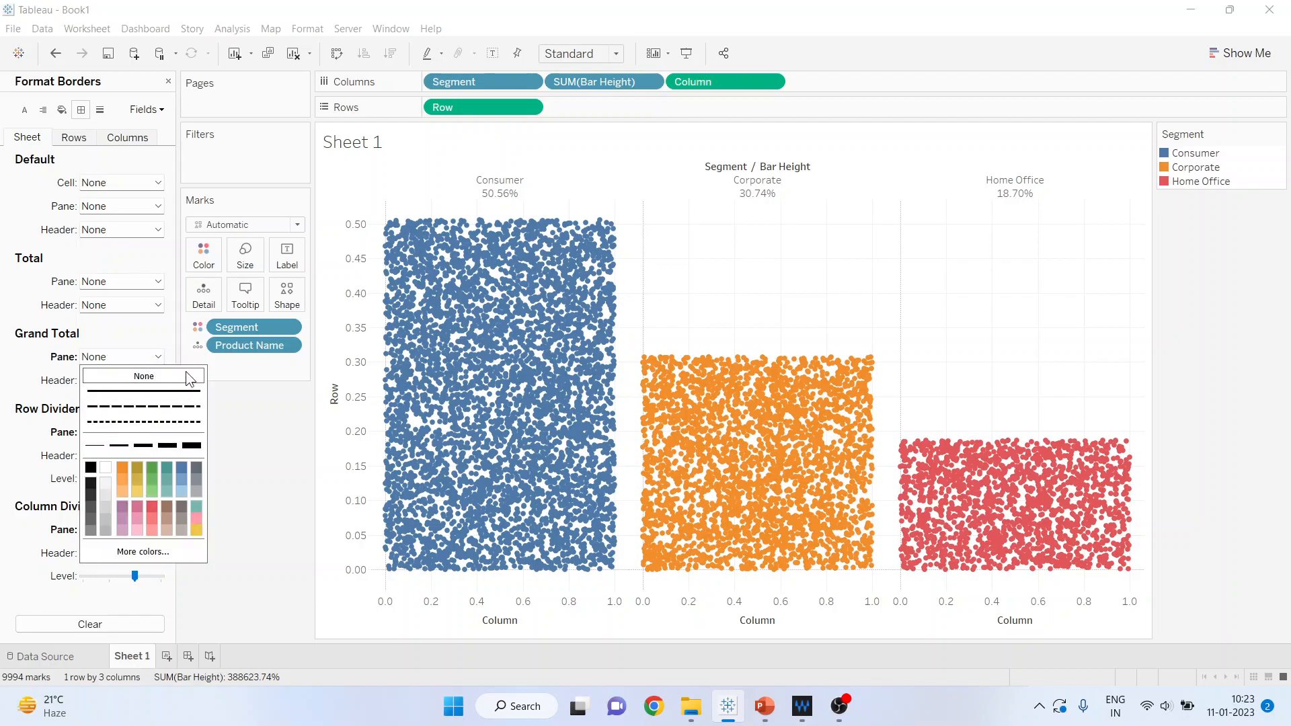
left_click(178, 375)
left_click(158, 381)
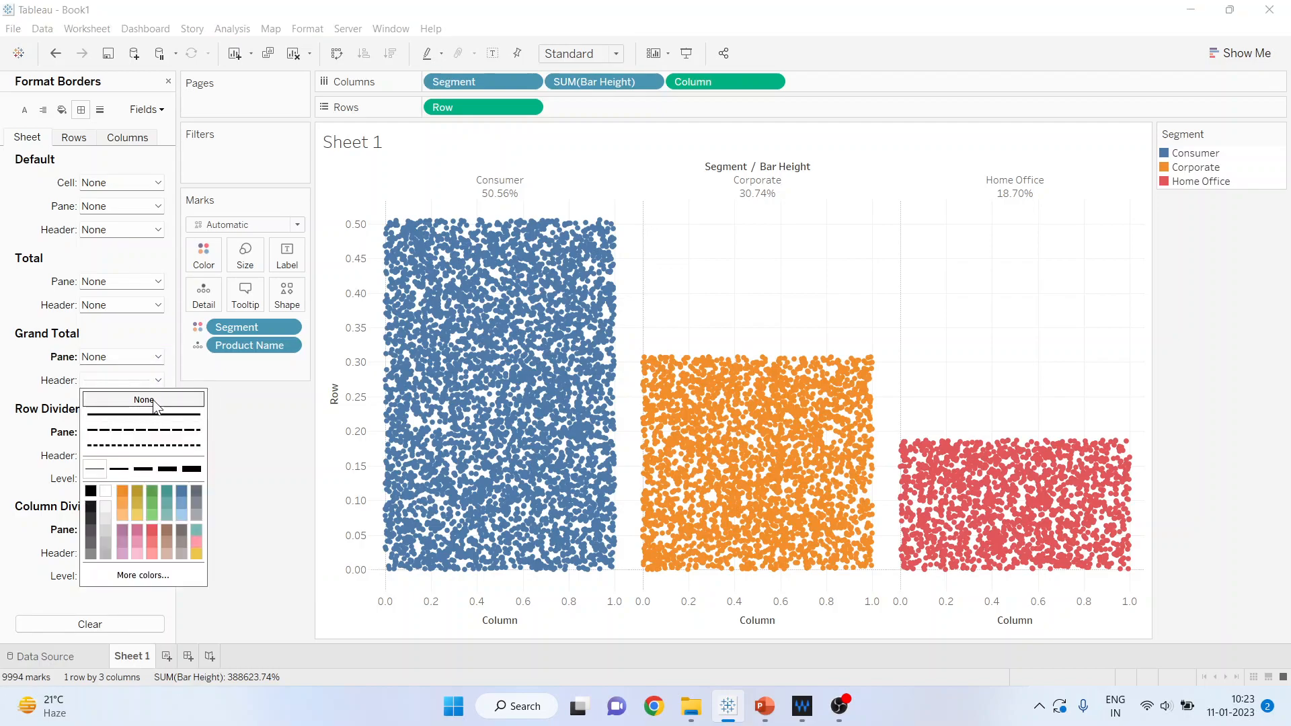
left_click(156, 397)
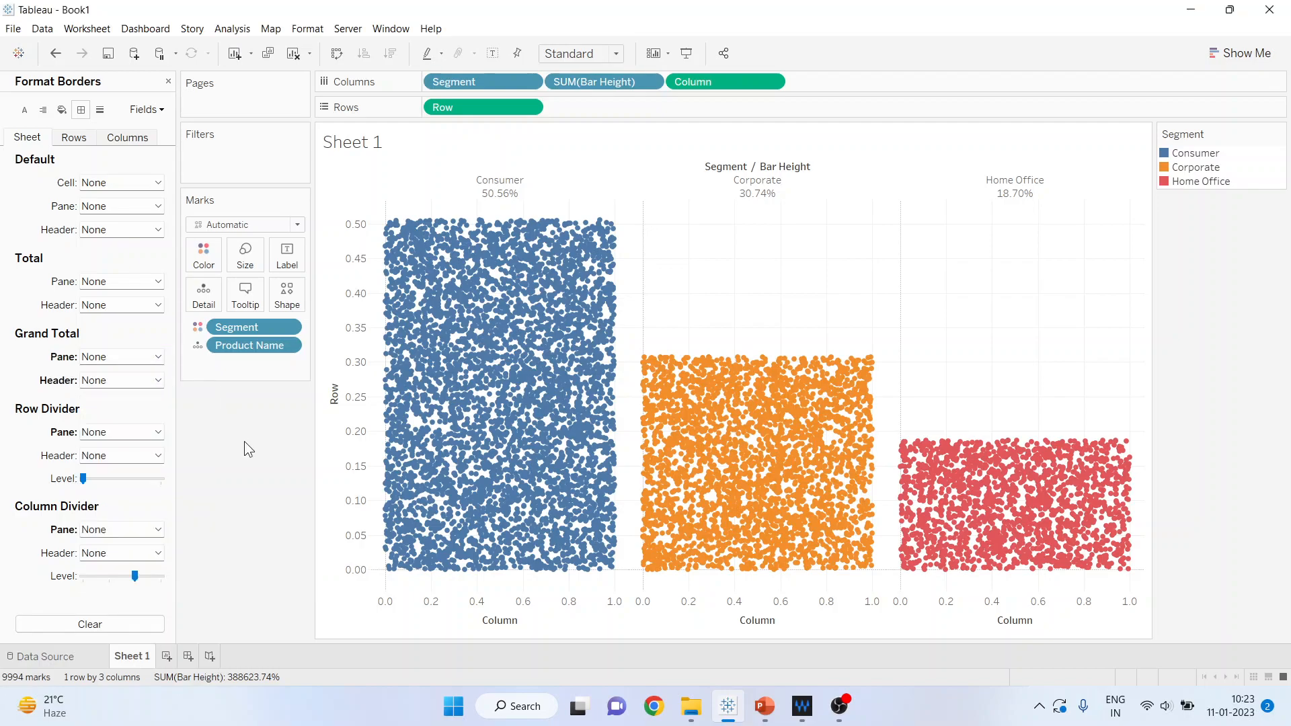
Step: Set the sheet's grid lines and zero lines to None
left_click(102, 113)
left_click(158, 182)
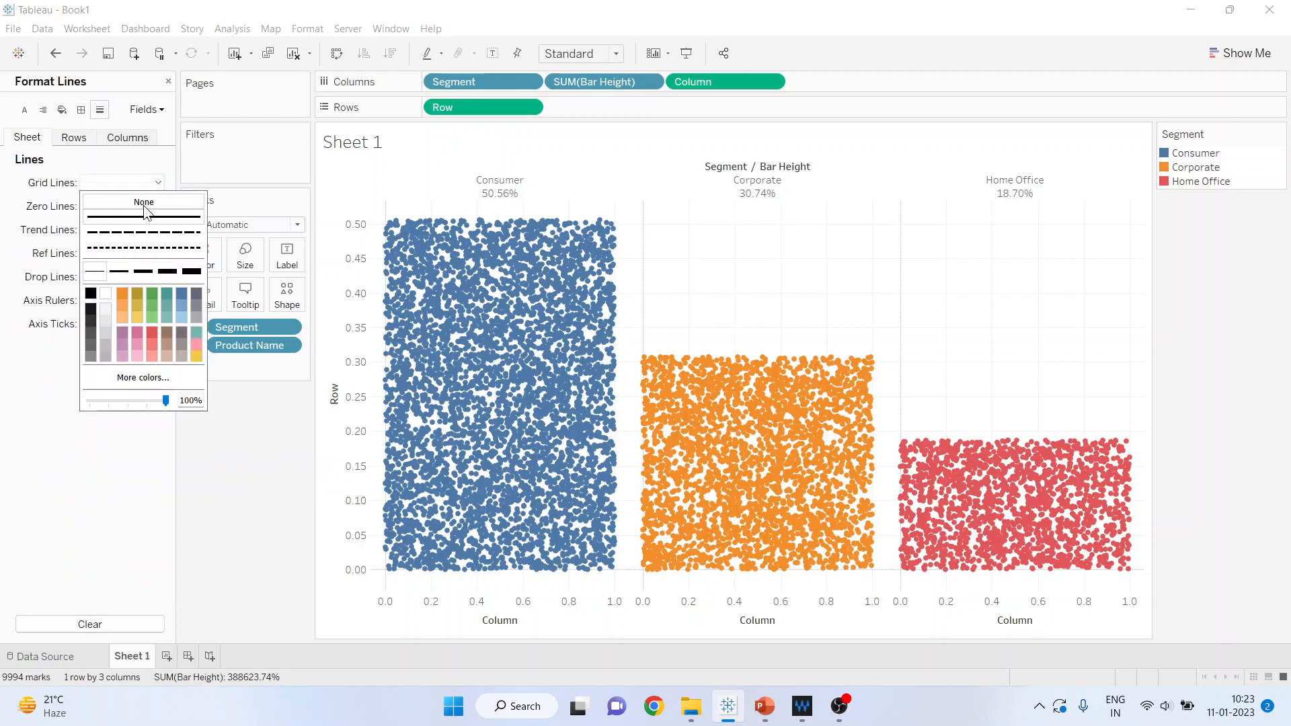
left_click(144, 203)
left_click(300, 430)
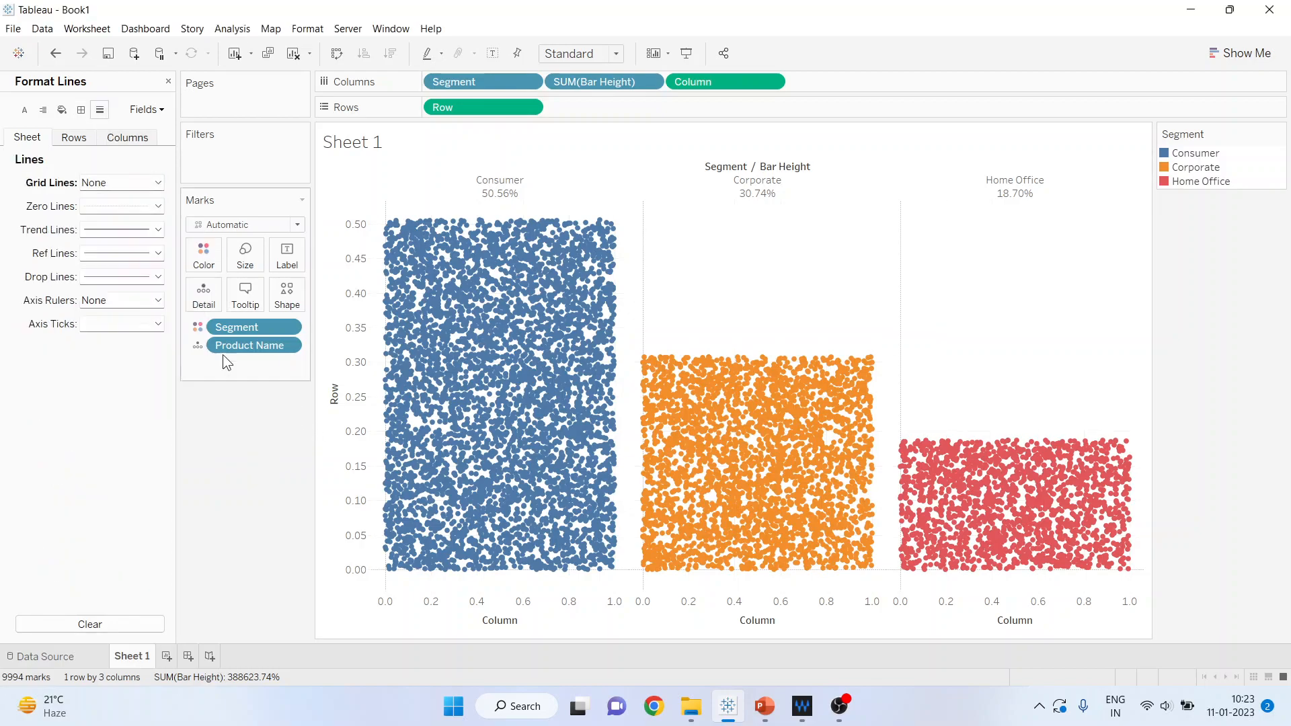
left_click(157, 206)
left_click(143, 225)
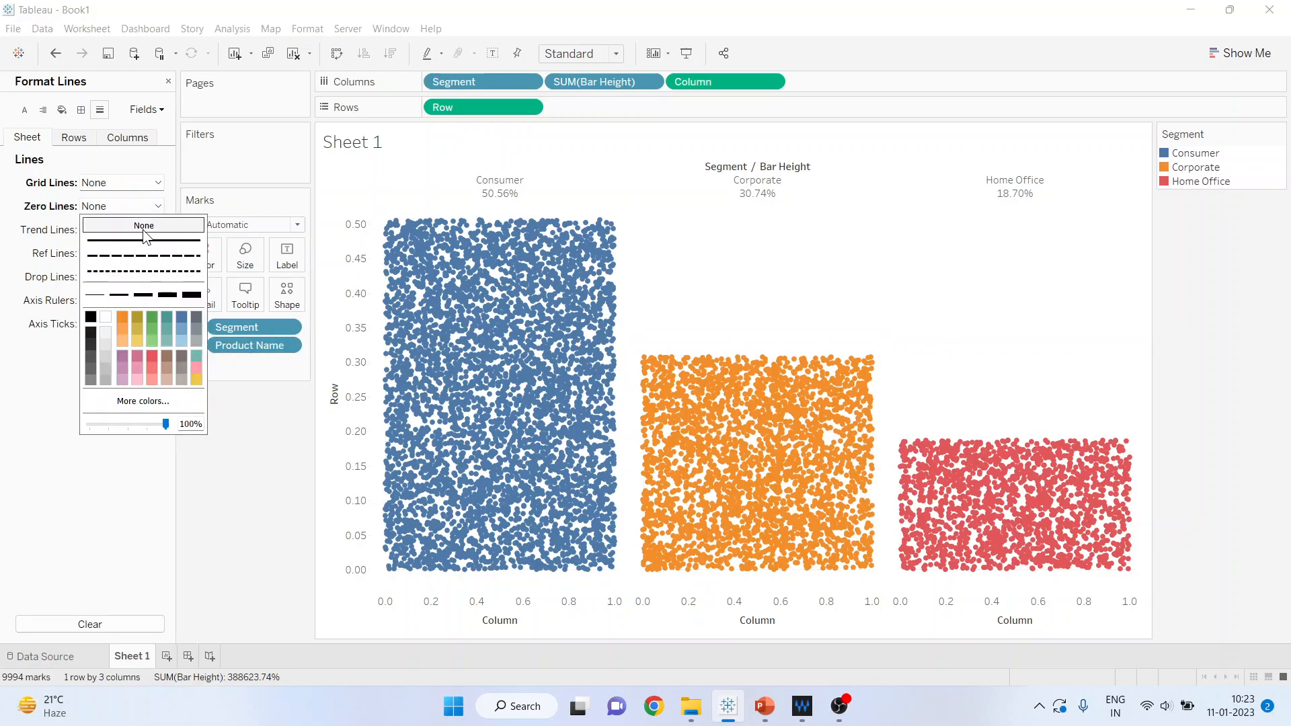
left_click(232, 421)
Step: Set the sheet's axis rulers and axis ticks to None
left_click(159, 301)
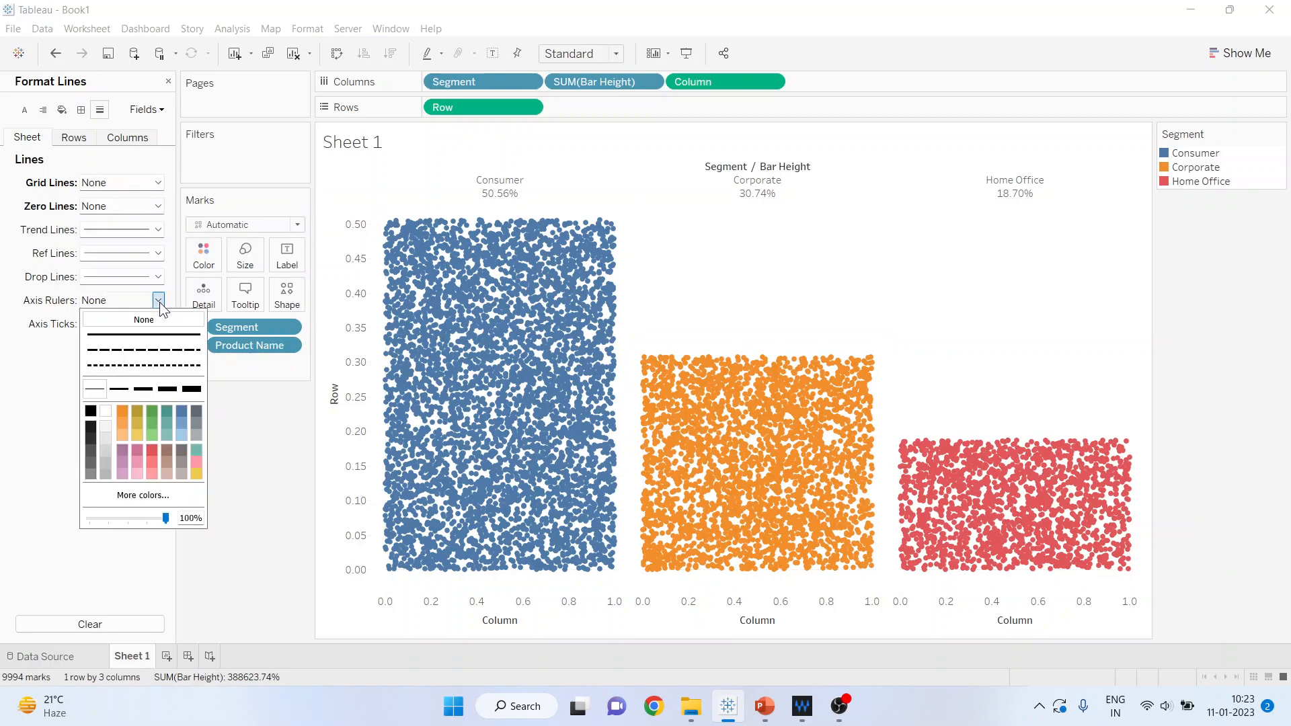
left_click(154, 319)
left_click(241, 447)
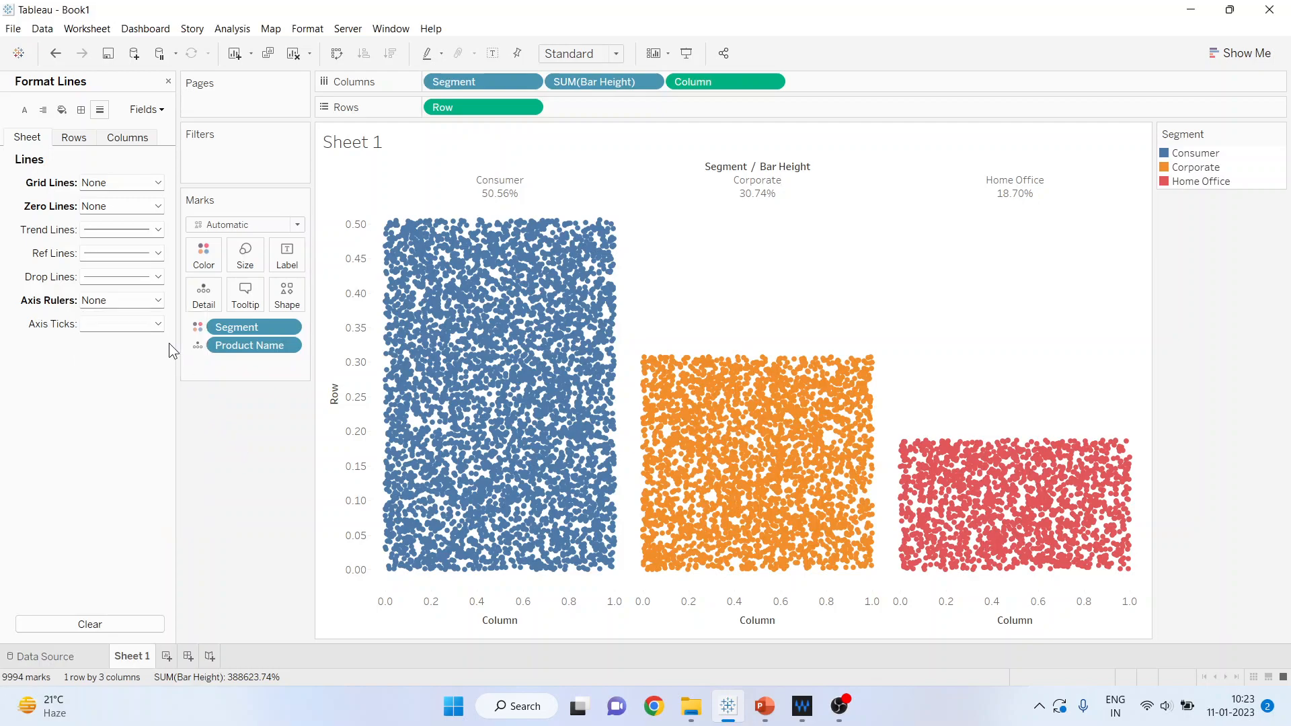
left_click(158, 323)
left_click(155, 344)
left_click(261, 458)
Step: Hide the headers of the vertical Row axis and the horizontal Column axis
left_click(357, 361)
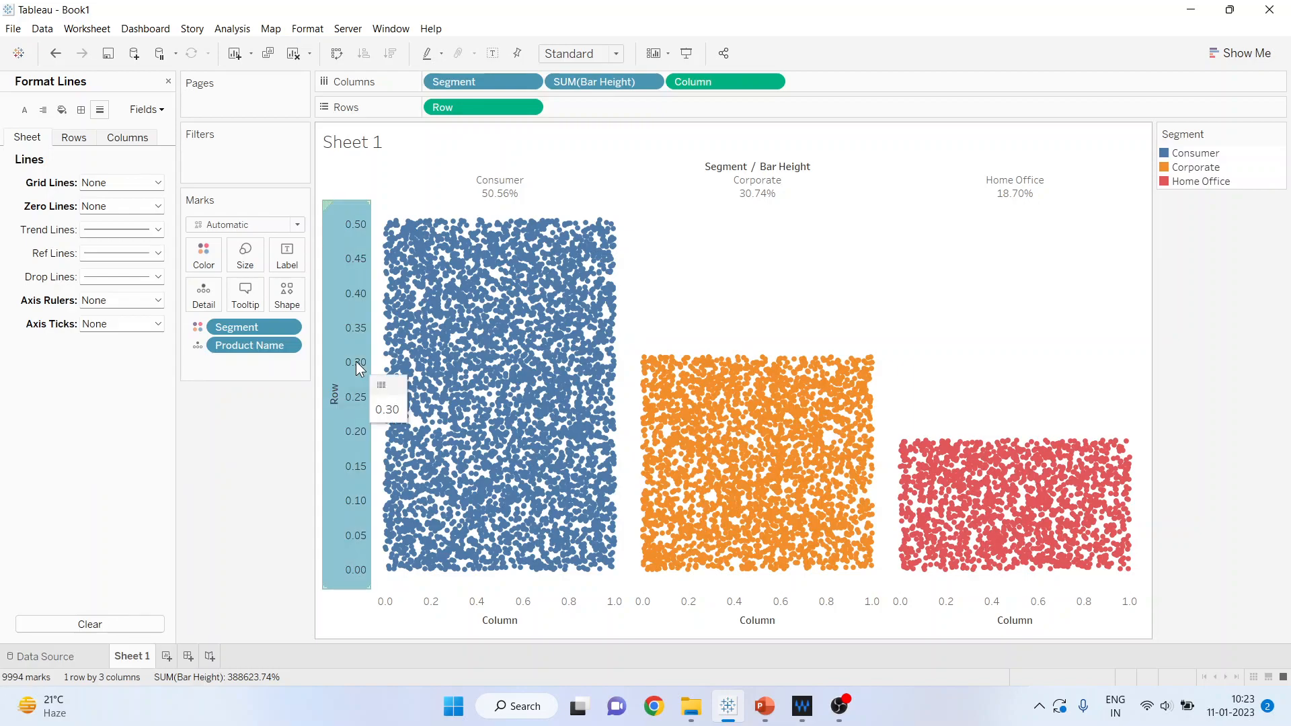
right_click(356, 361)
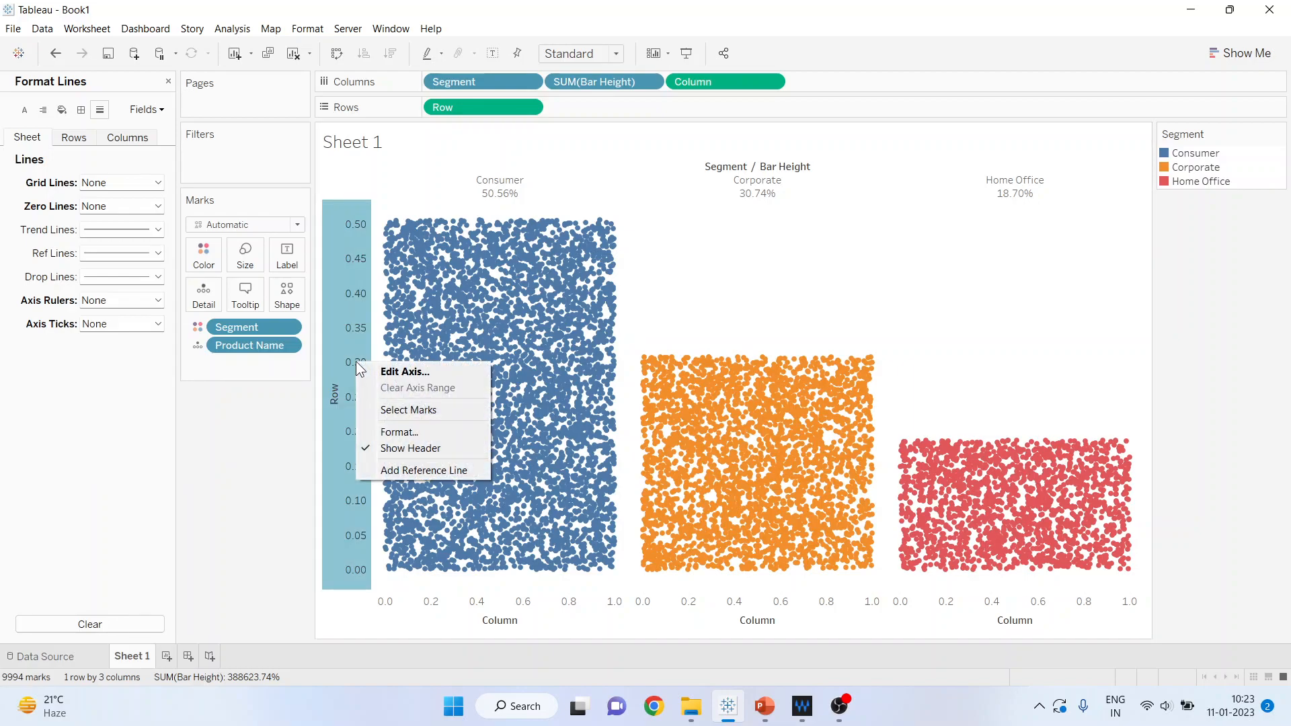
left_click(397, 447)
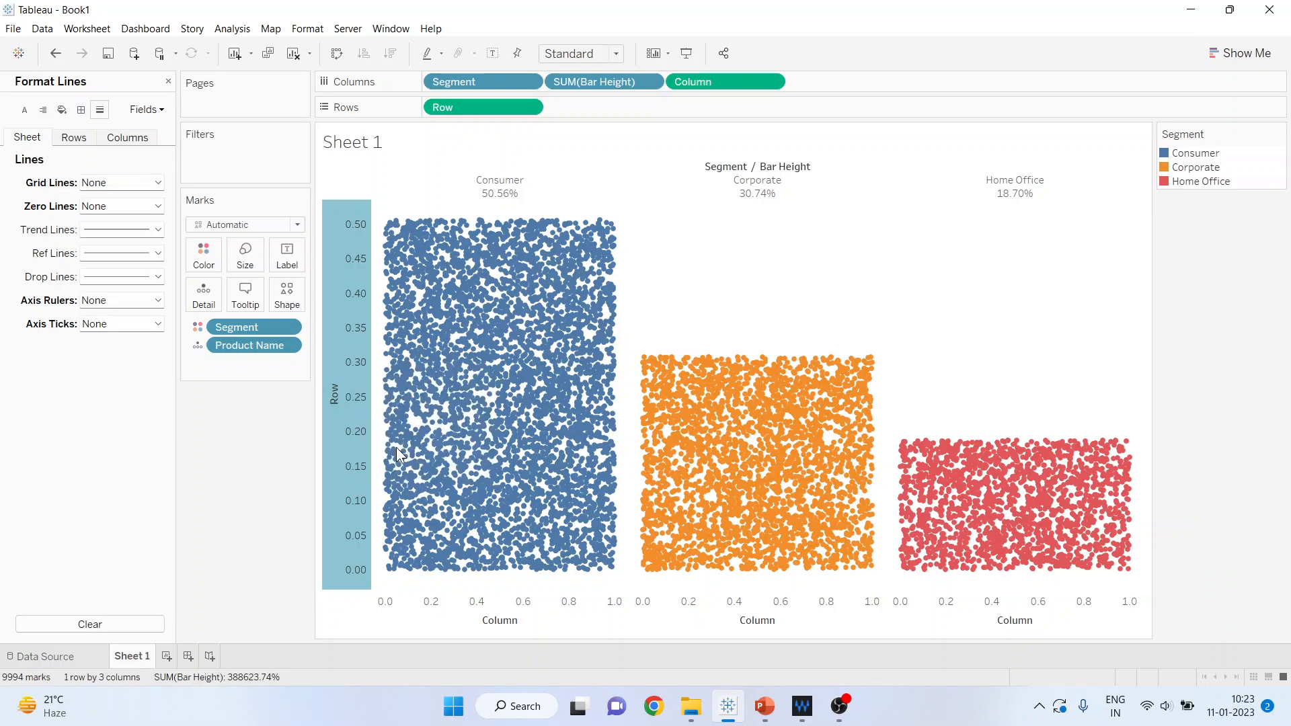
left_click(591, 602)
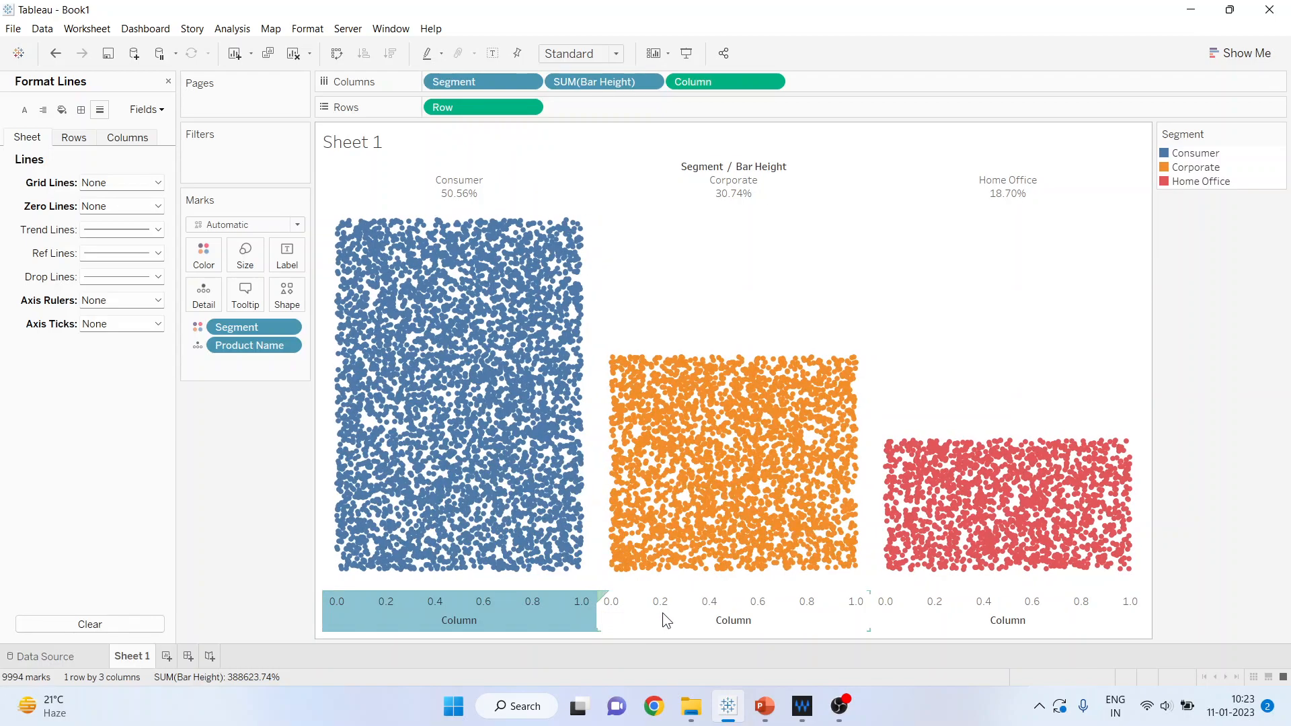
right_click(558, 607)
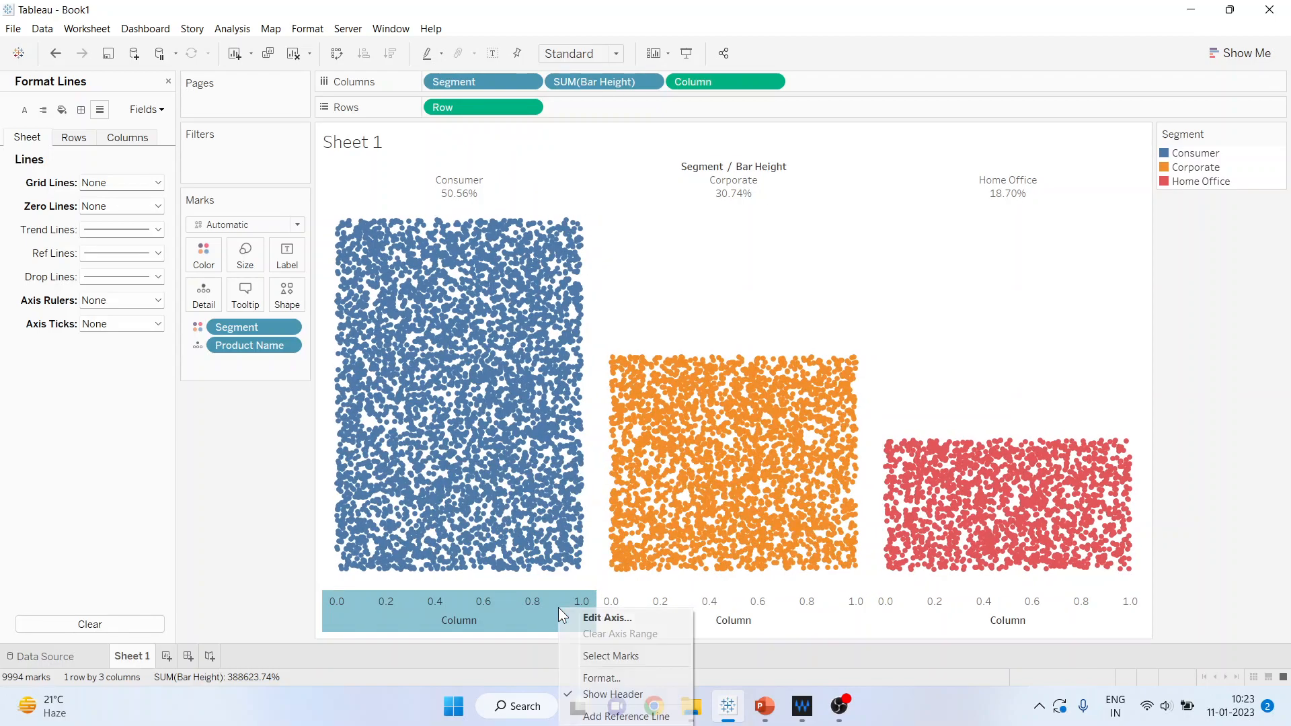
left_click(609, 695)
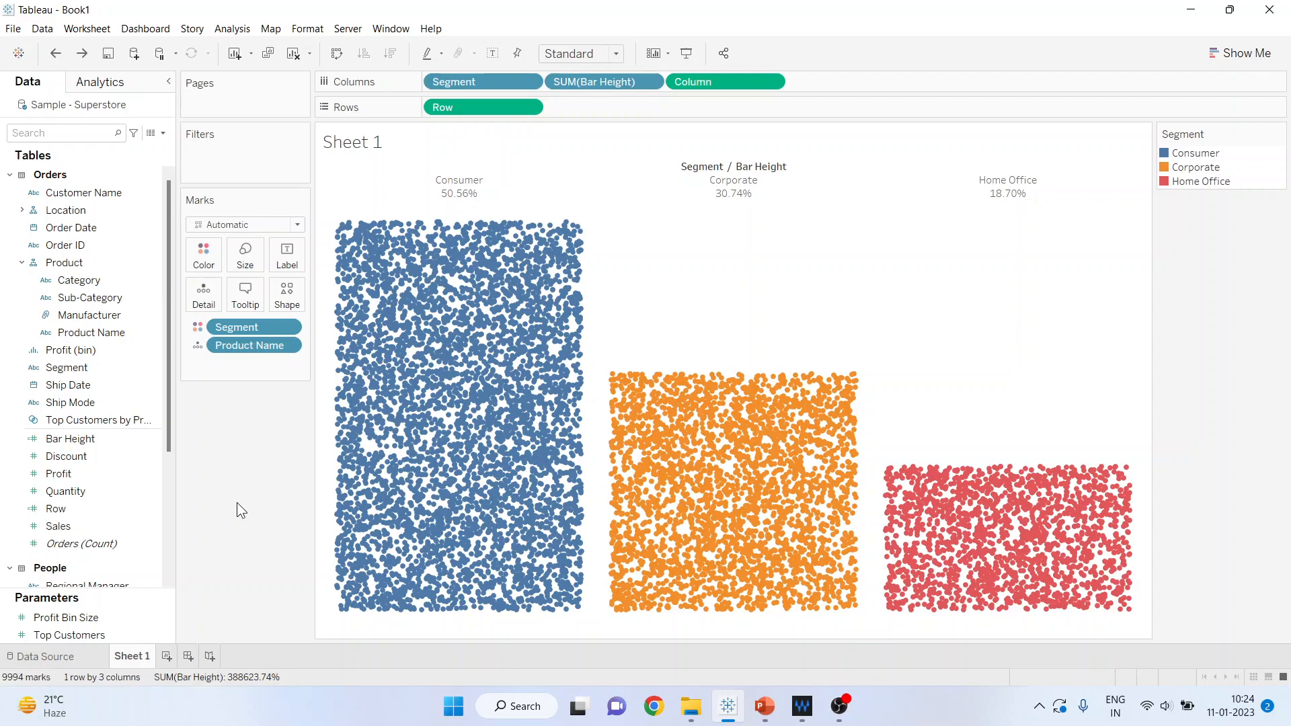
Step: Try splitting the chart into rows by Category and undo the addition
left_click_drag(71, 288, 573, 111)
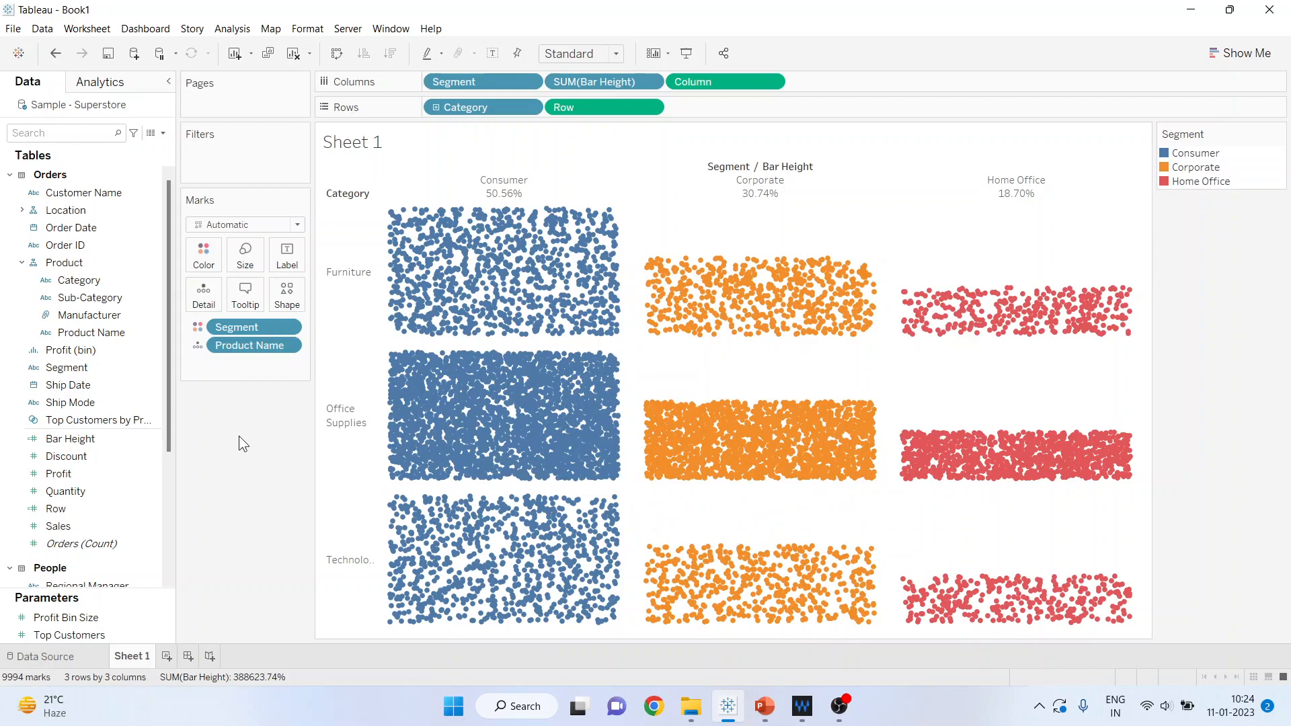
key("ctrl+z")
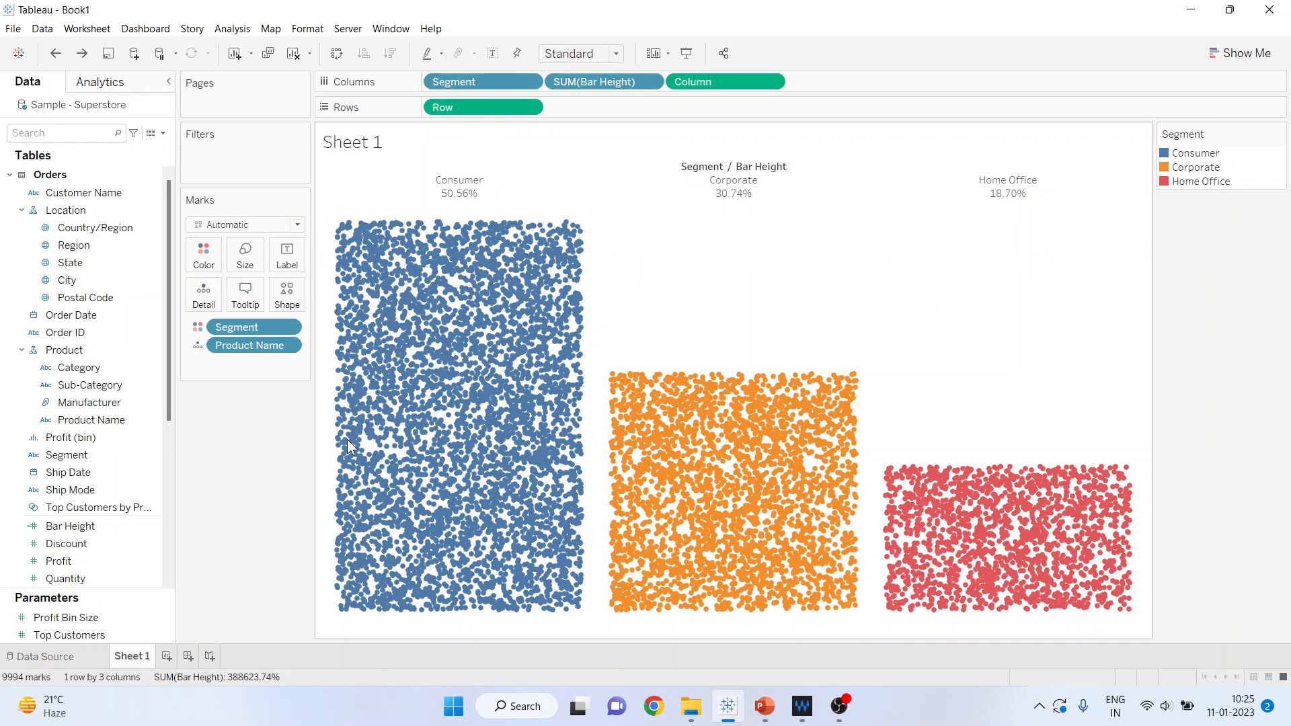
Step: Switch to PowerPoint and start the slide show from the closing Thank You slide
left_click(765, 707)
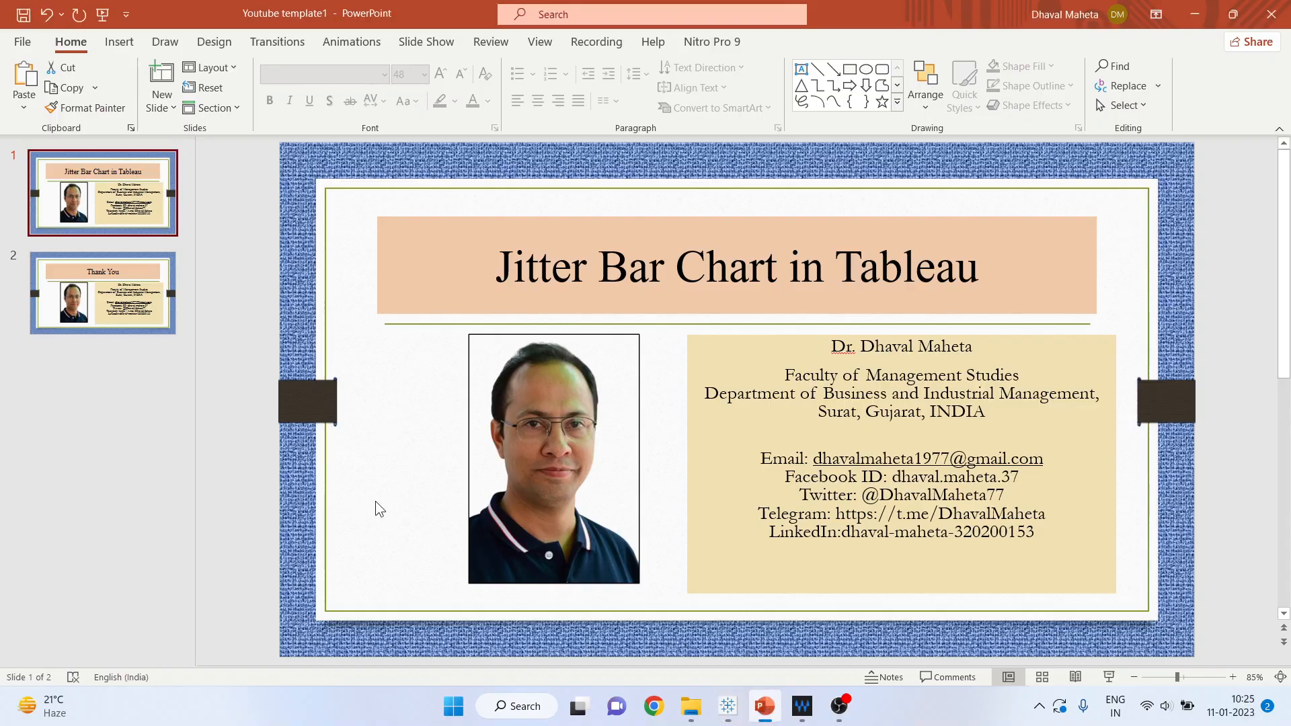
left_click(103, 294)
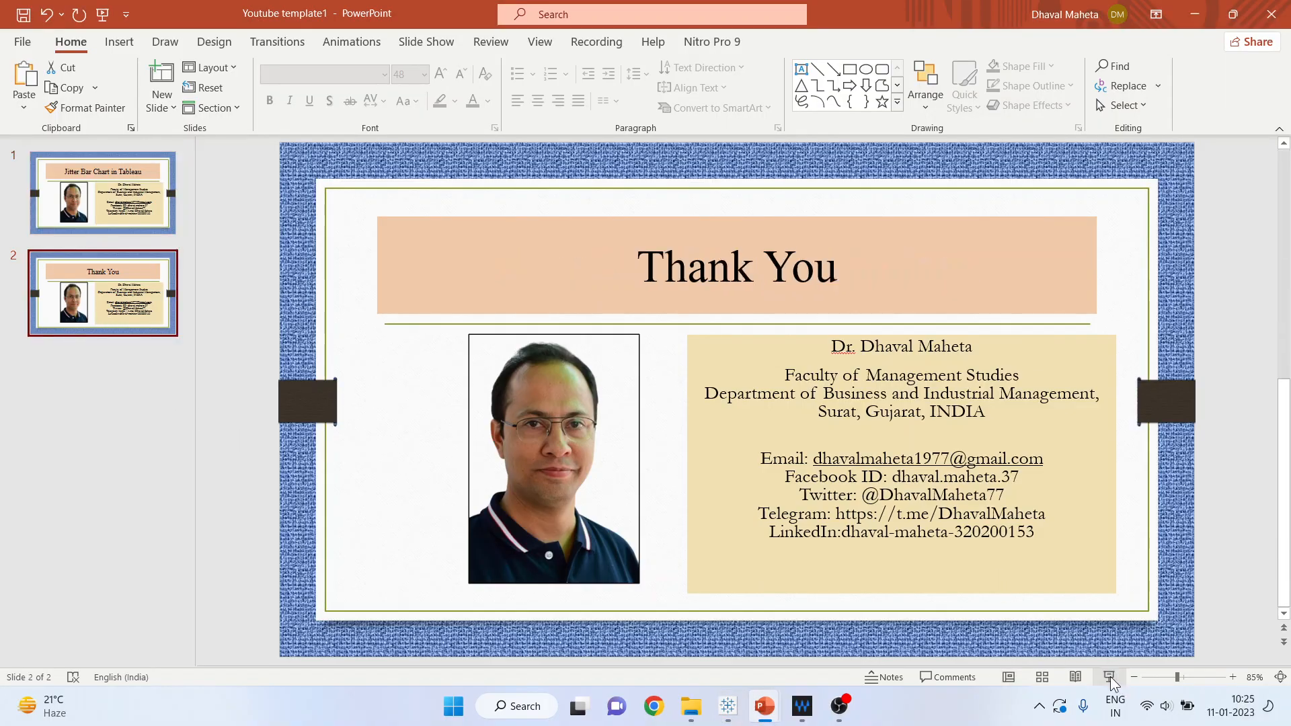
left_click(1109, 677)
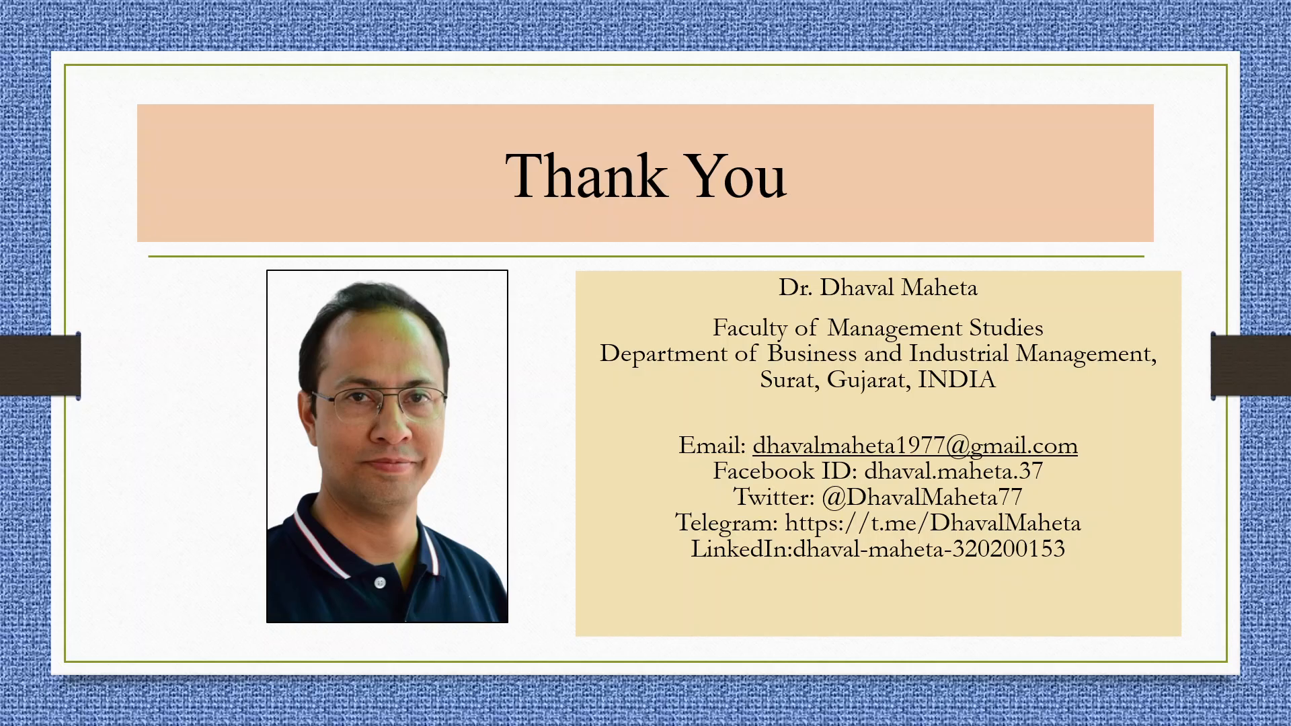